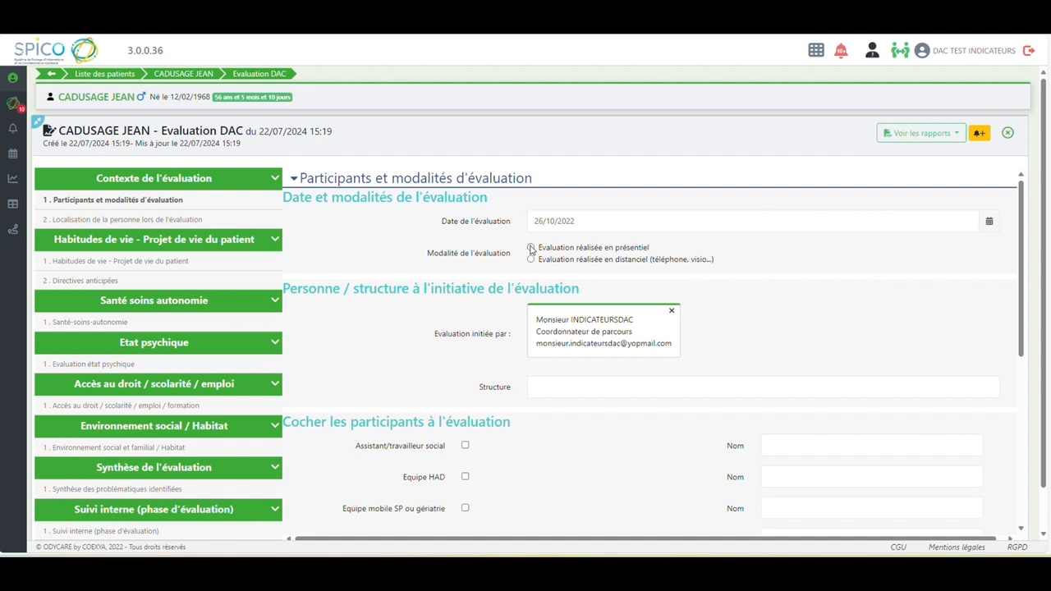
Mark the evaluation as "Evaluation réalisée en présentiel" and enter "DAC TEST INDICATEURS" as the initiating structure
left_click(547, 387)
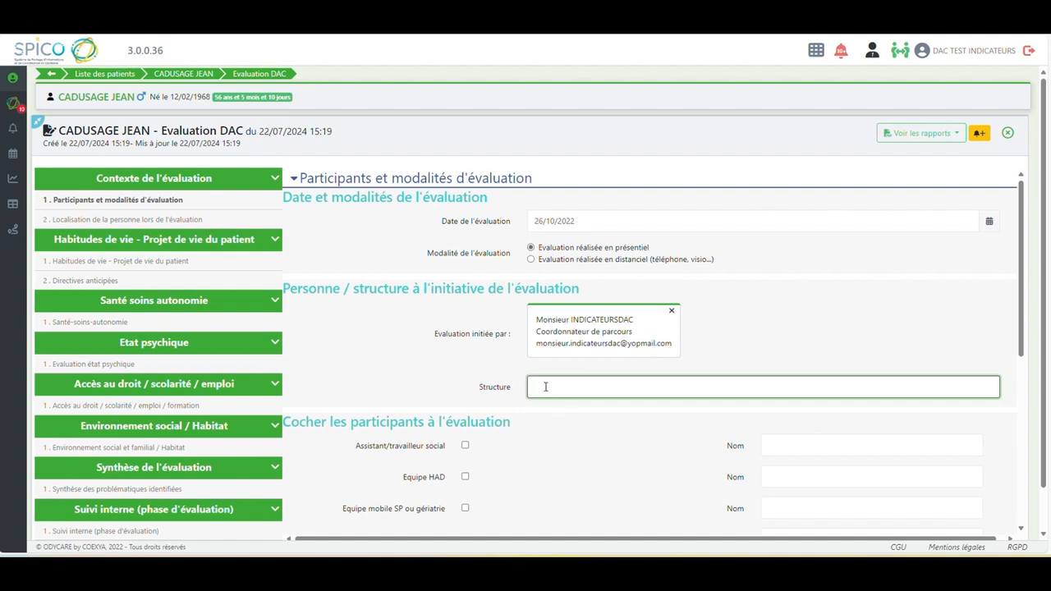
type("DAC TEST INDICATEURS")
Include the Mandataire judiciaire as a participant and enter that person's name followed by "- UDAF"
left_click_drag(1023, 294, 1025, 493)
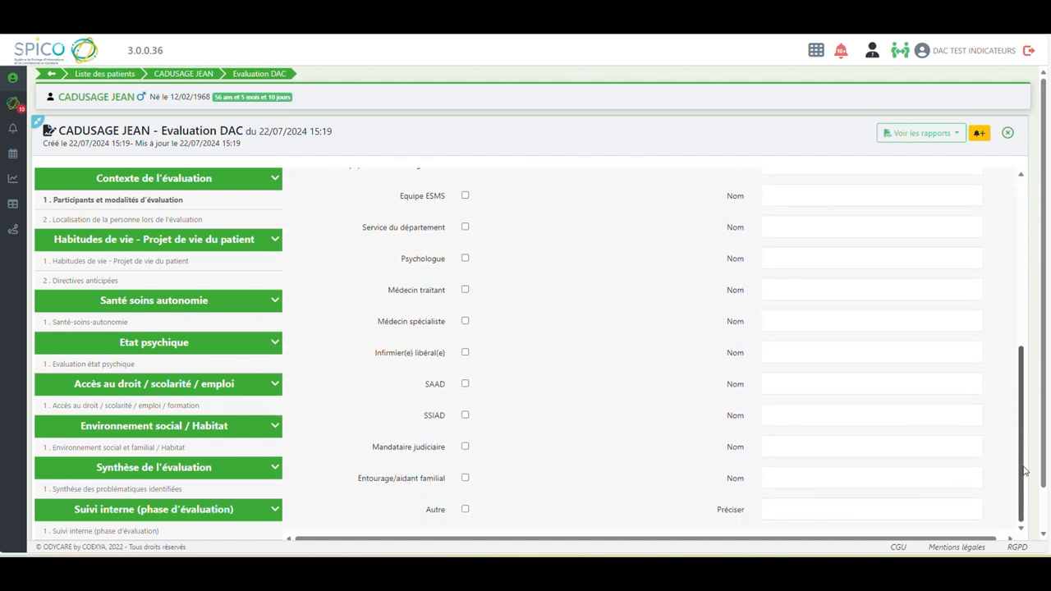
left_click(465, 446)
left_click(775, 445)
type("Mme")
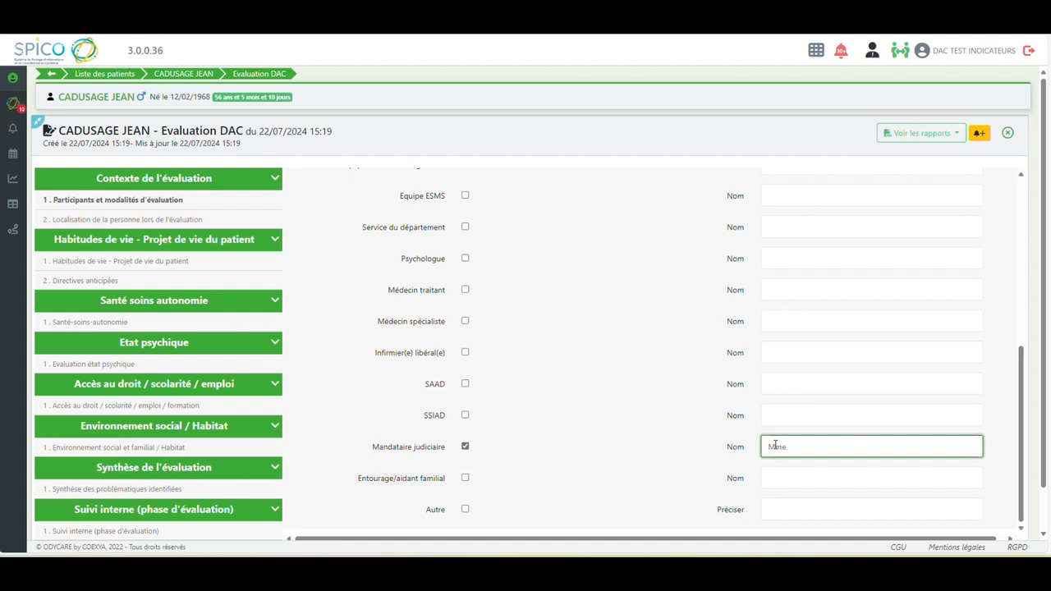
type(" TUTRICE - UDAF")
Include an Autre participant, specifying the director's name followed by "- Foyer logement Les Tilleuls (Directrice)"
left_click(465, 510)
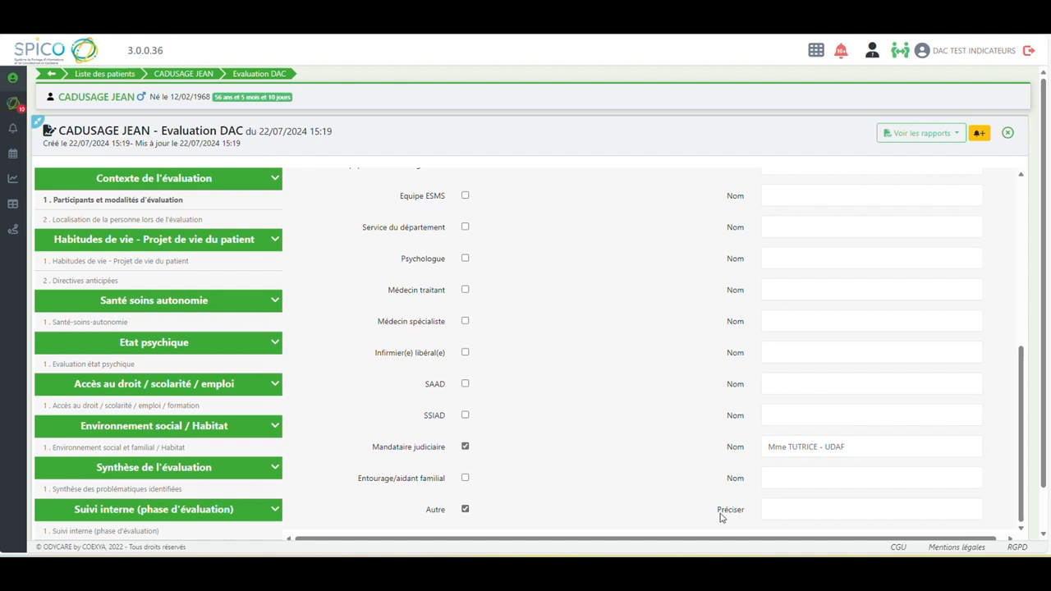
left_click(765, 509)
type("Mme DIRECT")
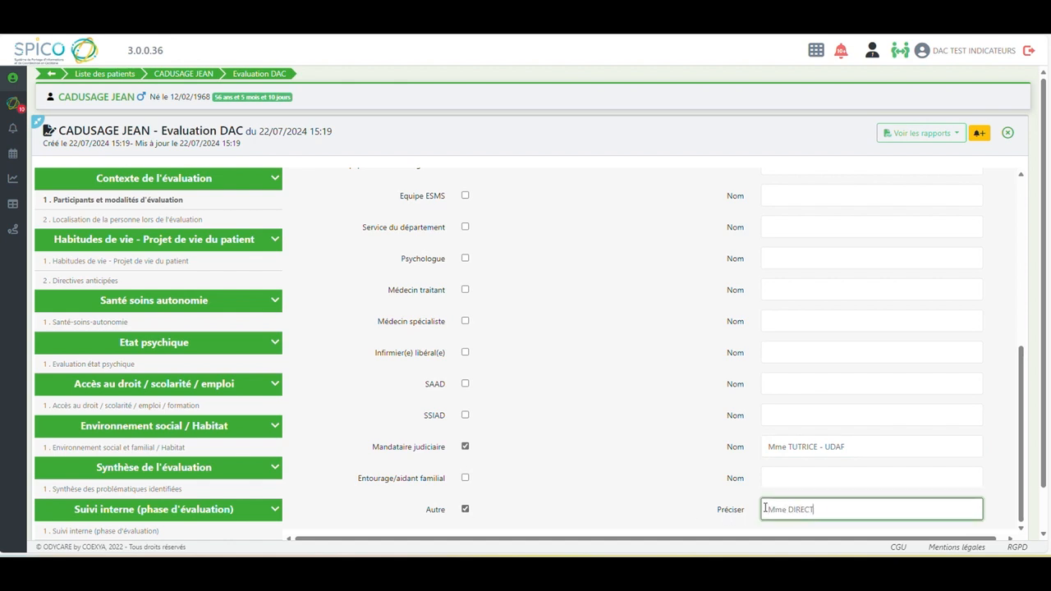
type("RICE - Foyer logement Les Tilleuls (Directrice)")
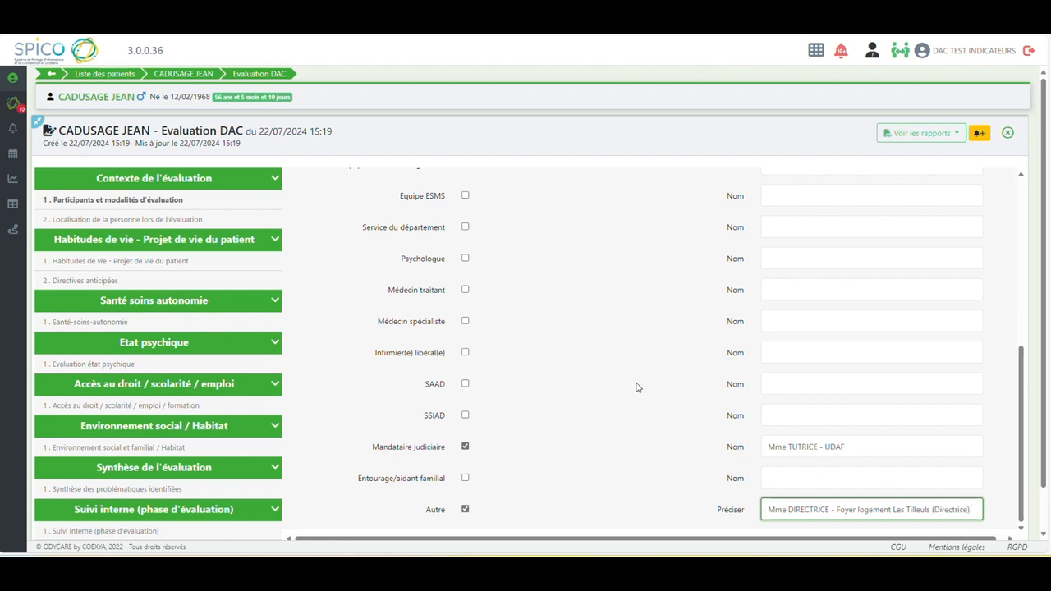
Set the person's location to "Structure d'hébergement à caractère social" with the comment "Foyer logement Les Tilleuls résidence accueil séniors"
left_click(112, 221)
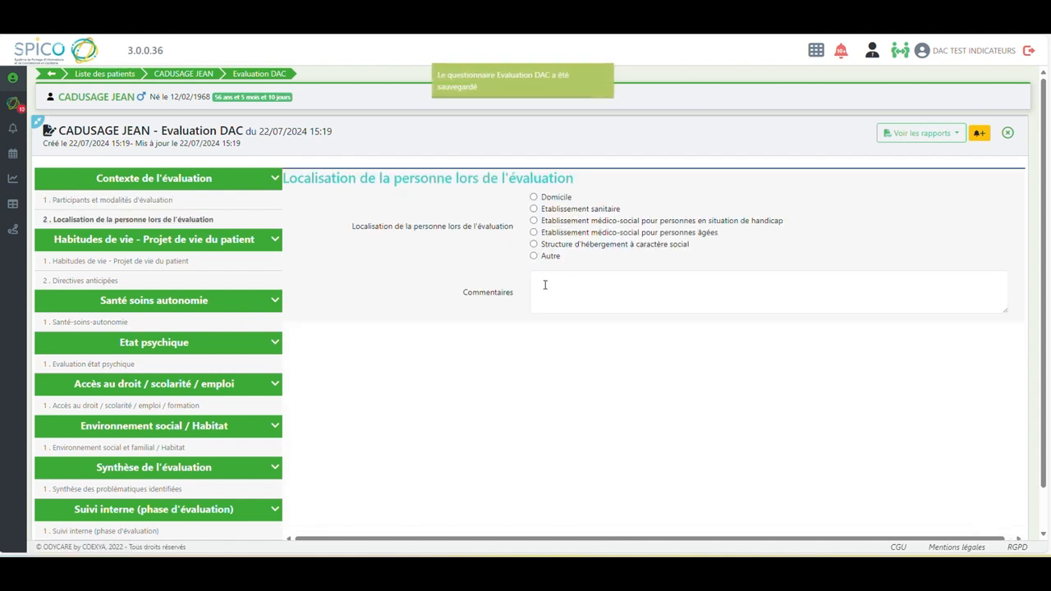
left_click(534, 246)
left_click(538, 281)
type("Foyer log")
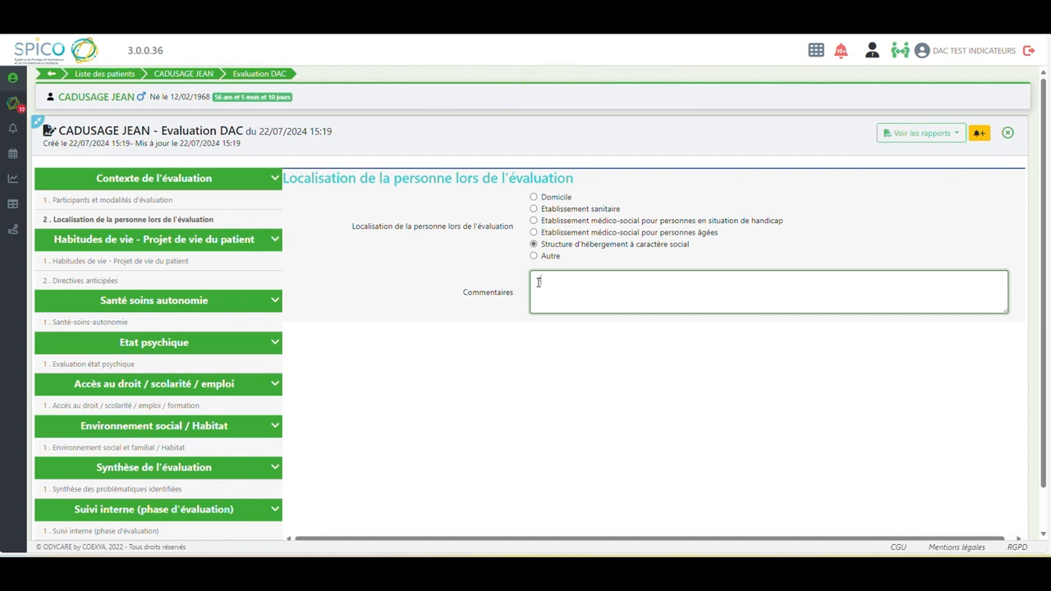
type("ement Les Tilleuls résidence accueil s")
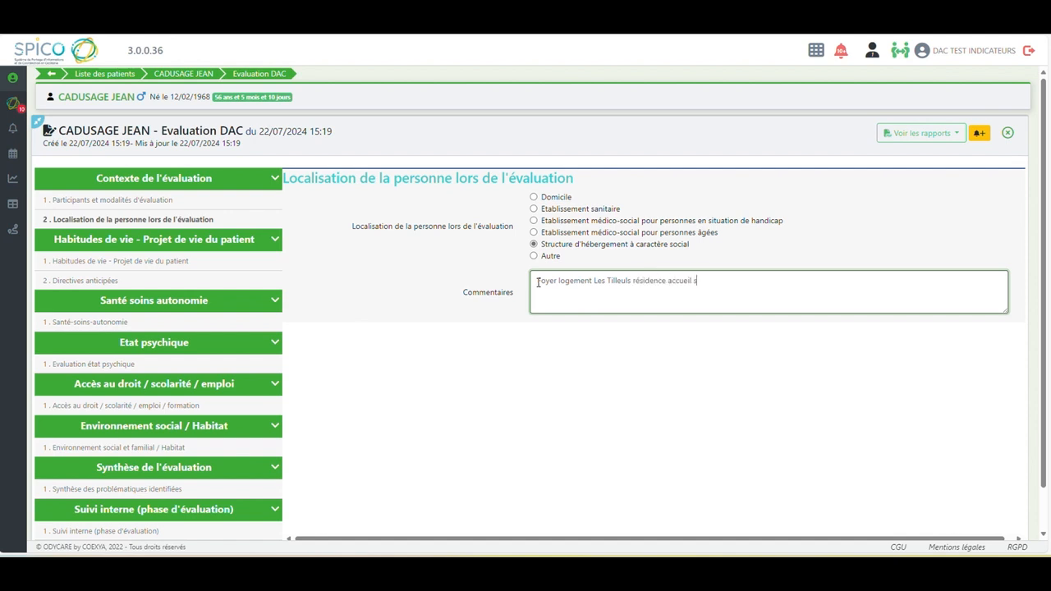
type("éniors")
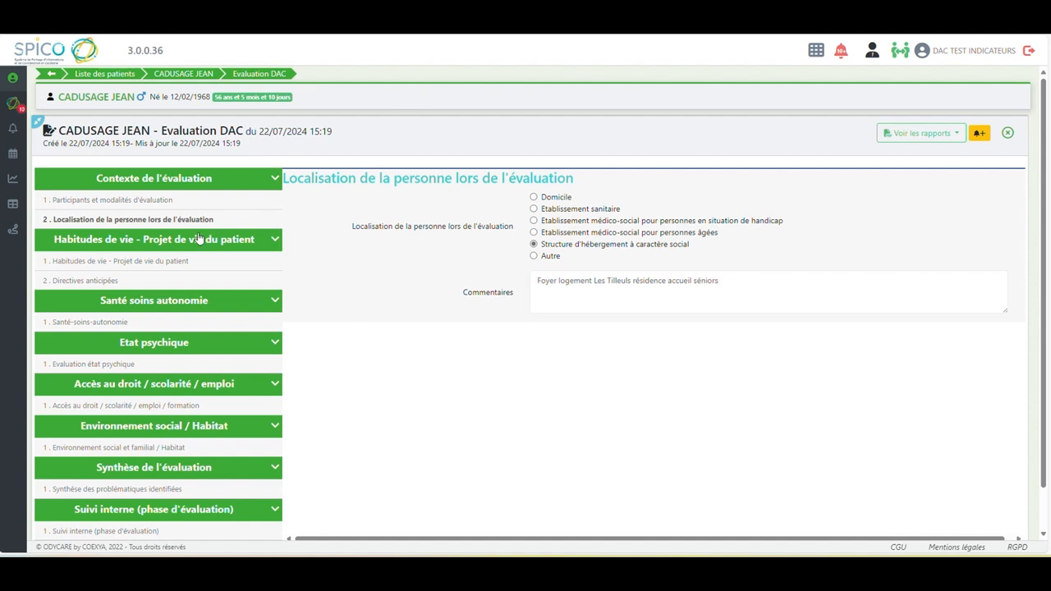
Review the patient's Habitudes de vie - Projet de vie section, through to the full text of the entourage's expectations
left_click(125, 263)
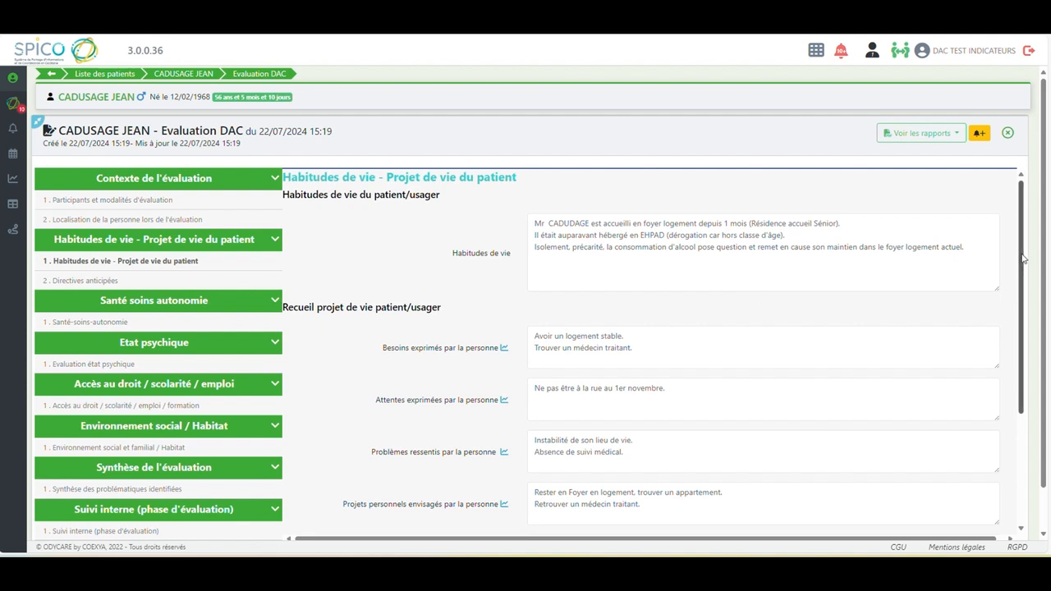
left_click_drag(1023, 259, 1023, 306)
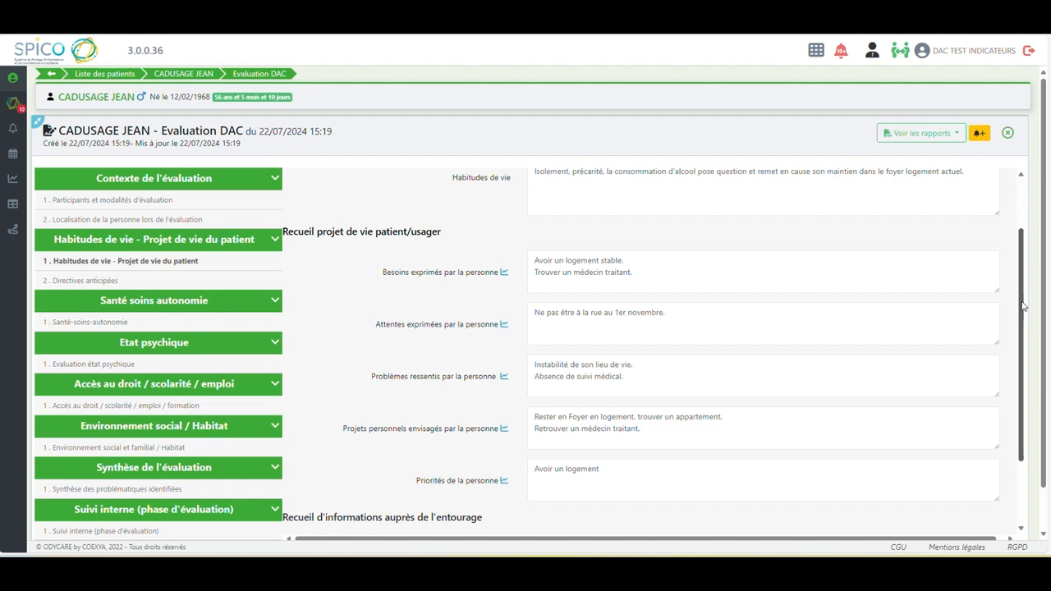
scroll(1022, 305, "down", 1)
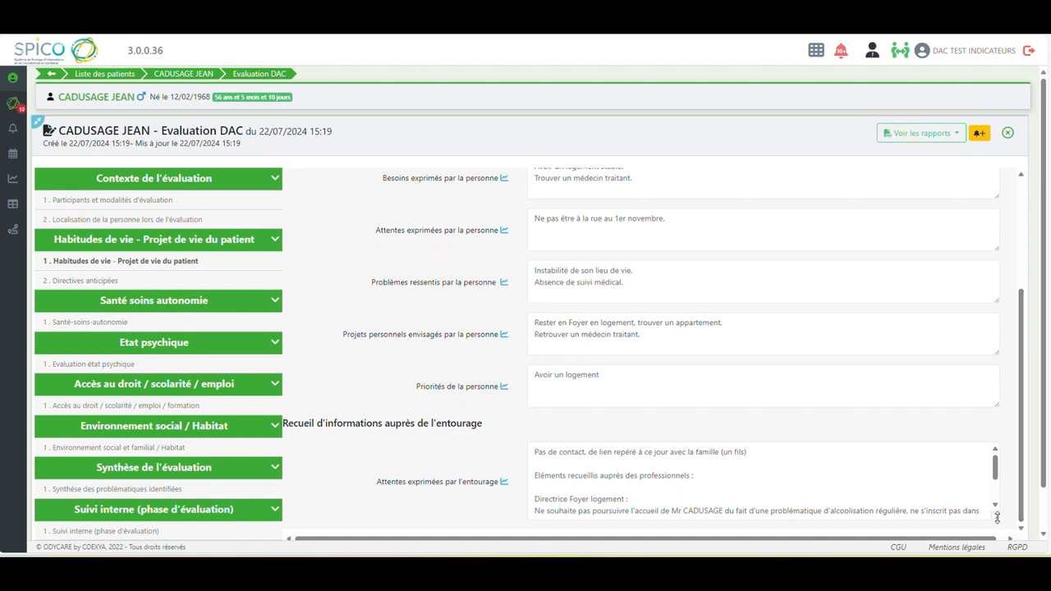
left_click_drag(998, 517, 996, 536)
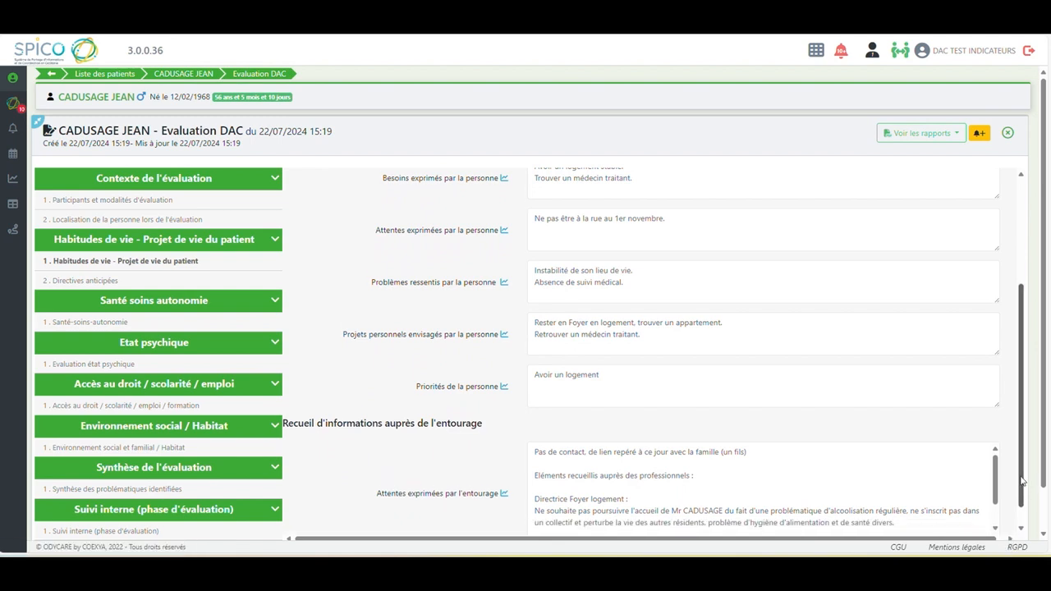
scroll(1022, 480, "down", 1)
left_click(994, 474)
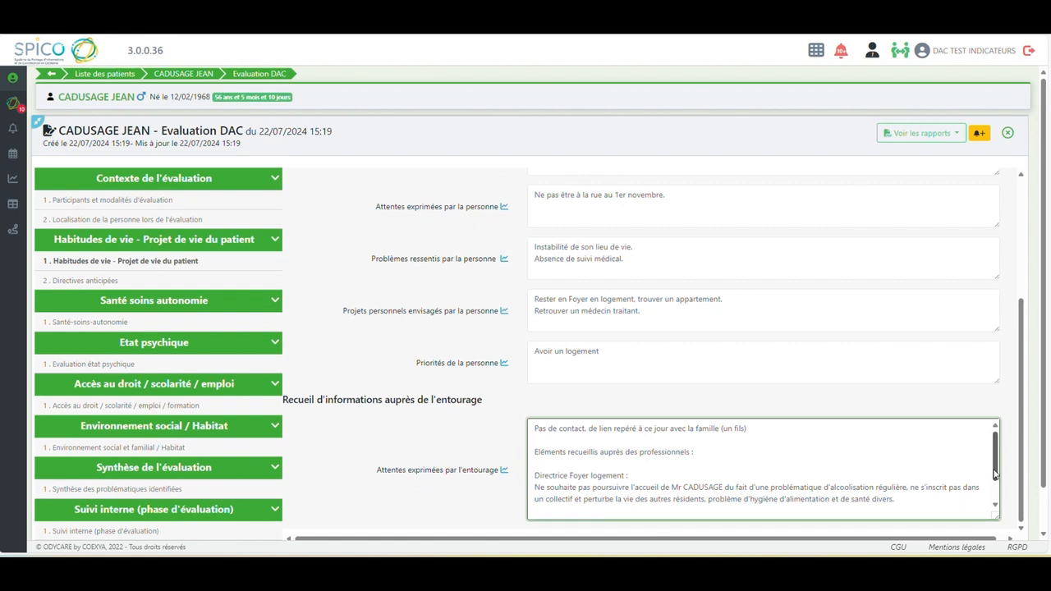
scroll(994, 474, "down", 1)
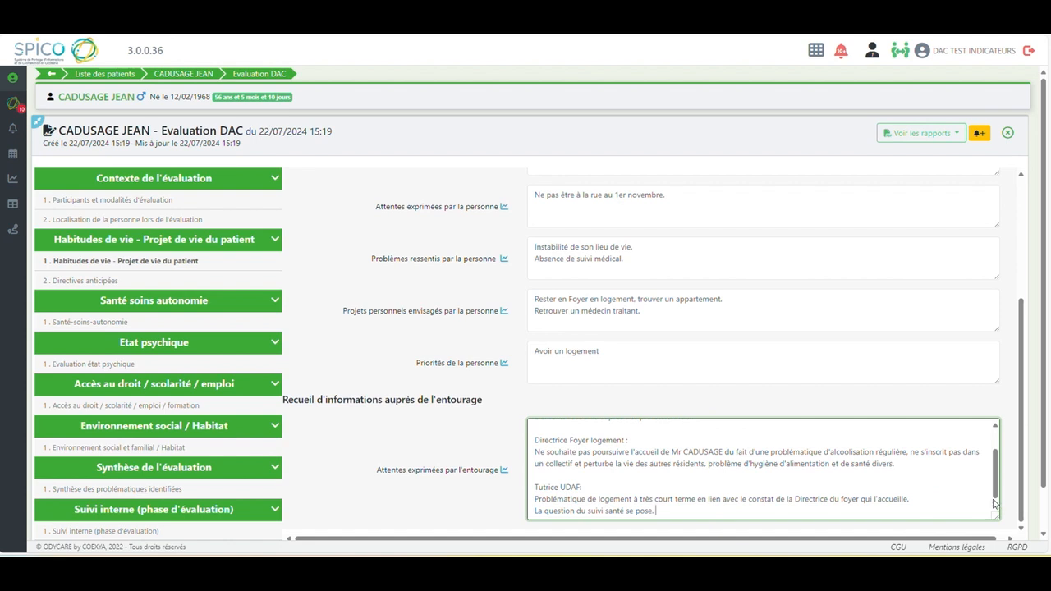
In Directives anticipées, answer whether the patient has given advance directives with "Non abordé"
left_click(86, 281)
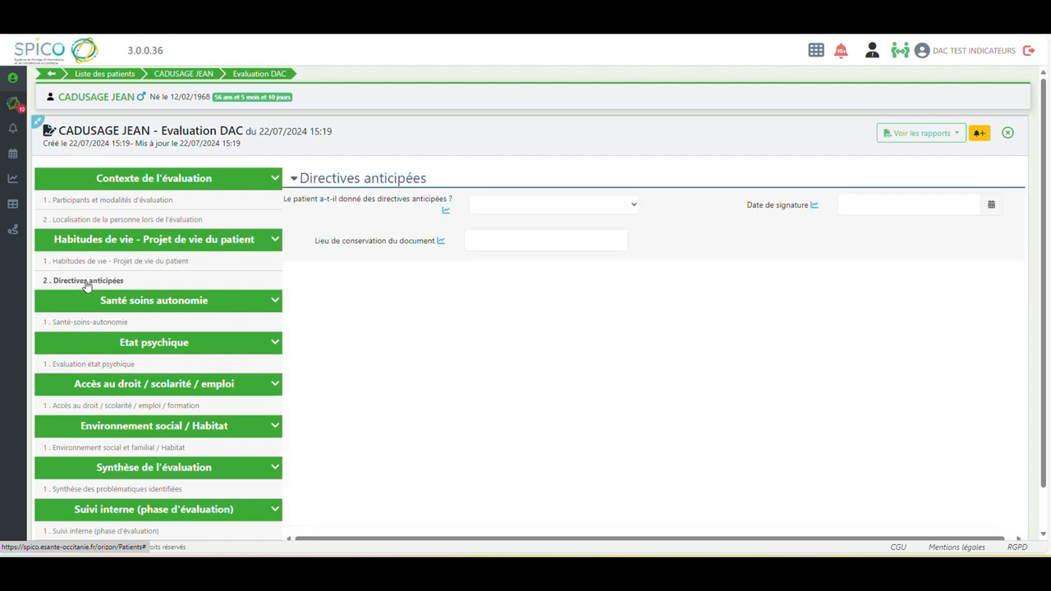
left_click(633, 210)
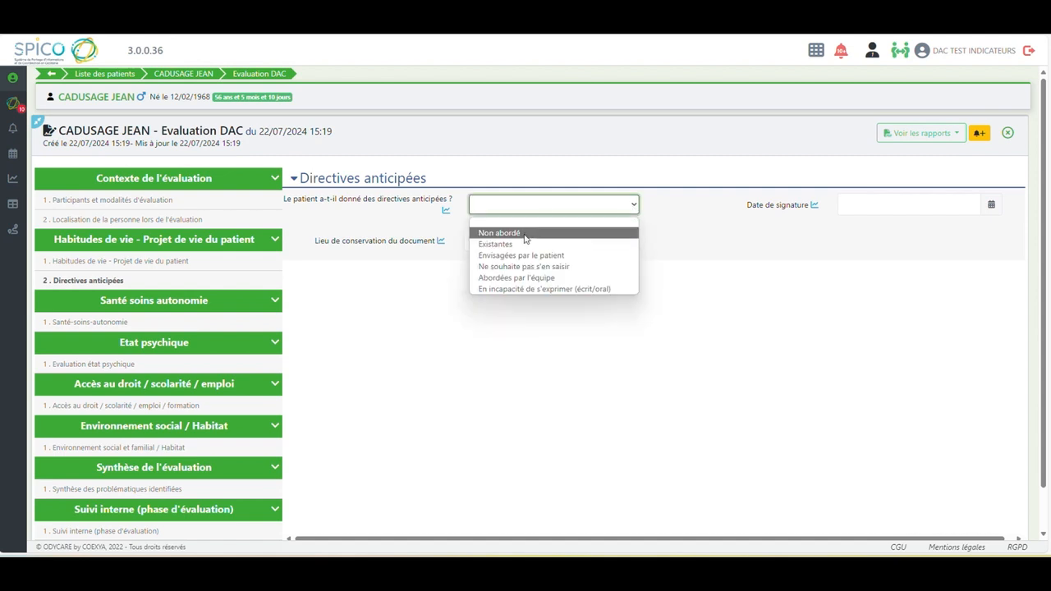
left_click(524, 235)
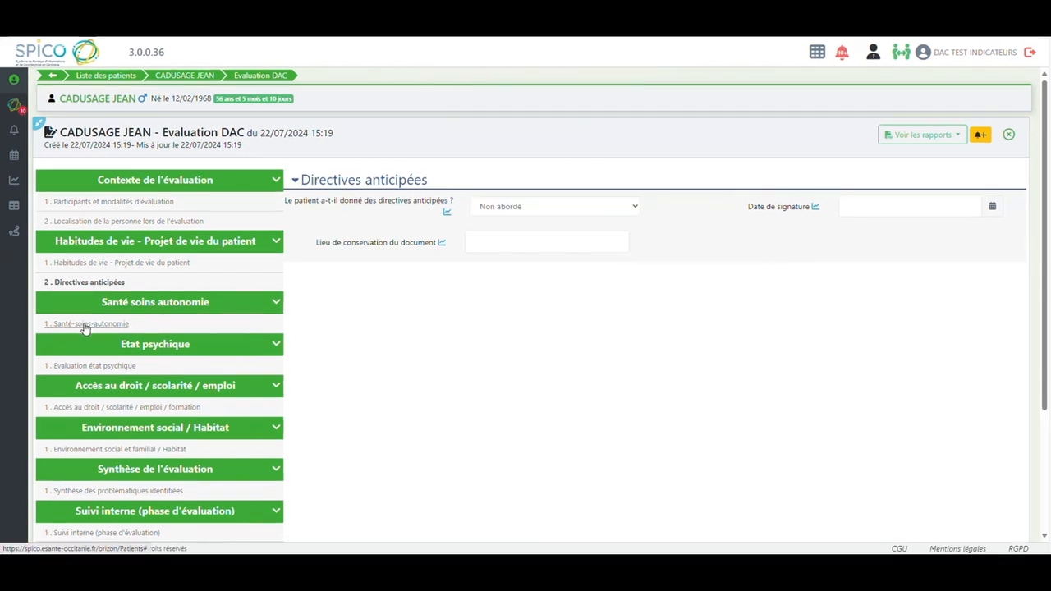
In Santé-soins-autonomie, paste the copied notes on stopped addiction follow-up and benzodiazepine use into Antécédents médicaux et chirurgicaux
left_click(84, 325)
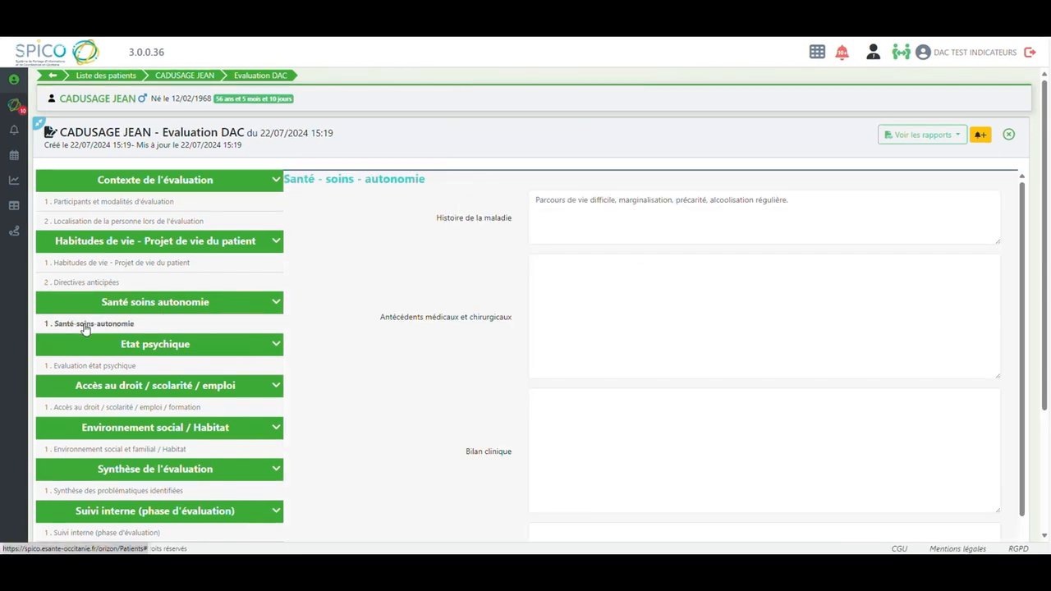
left_click(554, 281)
type("Monsieur CASDUSAGE a été suivi CH pour addiction. Suivi stoppé depuis 2 ans suite période COVID (infirmière détachée sur service addicto réquisitionnée dans le cadre de la crise sanitaire). Consommation benzodiazépines ? pas d'éléments sur sevrage démarré ou pas")
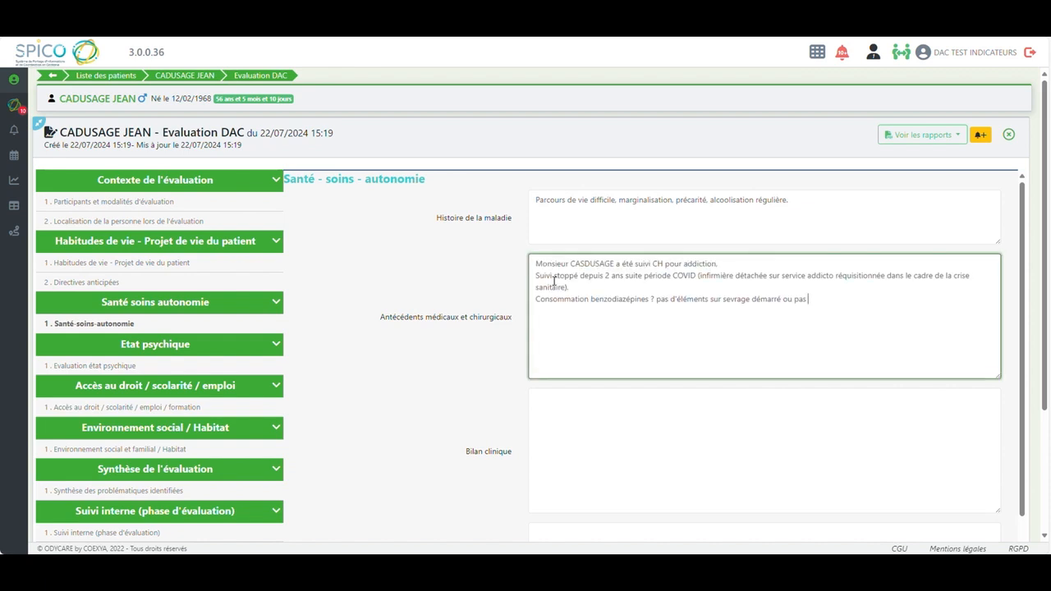
Paste "En capacité de se déplacer de façon autonome" from the source notes into Bilan clinique
key("alt+Tab")
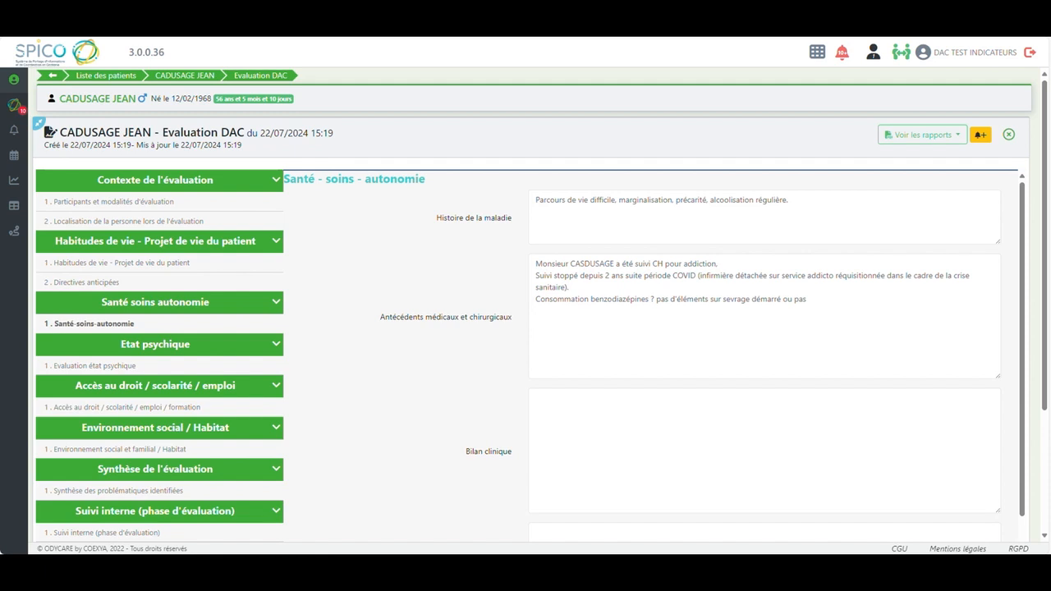
left_click(551, 407)
type("En capacité de se déplacer de façon autonome")
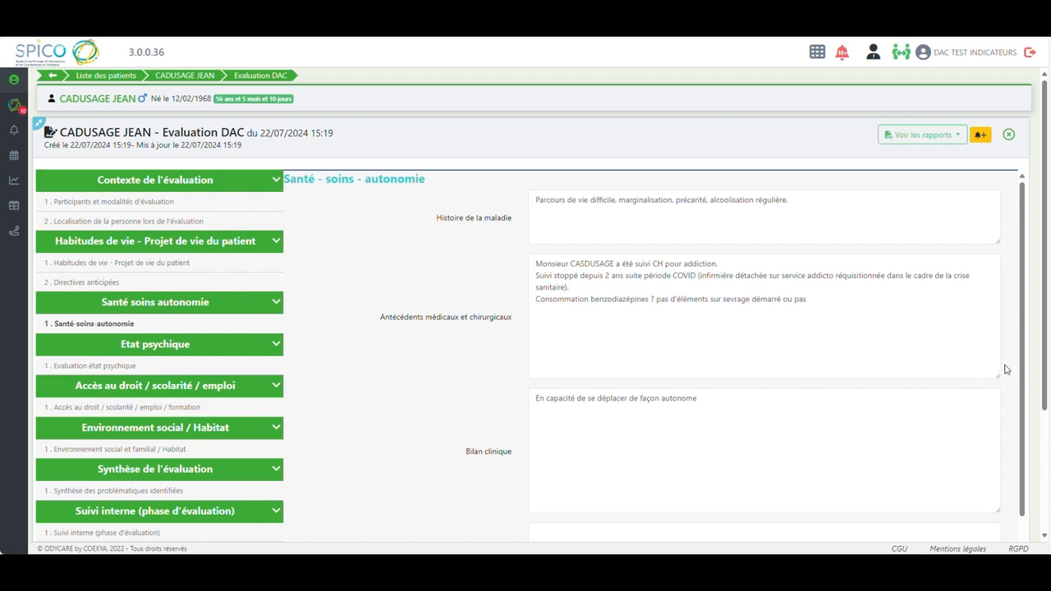
Paste the notes on the patient's ability to express an opinion and frequent refusals into Autonomie décisionnelle et fonctionnelle
left_click_drag(1040, 363, 1042, 491)
left_click(552, 370)
type("En capacité de s'exprimer et de donner son avis. Souvent dans le refus du fait de son état psychique et de son alcoolisme.")
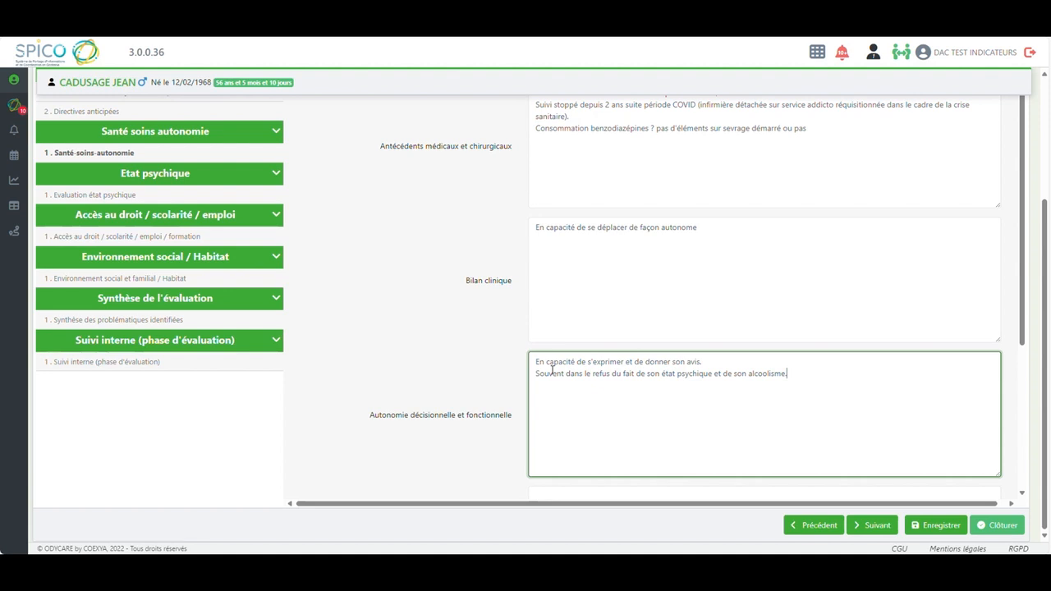
Paste the source notes on unknown treatment and compromised nursing visits into Traitements médicaux et paramédicaux en cours
key("alt+Tab")
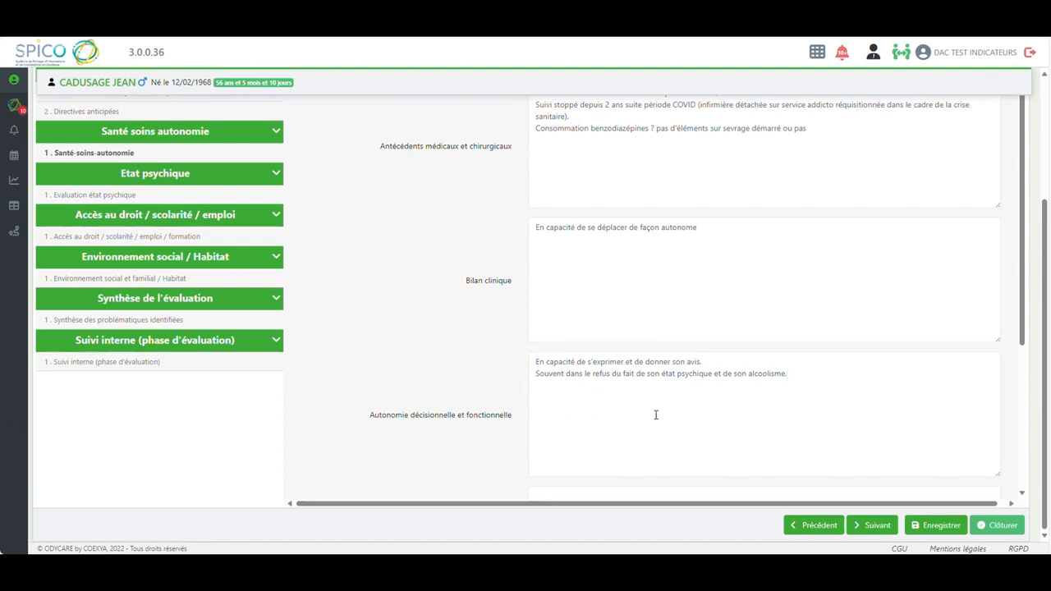
left_click_drag(1021, 340, 1022, 482)
left_click(566, 305)
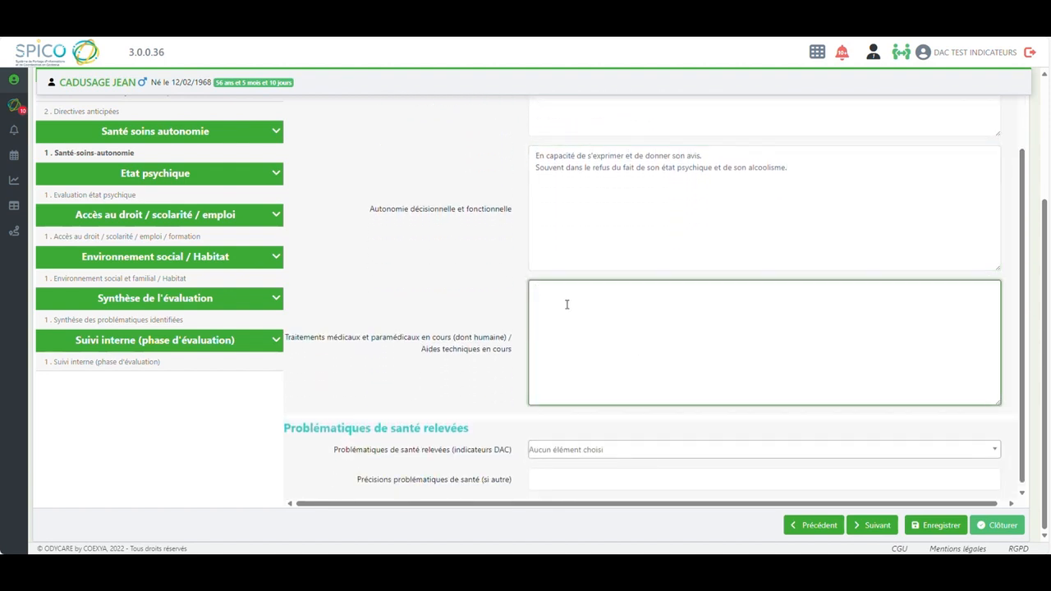
type("Pas traitement connu mais passage infirmier mis en place par médecin coordonnateur de l'EHPAD (lieu de vie antérieur de M CADUSAGE) . Passage infirmier très compromis par le comportement de M CADUSAGE qui refuse régulièrement les soins.")
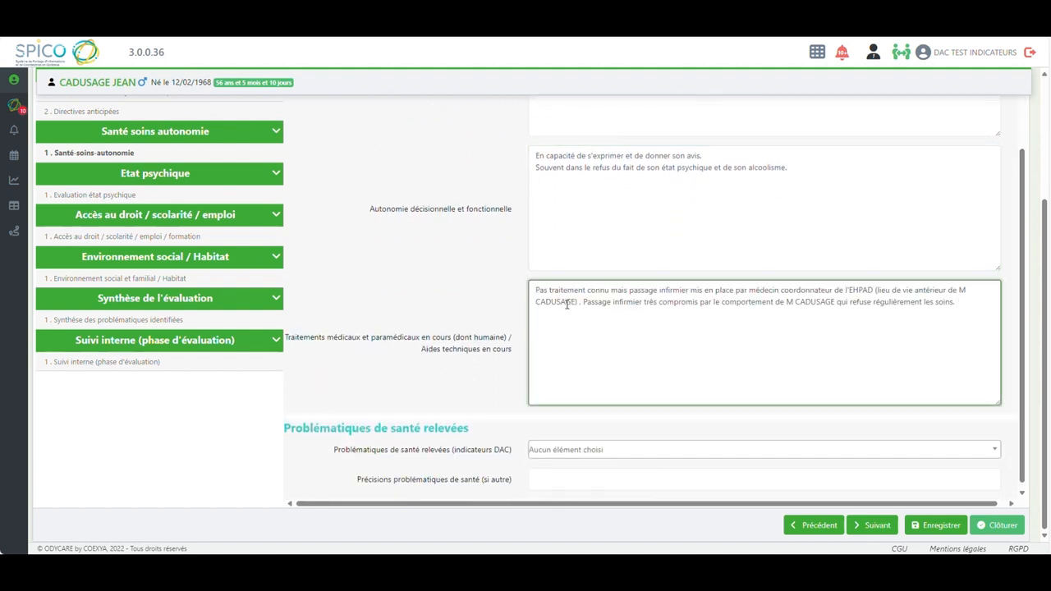
Add "Maladie neuro-degenerative : autre MND" and the "Maladie psychique" entry (Schizophrénie, Bipolarité...) to the Problématiques de santé relevées
left_click_drag(1025, 314, 1024, 369)
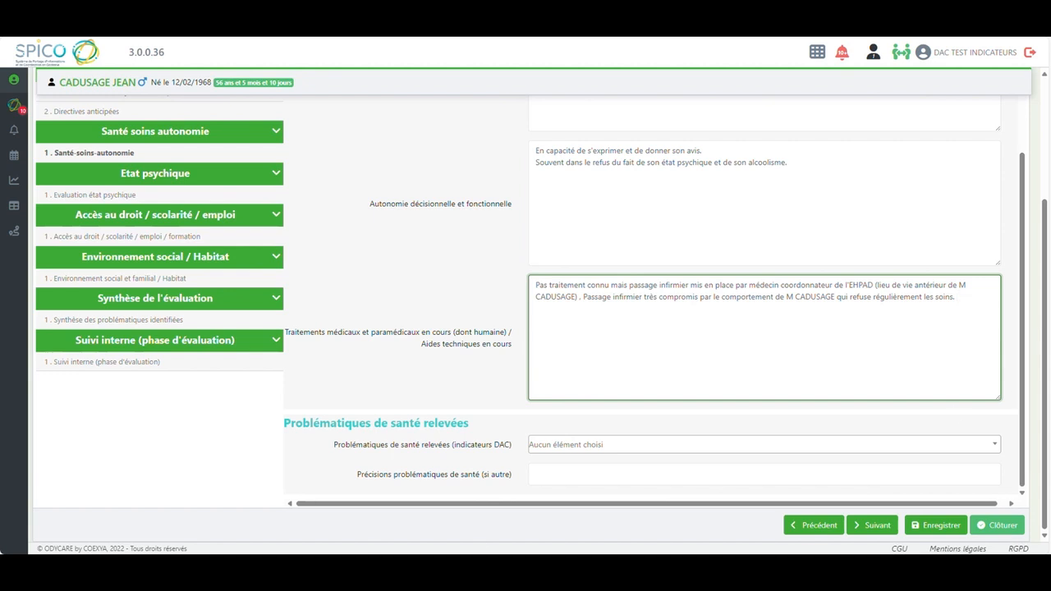
left_click(763, 444)
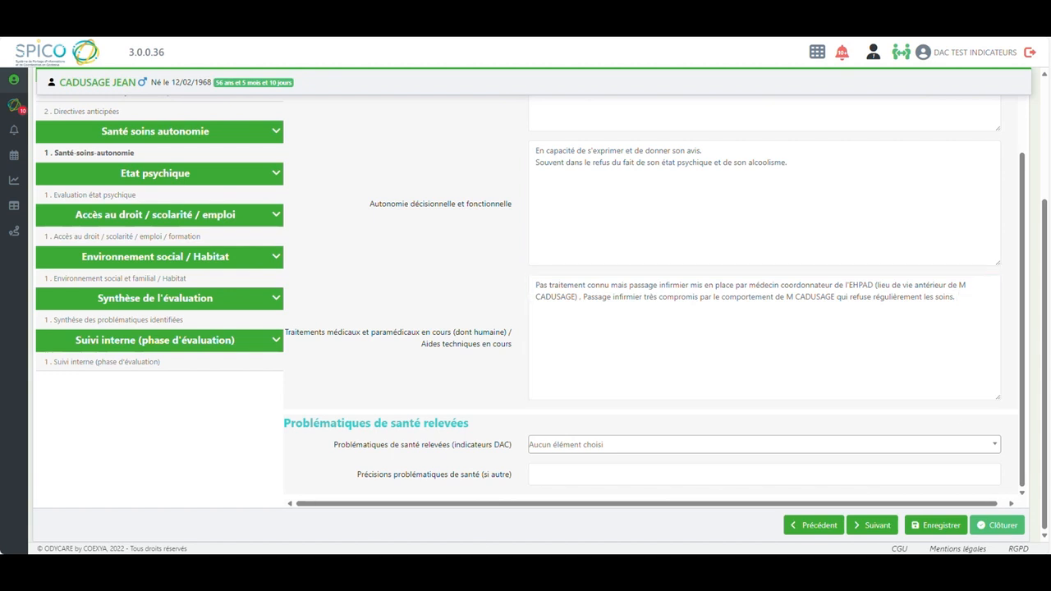
left_click(995, 447)
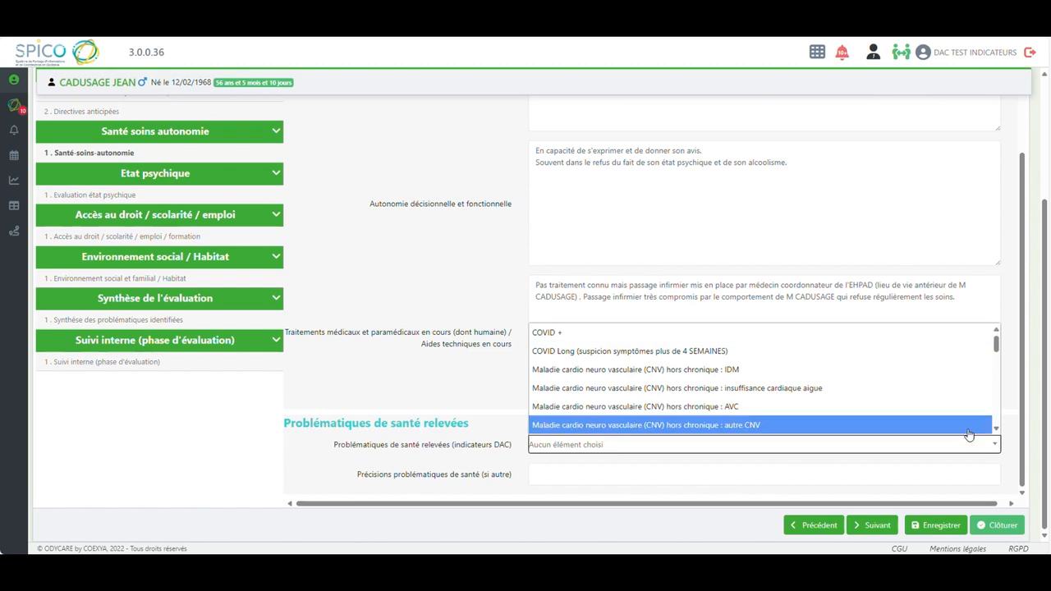
left_click_drag(996, 345, 996, 377)
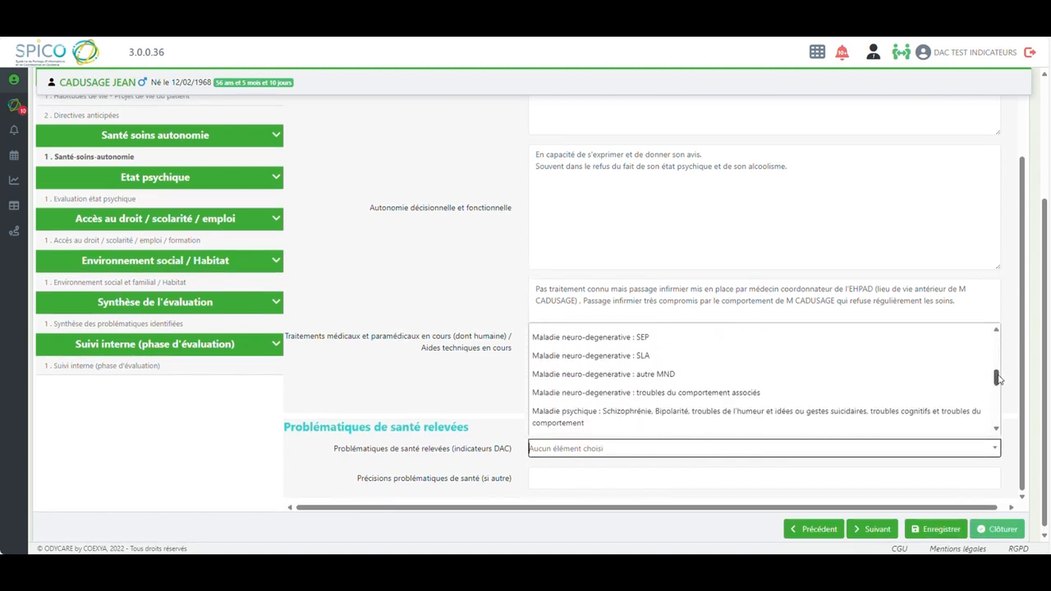
left_click(683, 380)
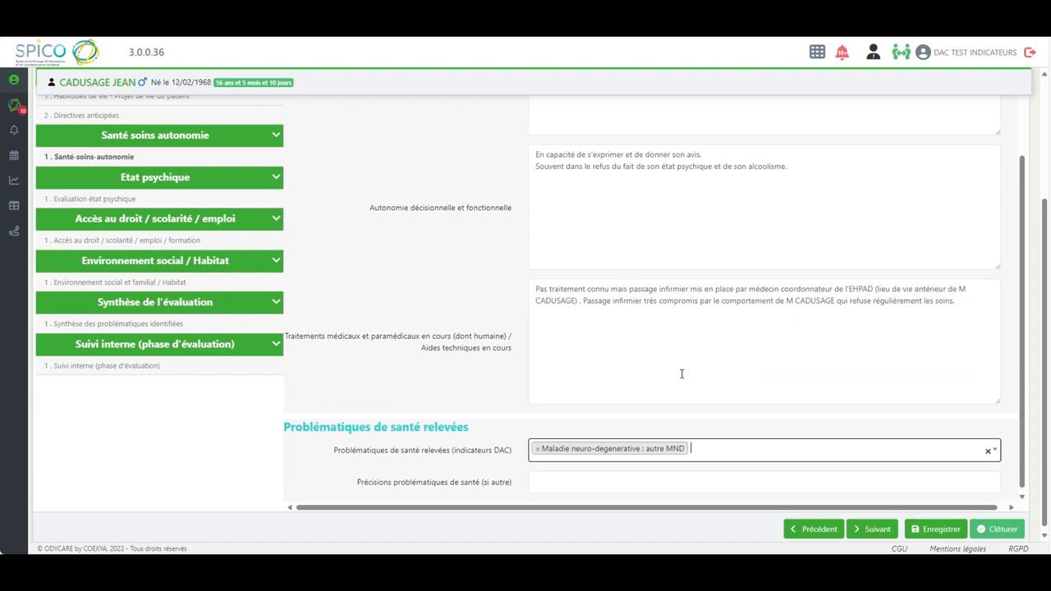
left_click(995, 449)
scroll(996, 392, "down", 1)
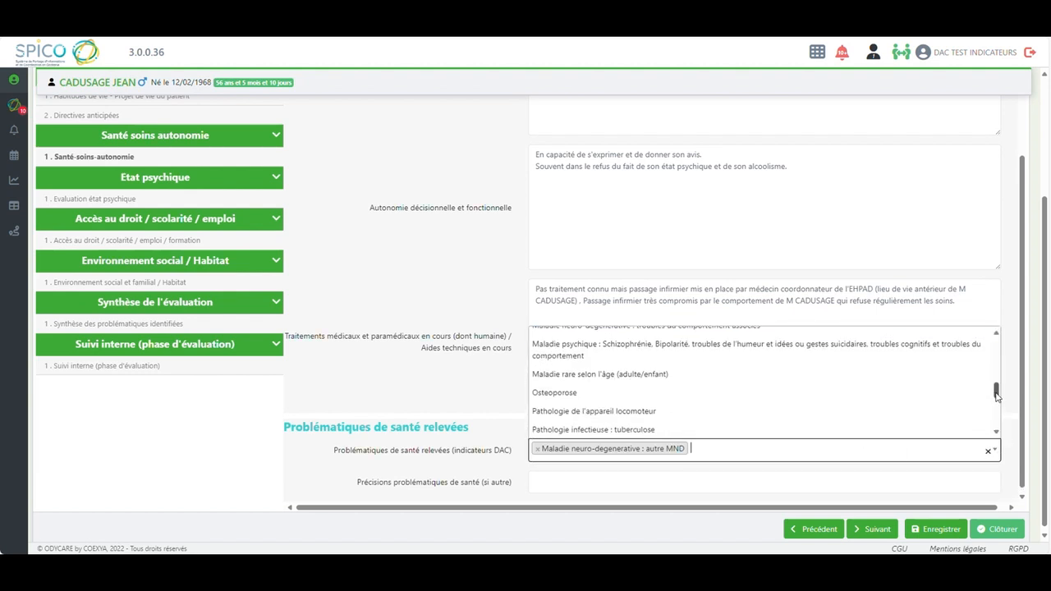
left_click(831, 348)
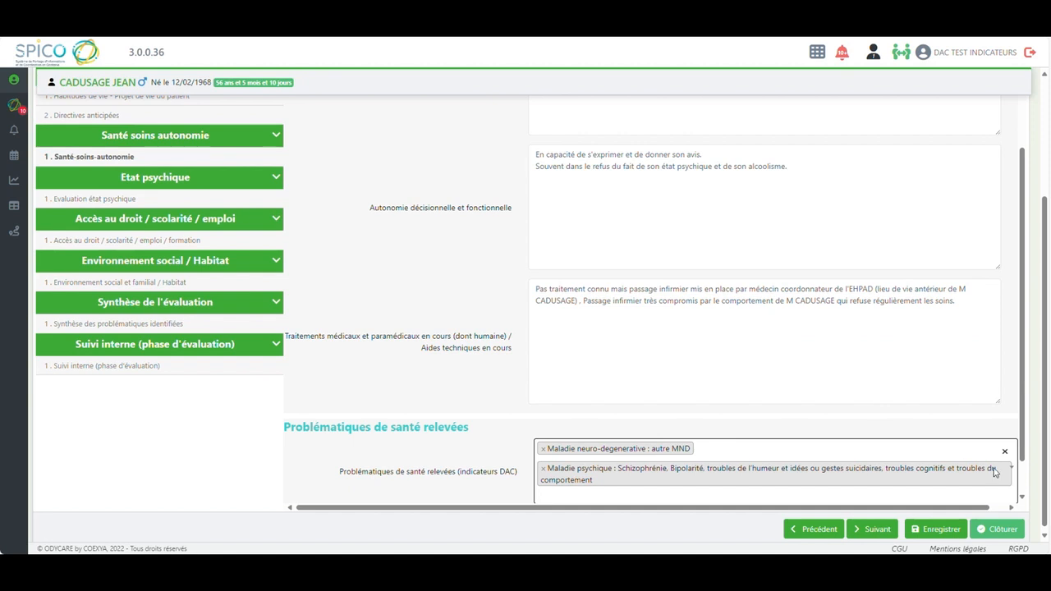
Add "Pathologie liée à l'addictologie : dépendance à l'alcool, médicaments, drogues..." to the Problématiques de santé relevées
left_click(1012, 468)
scroll(1013, 398, "down", 2)
scroll(1014, 398, "down", 1)
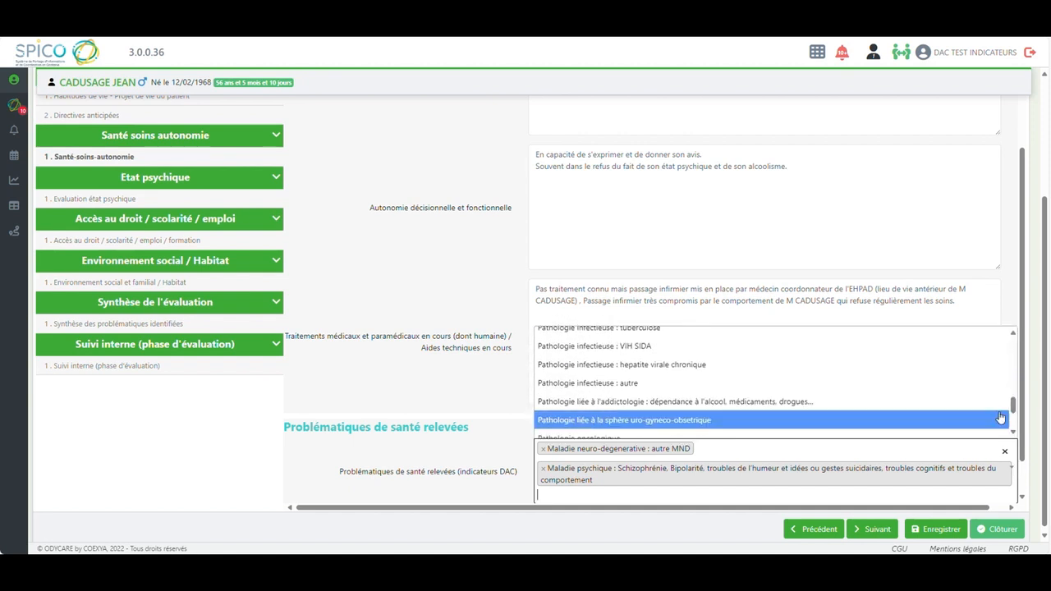
left_click(795, 402)
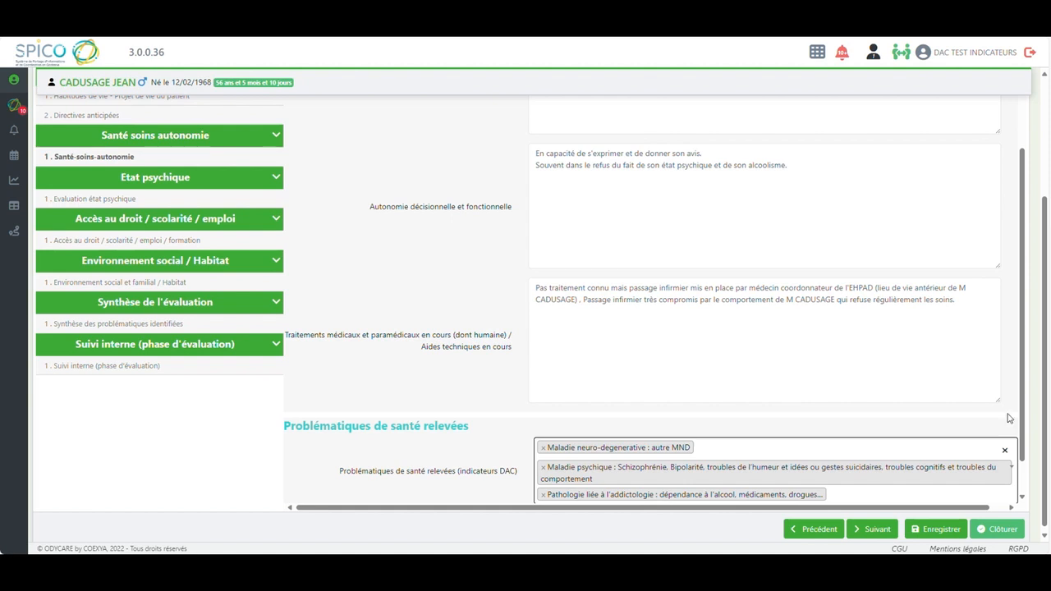
Paste "Neuropathie lié à l'alcoolisme. Syndrome dépressif." into Précisions problématiques de santé (si autre)
scroll(1024, 438, "down", 1)
scroll(1024, 444, "down", 1)
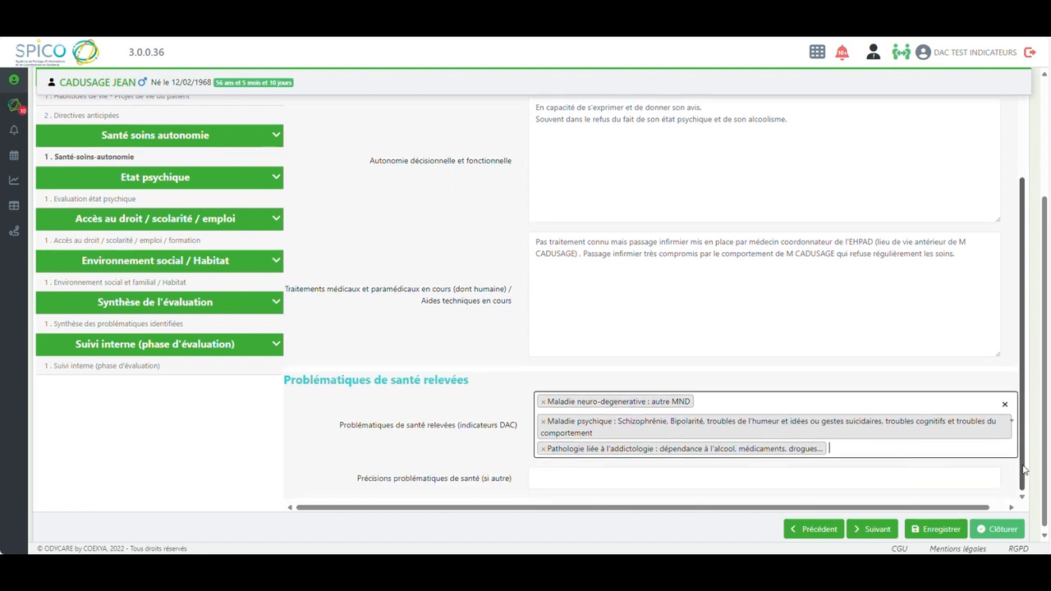
left_click(565, 477)
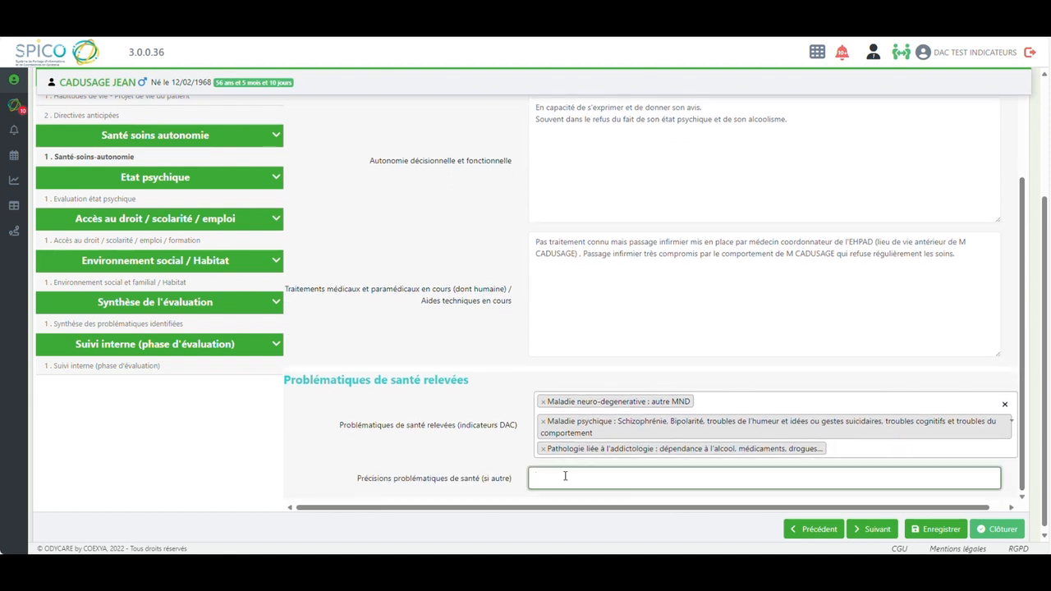
type("Neuropathie lié à l'alcoolisme. Syndrome dépressif.")
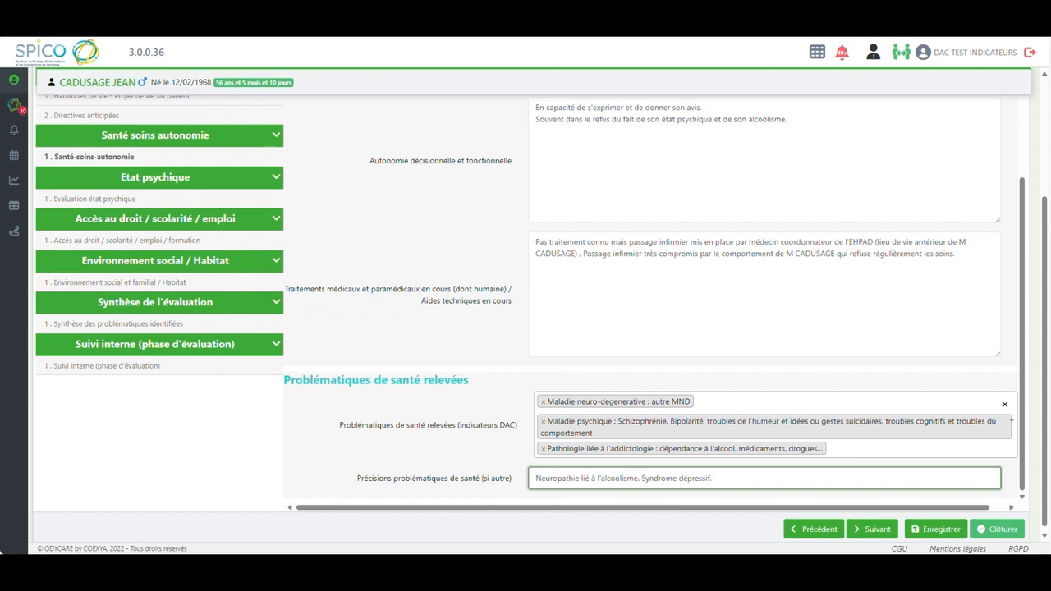
Go to the Evaluation état psychique page and enter "Non connu" for Traitements en cours
left_click_drag(1023, 247, 1025, 134)
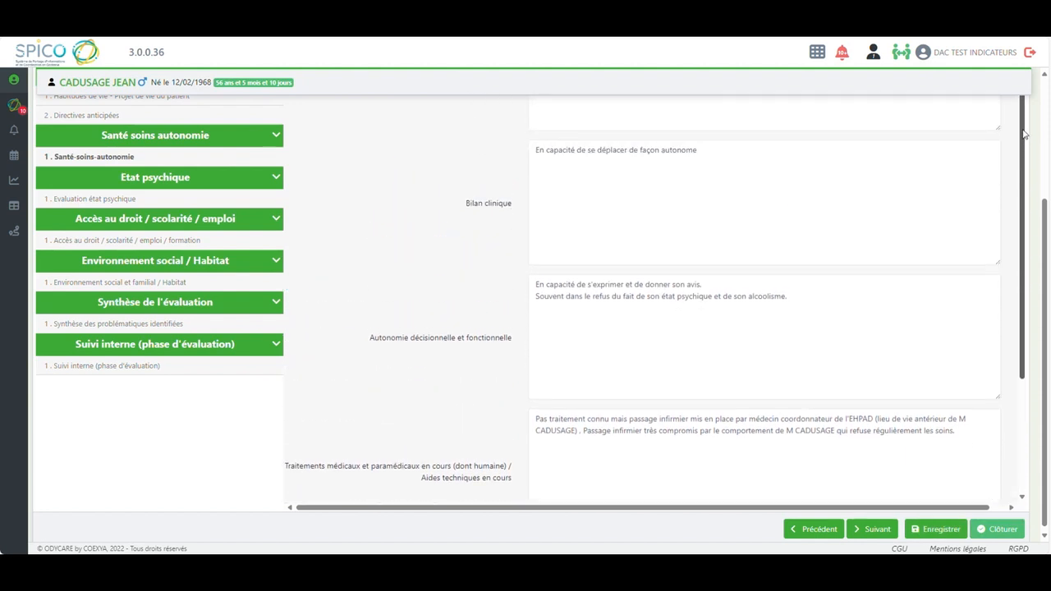
left_click(89, 200)
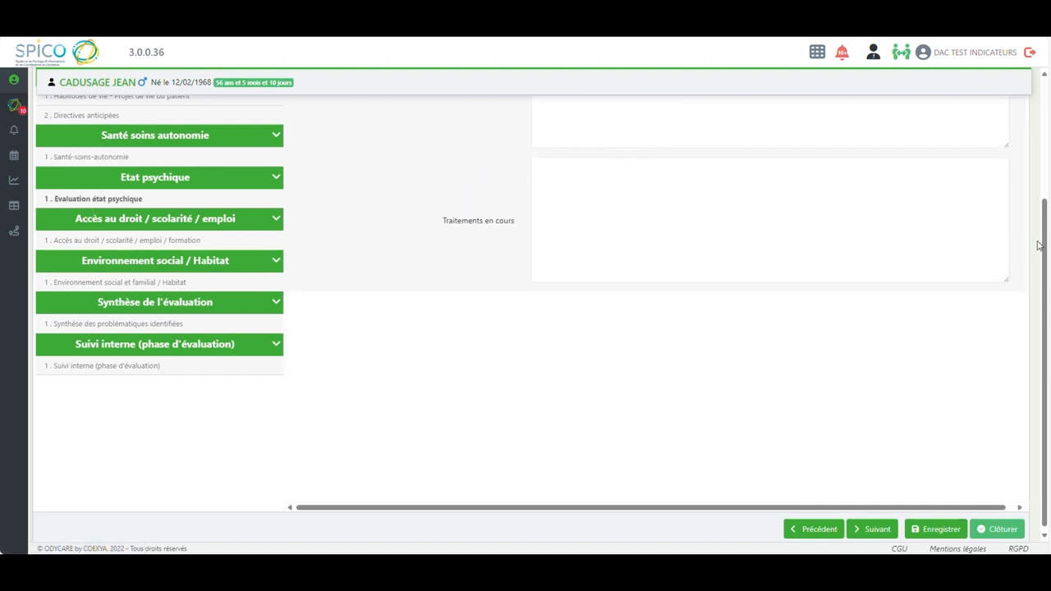
left_click_drag(1041, 246, 1038, 110)
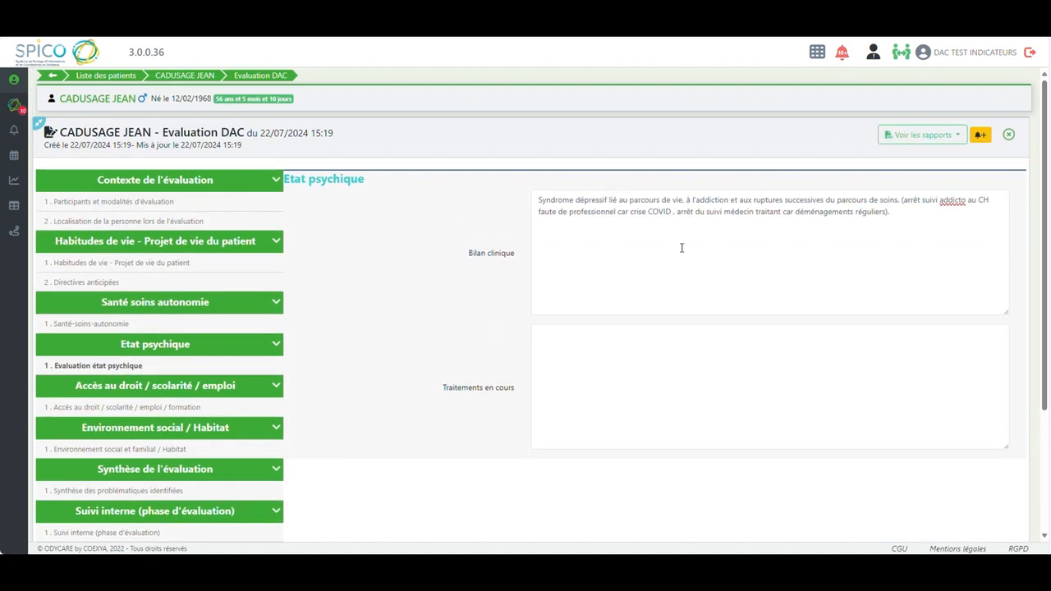
left_click(564, 343)
type("Non co")
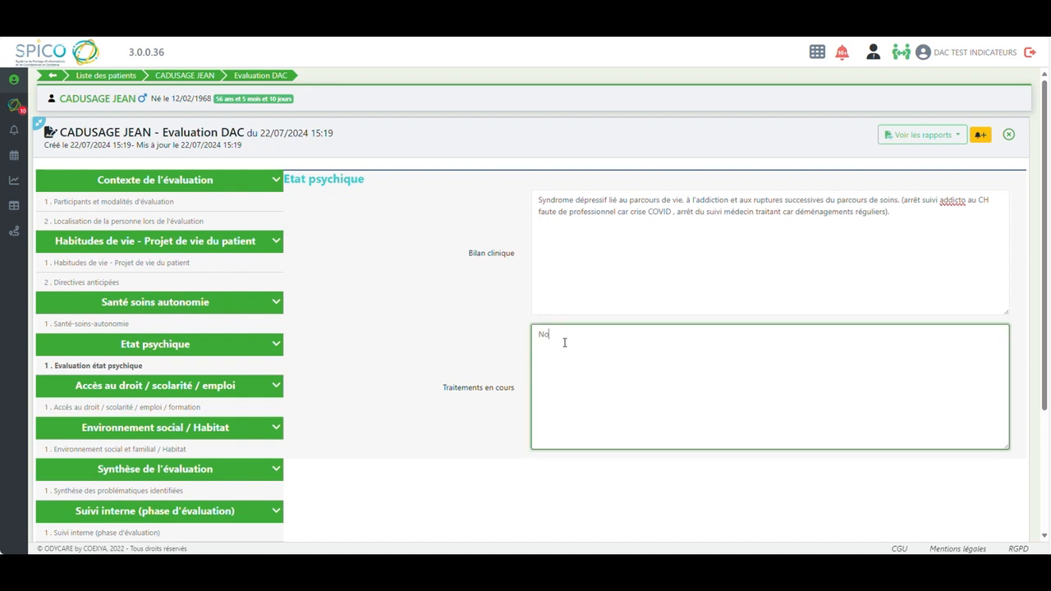
type("nnu")
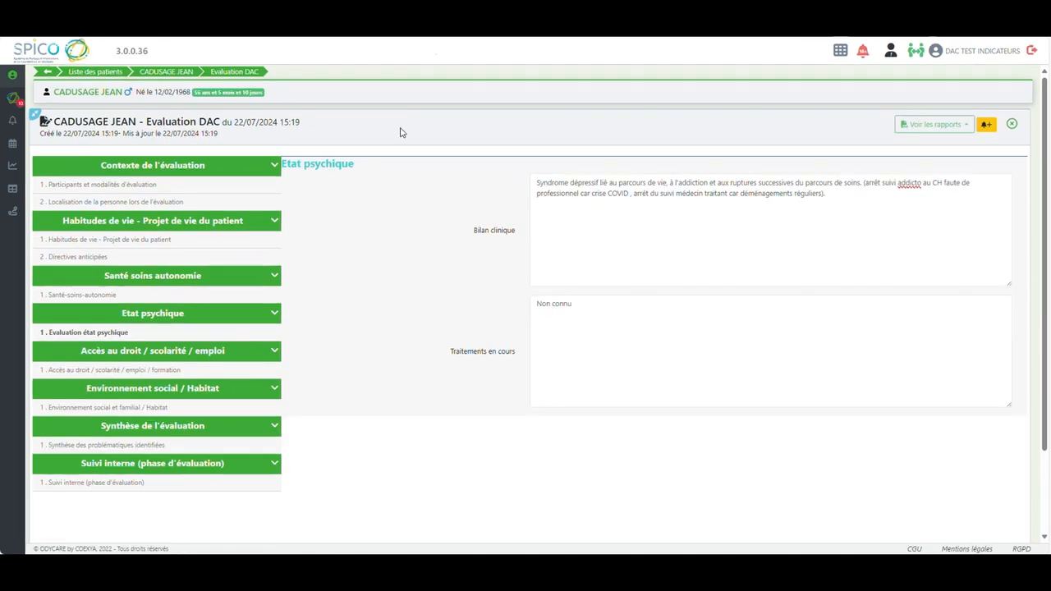
In Accès au droit / scolarité / emploi / formation, set Protection juridique to Oui, Mesure en place to Tutelle, and enter the guardian's name with UDAF
left_click(107, 371)
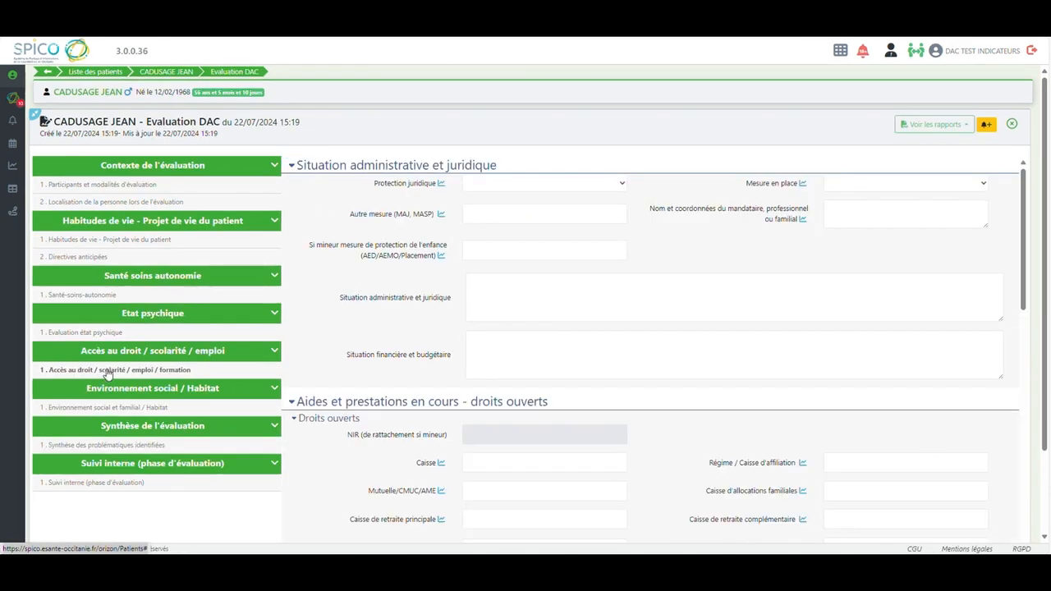
left_click(488, 185)
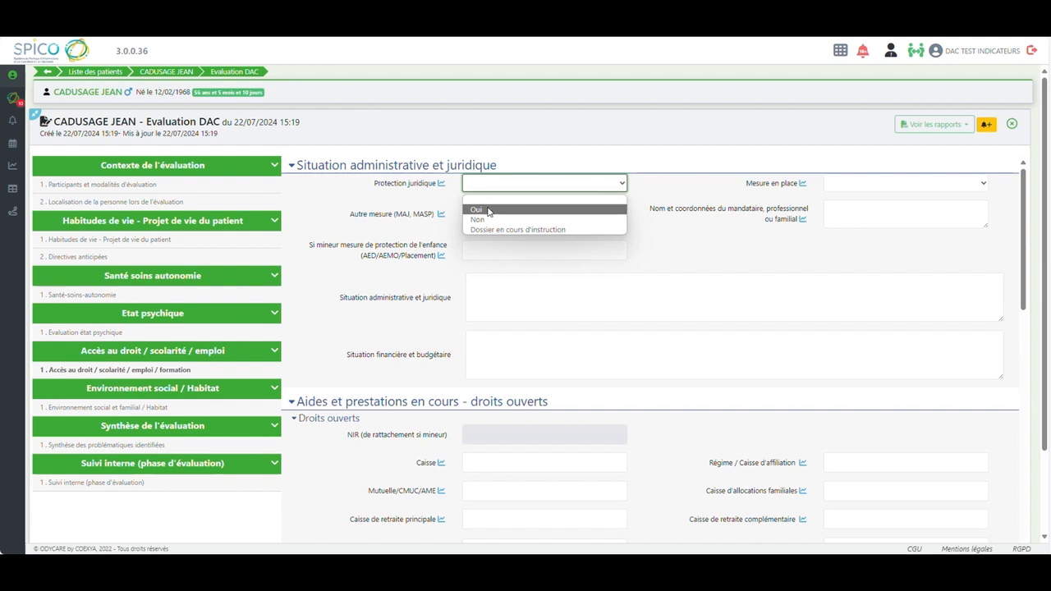
left_click(489, 207)
left_click(888, 186)
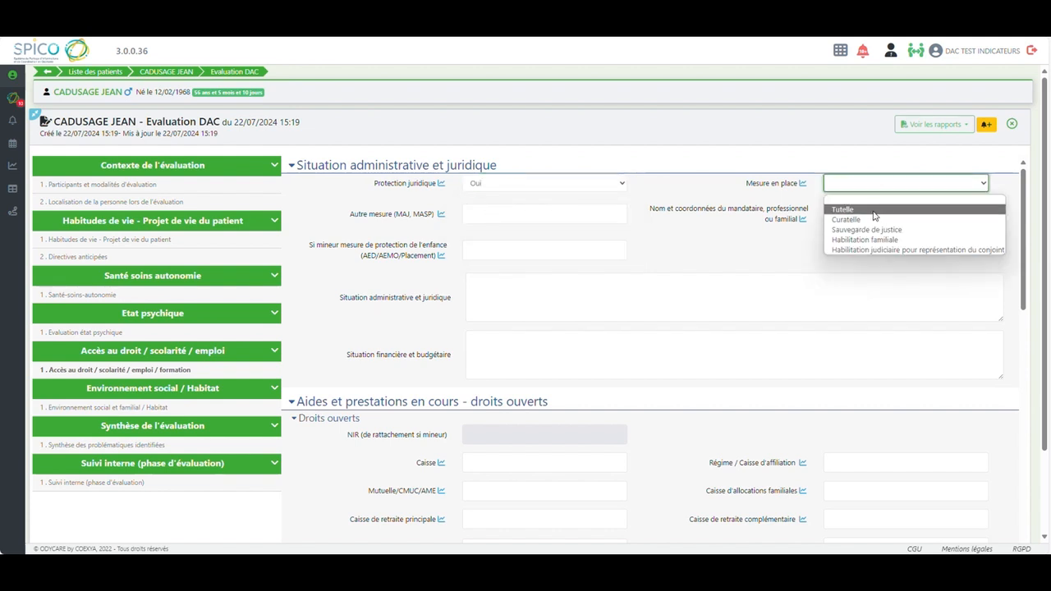
left_click(873, 211)
left_click(838, 208)
type("Mme TUTRI")
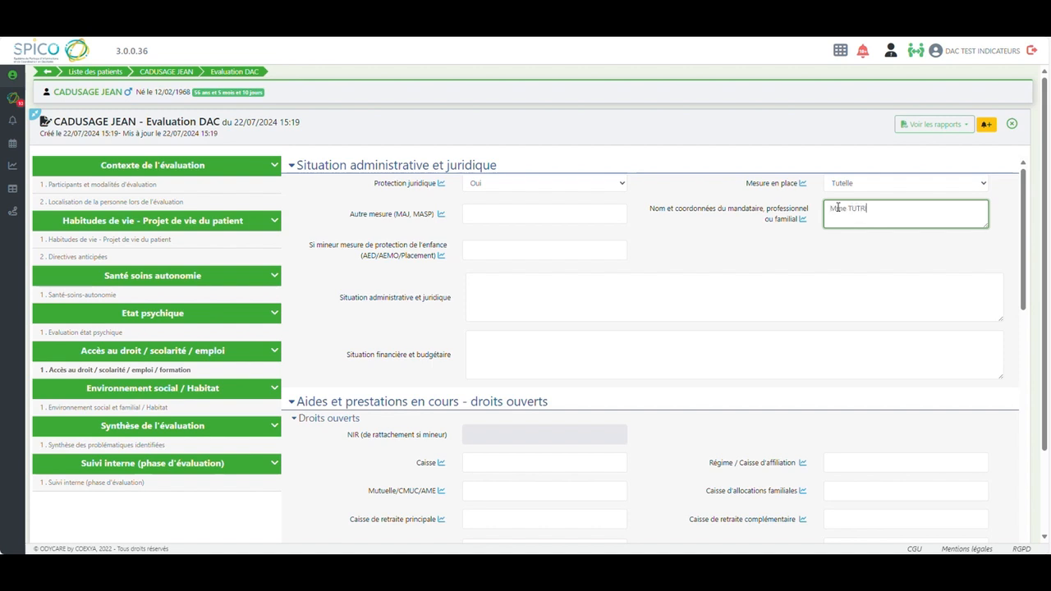
type("CE - UDAF")
Enter "Suivi UDAF" for Situation administrative et juridique and "Suivi UDAF - minima sociaux" for Situation financière et budgétaire
left_click(507, 288)
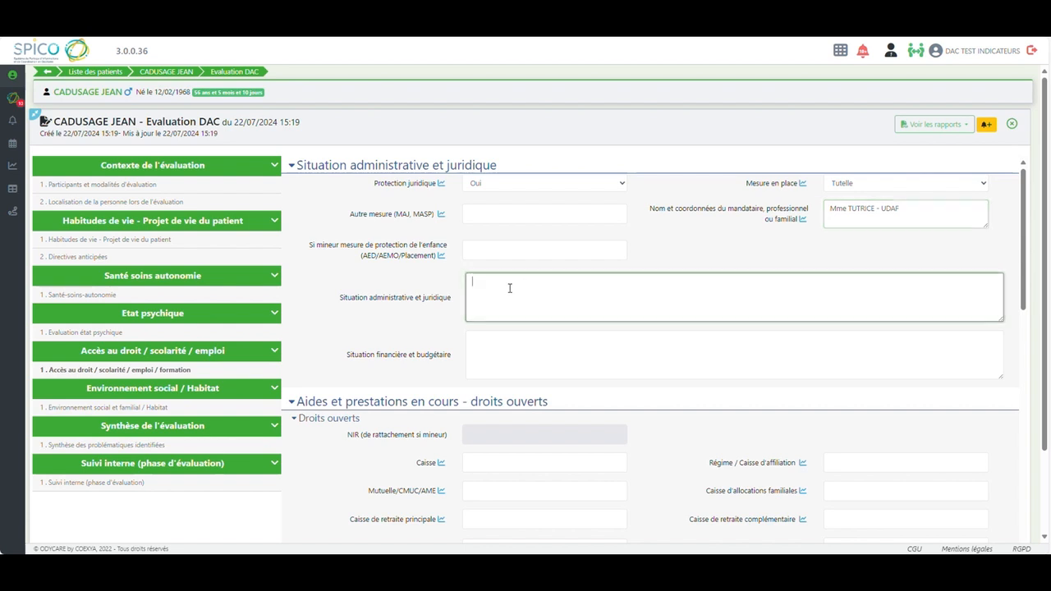
type("Suivi")
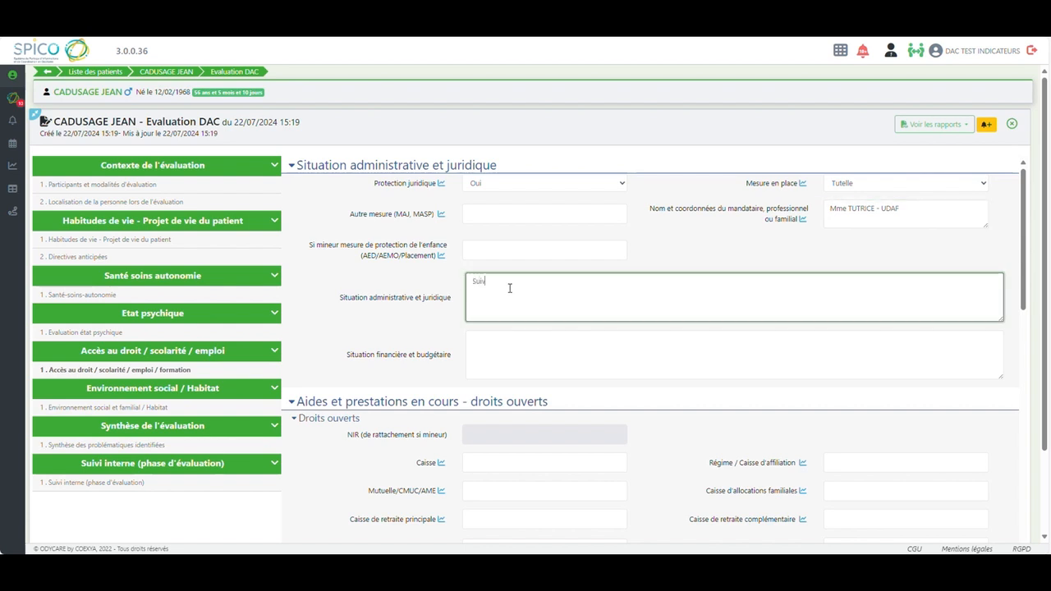
type(" UDAF")
left_click(486, 340)
type("Suivi UDAF -")
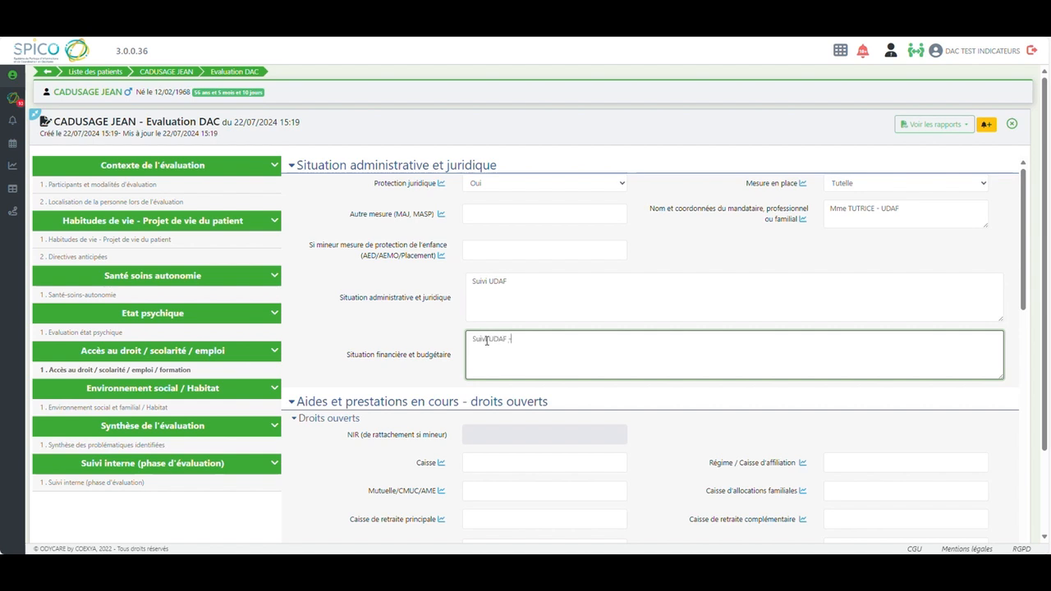
type(" minima sociaux")
key("Tab")
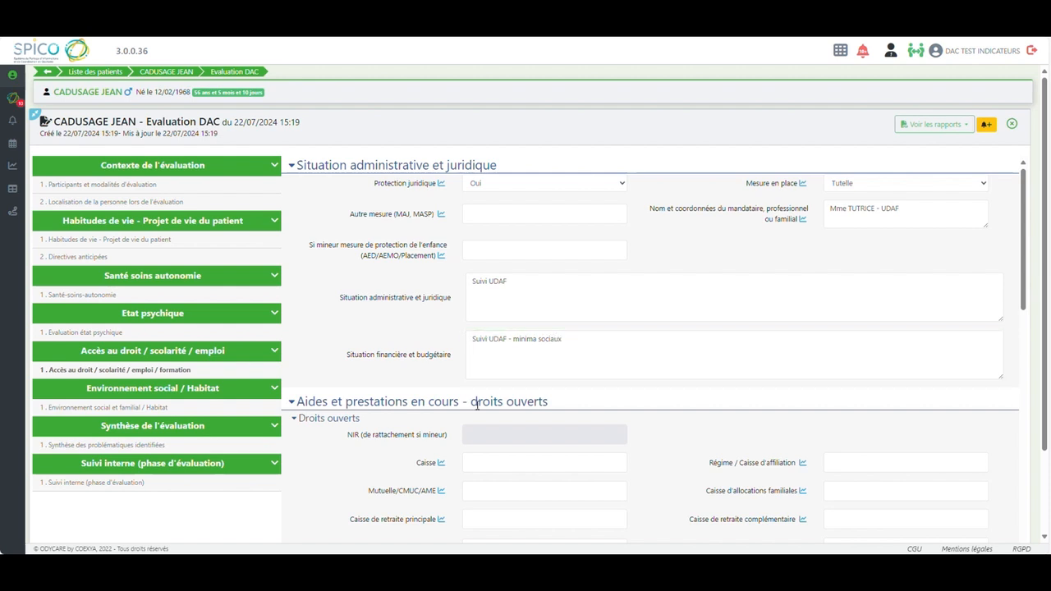
Under Droits ouverts, enter CMU as Mutuelle/CMUC/AME, set ALD to Oui and the number of ALD to 1
left_click(472, 491)
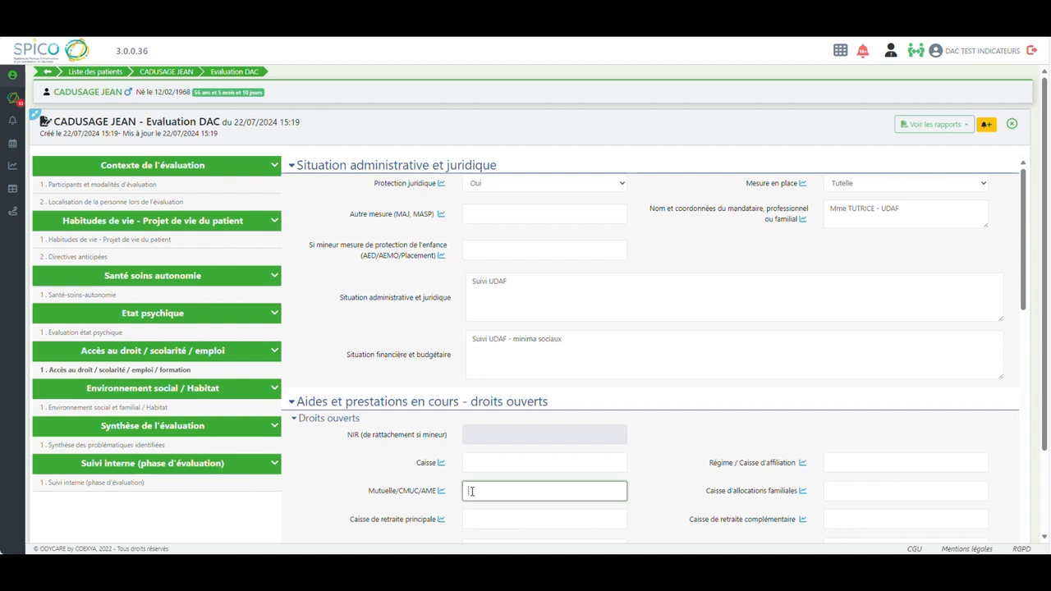
type("CMU")
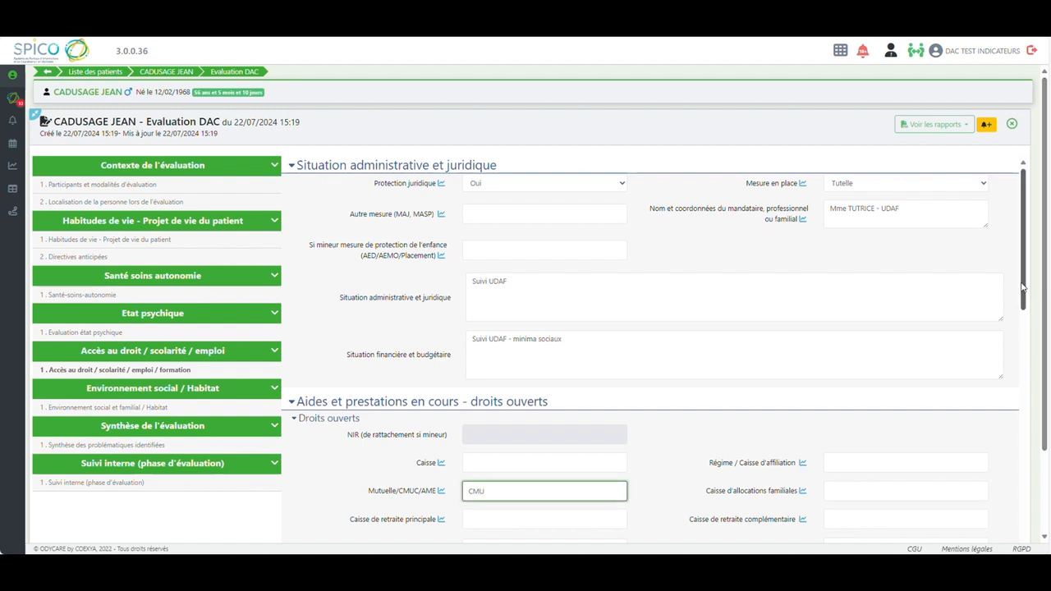
scroll(1026, 312, "down", 3)
scroll(1032, 328, "down", 1)
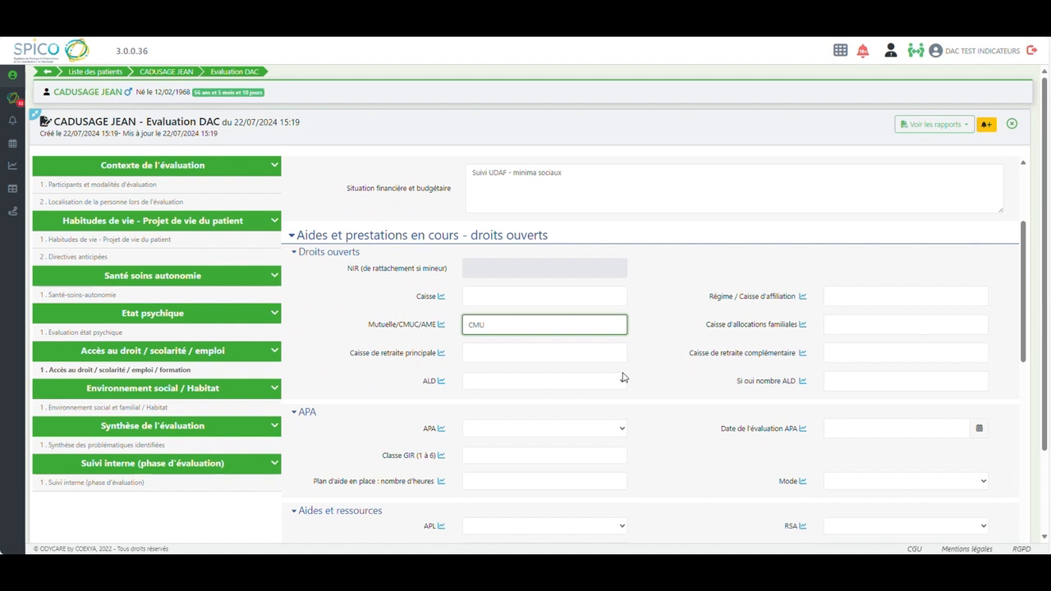
left_click(621, 380)
left_click(516, 409)
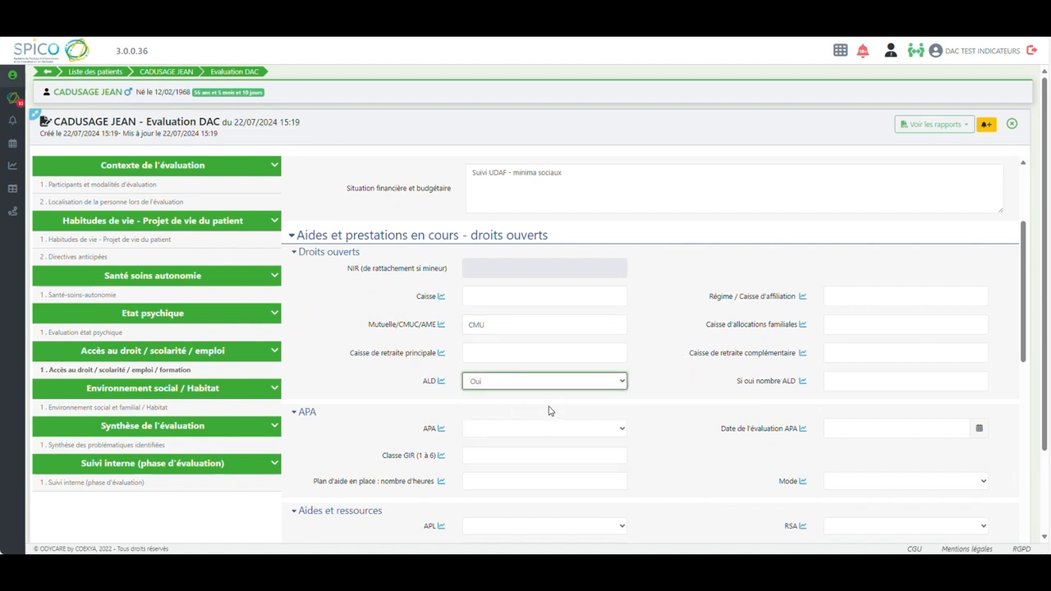
left_click(844, 381)
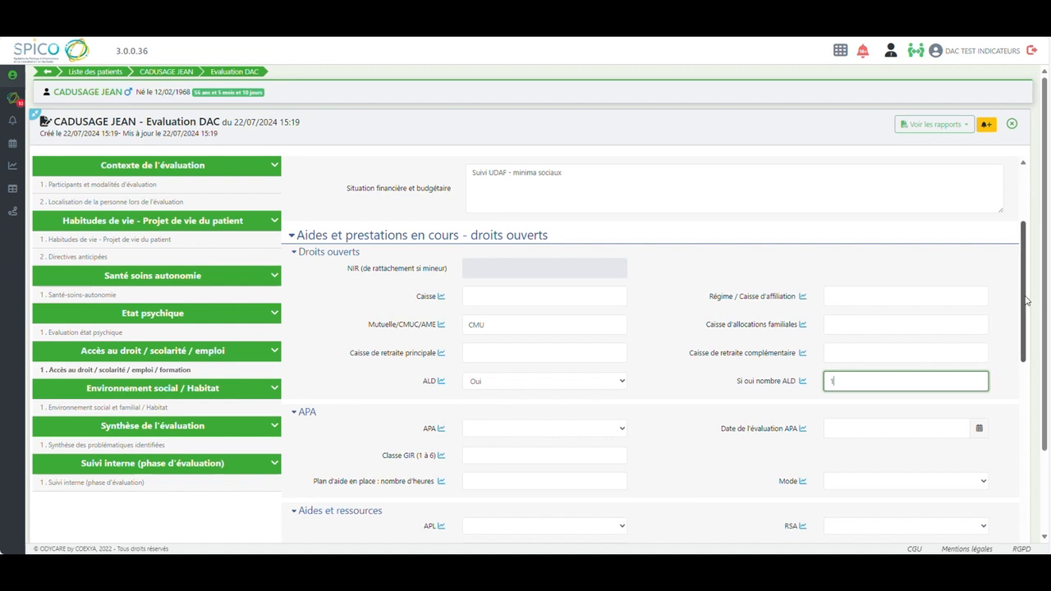
Set both APL and Aide sociale to Oui under Aides et ressources
scroll(1025, 312, "down", 1)
left_click_drag(1024, 312, 1018, 362)
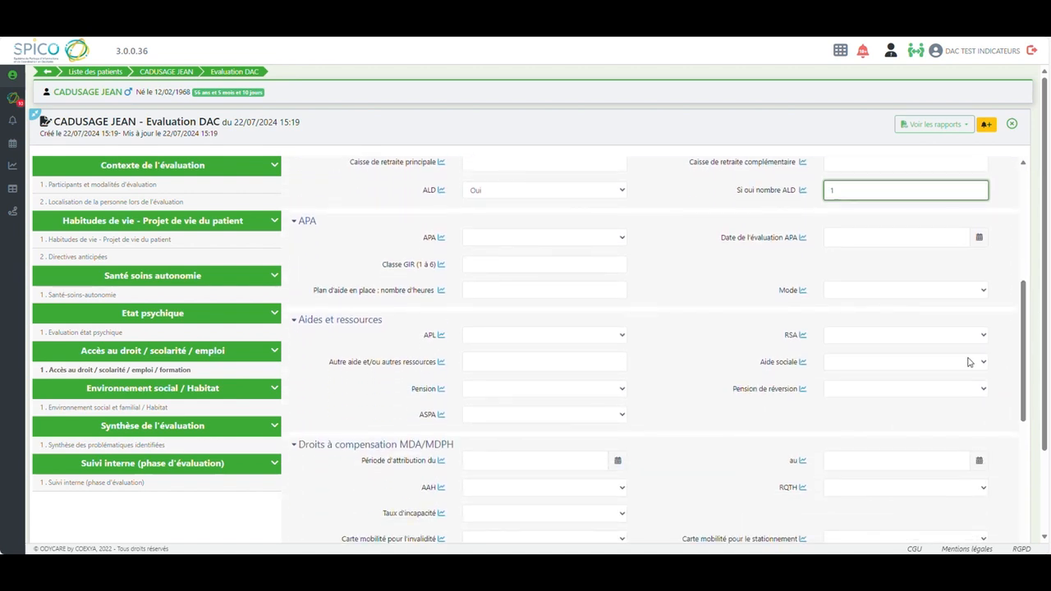
left_click(624, 337)
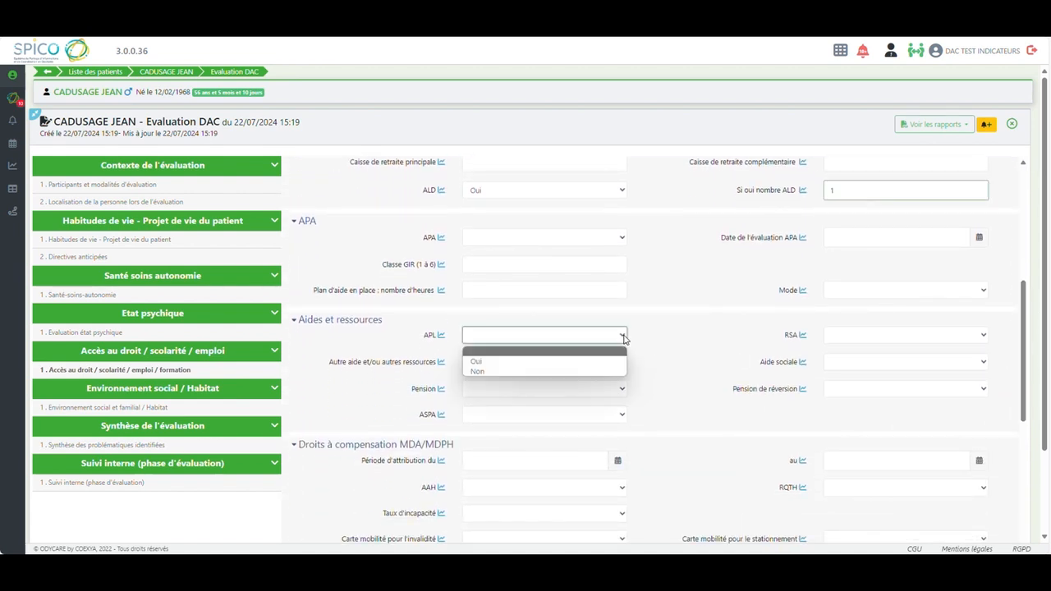
left_click(555, 361)
left_click(836, 368)
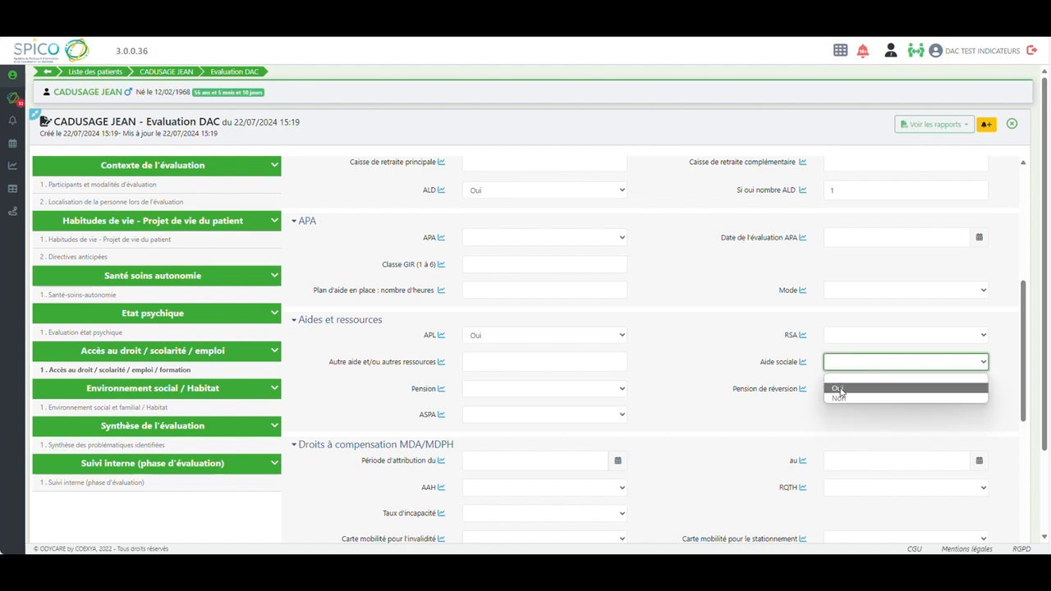
left_click(838, 389)
Paste the notes on minima sociaux, housing aid and the guardian's availability into Synthèse aides et prestations en cours
left_click_drag(1024, 324, 1024, 457)
left_click(486, 361)
type("Minima sociaux, Aide au logement, demande d'aide gérée directement par la tutrice au besoin dans le cadre de la recherche de logement. Tutrice reste disponible")
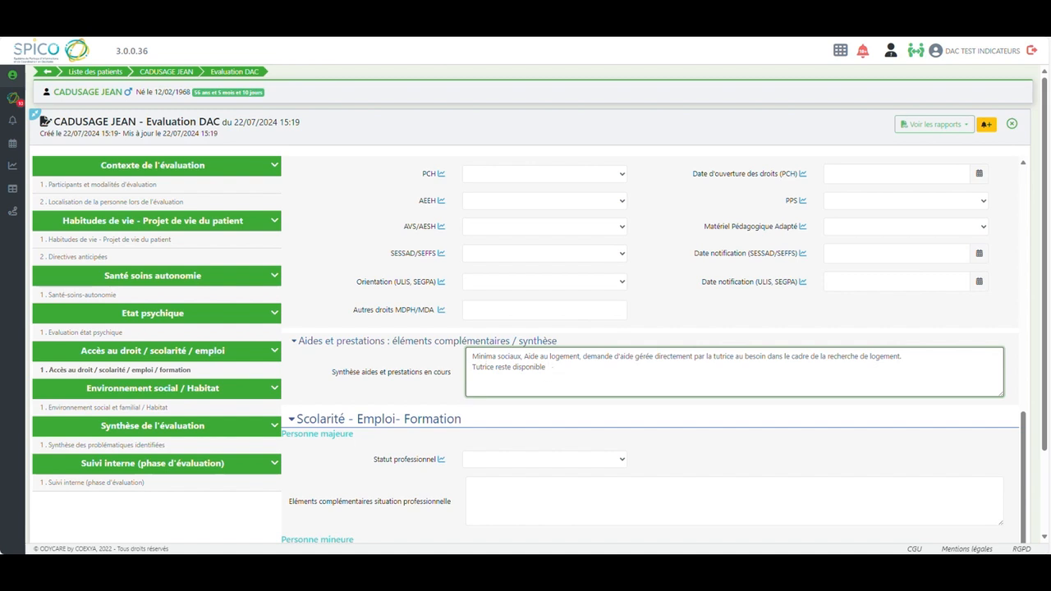
key("Tab")
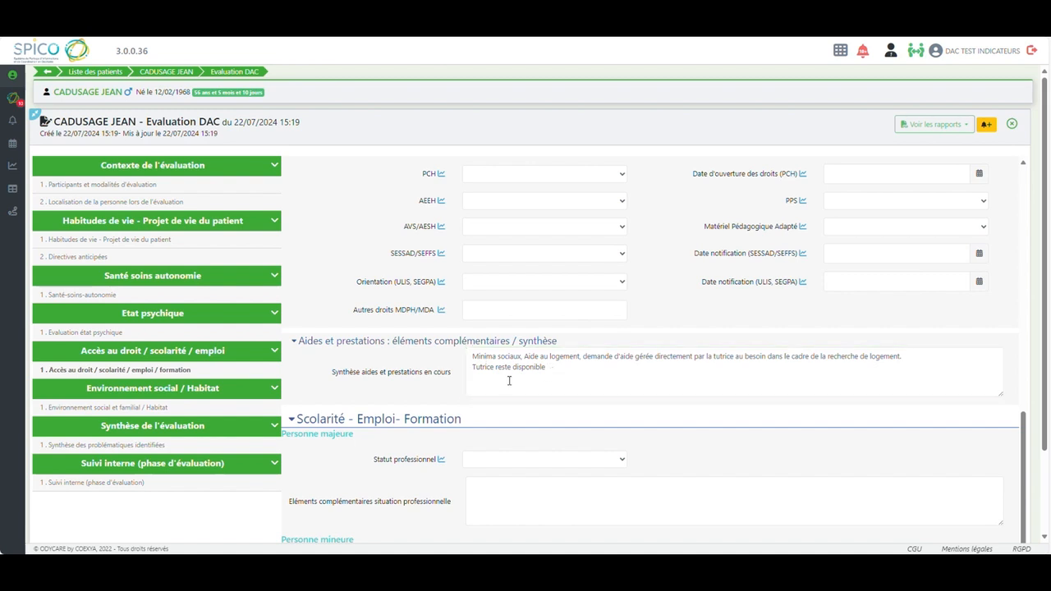
Set Statut professionnel to Sans emploi and paste the note about the unknown former profession into Eléments complémentaires situation professionnelle
left_click(546, 462)
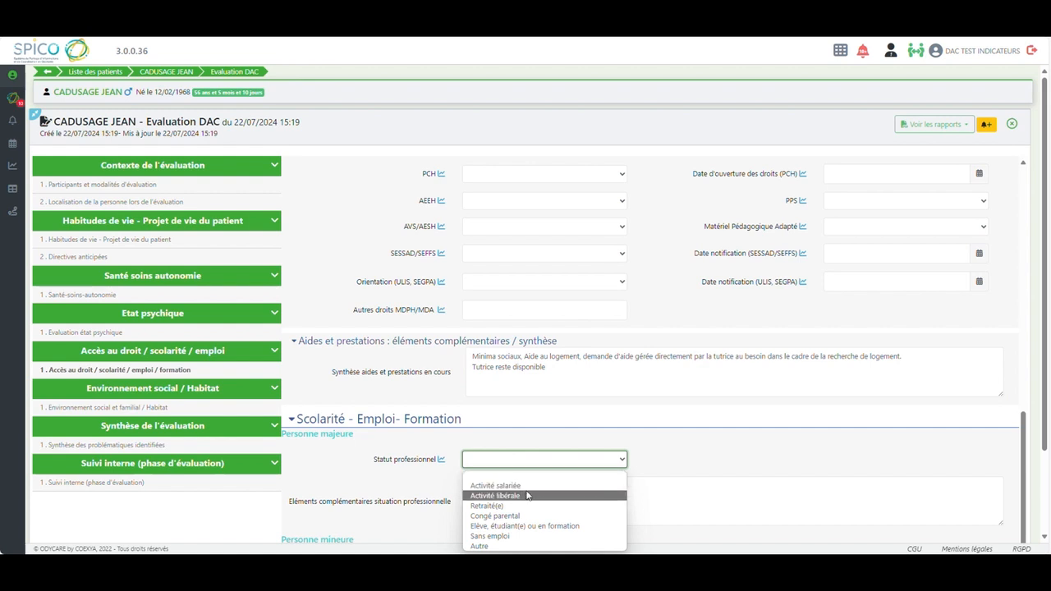
left_click(510, 538)
left_click(488, 488)
type("Aucune info sur profession anciennement exercée, sujet non abordé avec M CADUSAGE")
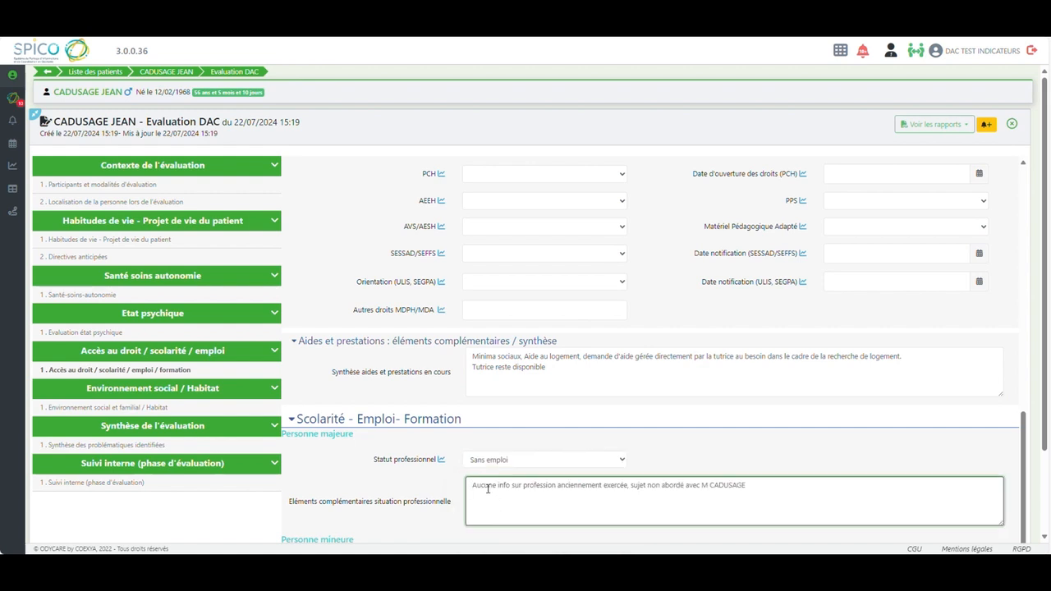
left_click(408, 59)
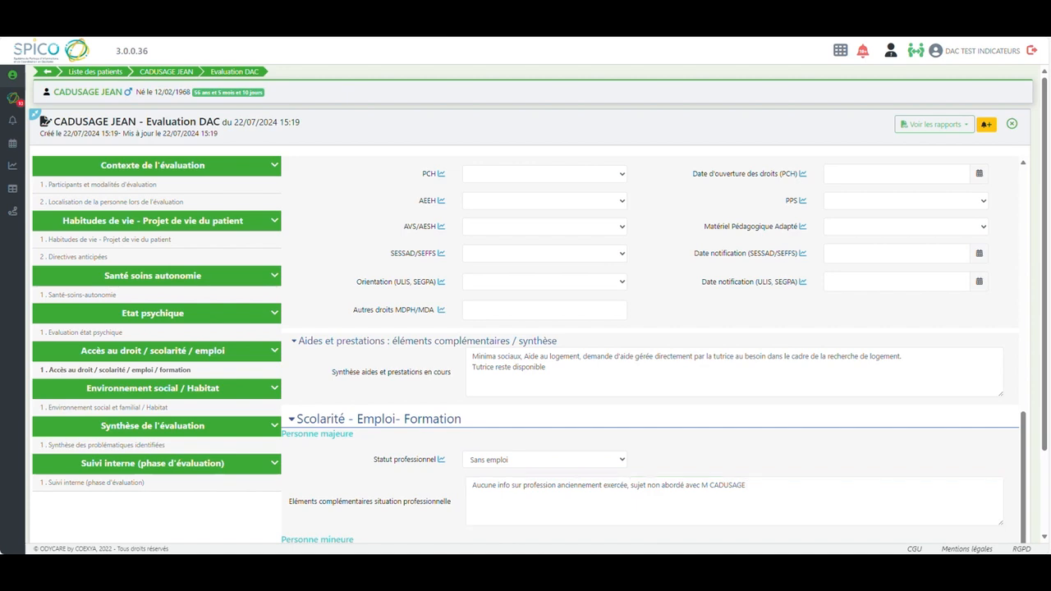
In the Environnement social et familial / Habitat section, set Localisation de la personne à date to Etablissement médico-social and Situation de la personne to Célibataire
left_click_drag(1045, 407, 1043, 505)
scroll(1024, 498, "down", 3)
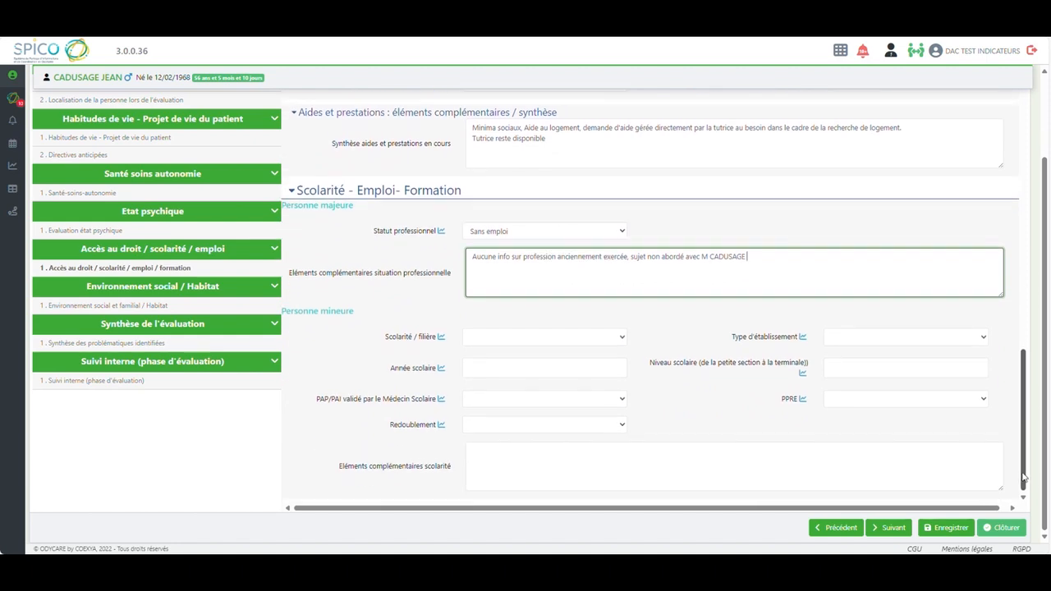
left_click(132, 308)
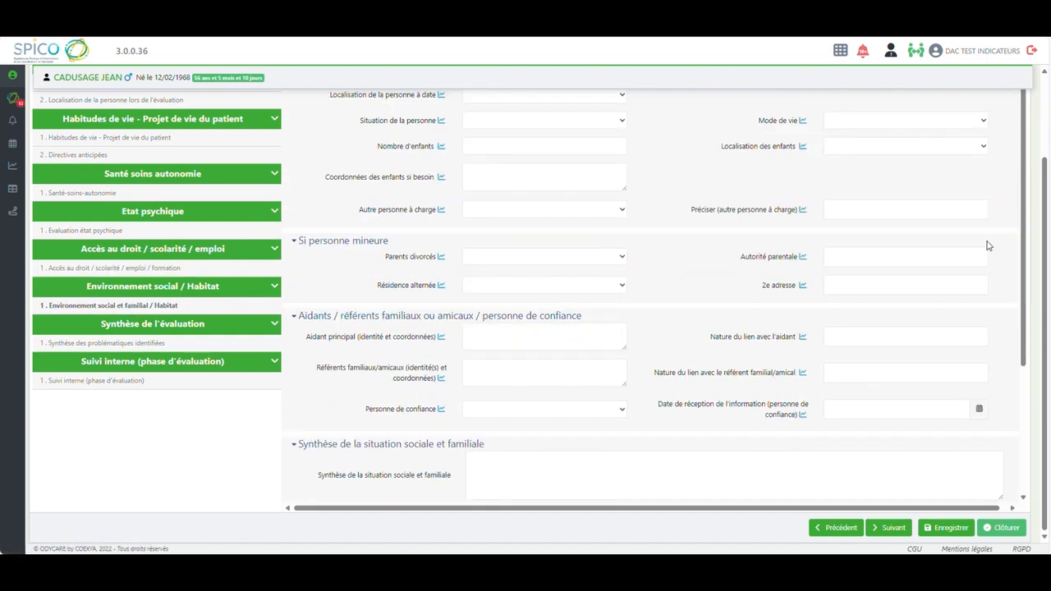
left_click_drag(1047, 212, 1047, 129)
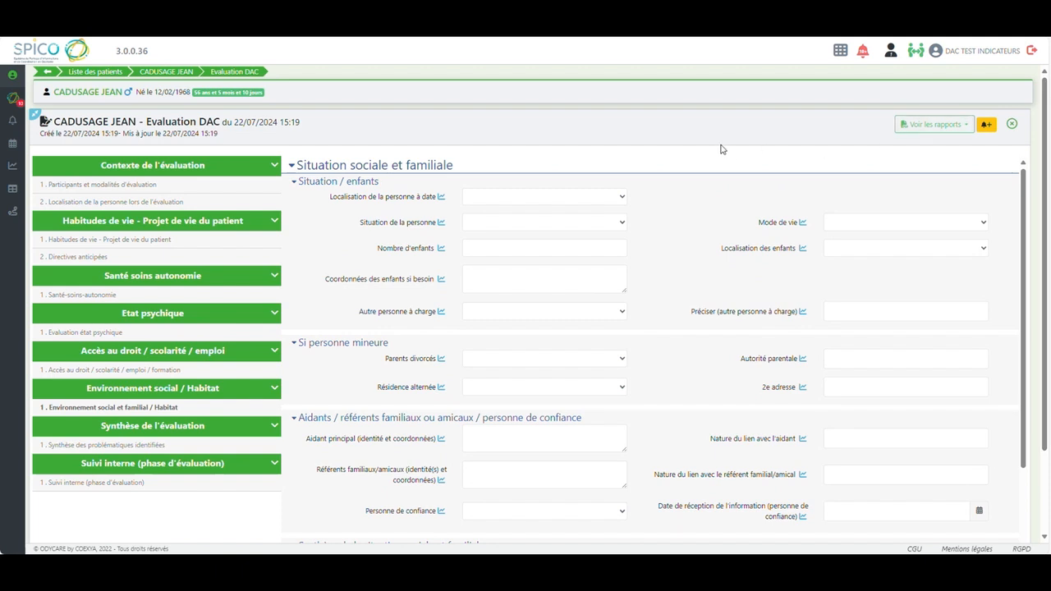
left_click(618, 198)
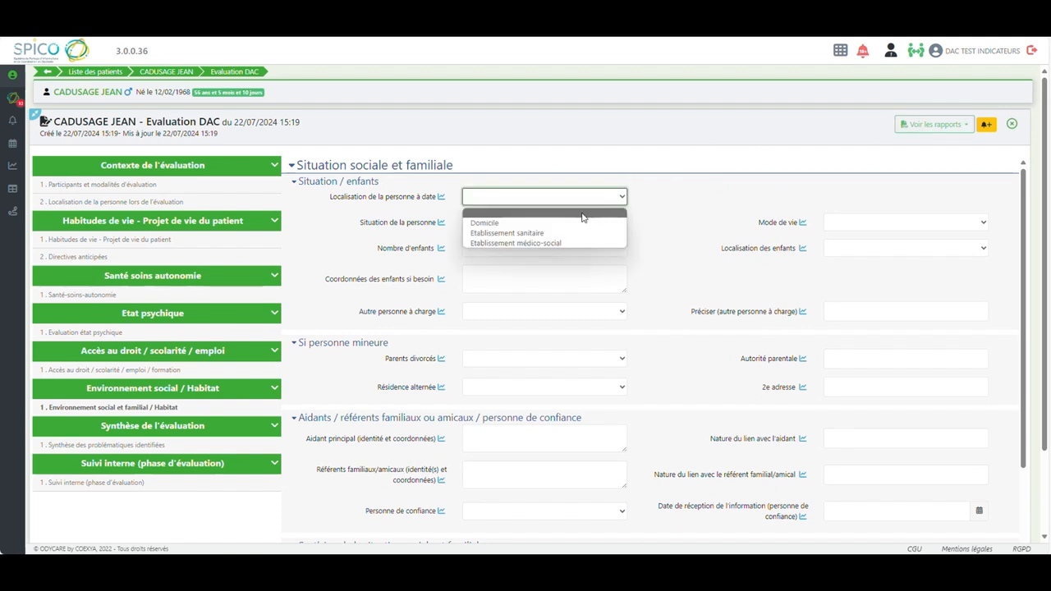
left_click(565, 243)
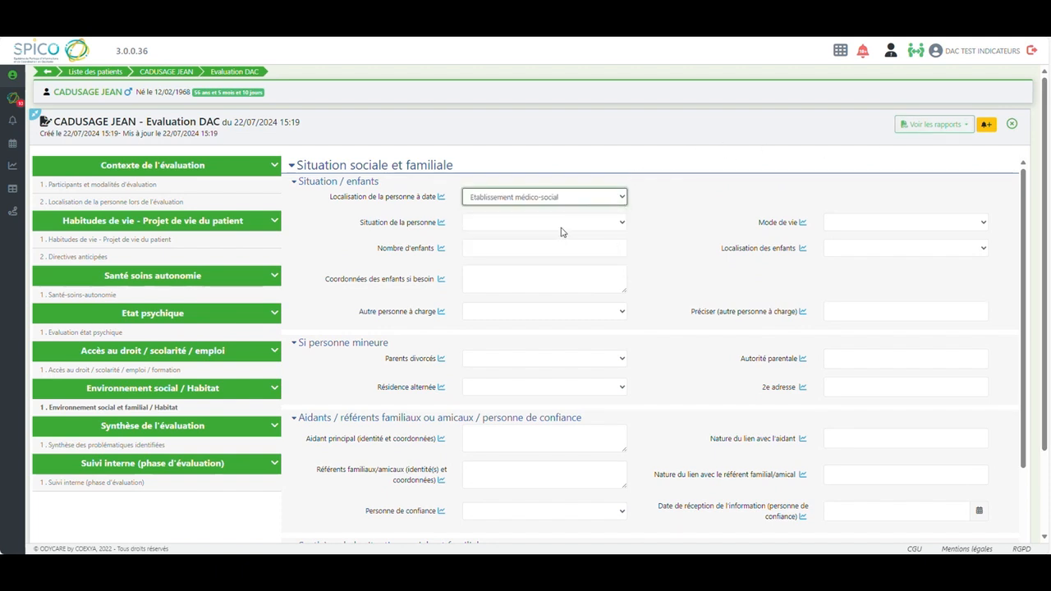
left_click(562, 226)
left_click(526, 249)
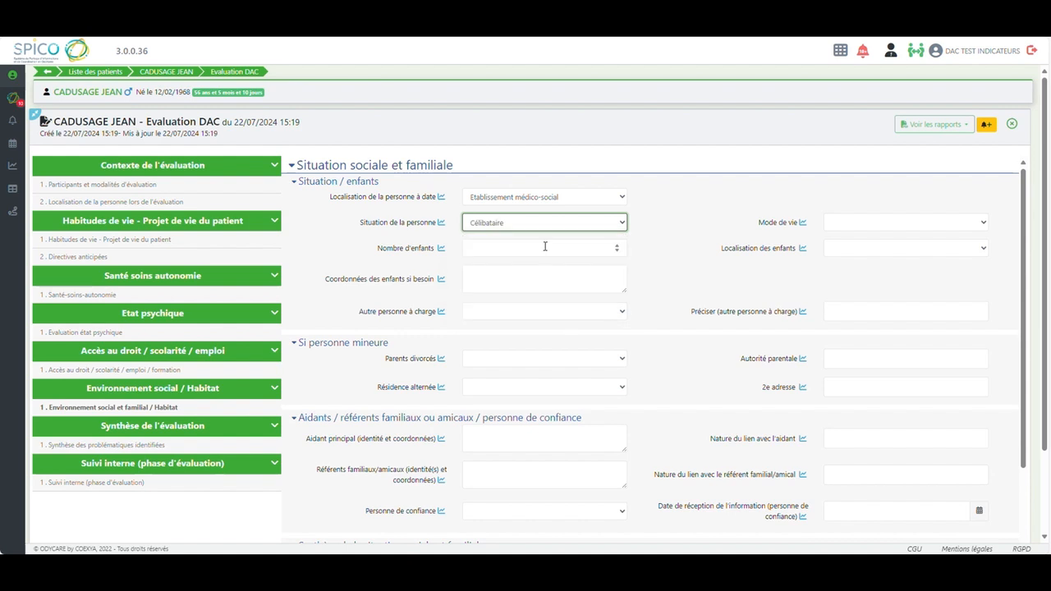
Set Mode de vie to vivant en établissement médico-social pour personne âgée, Nombre d'enfants to 1 and Localisation des enfants to À proximité
left_click(855, 227)
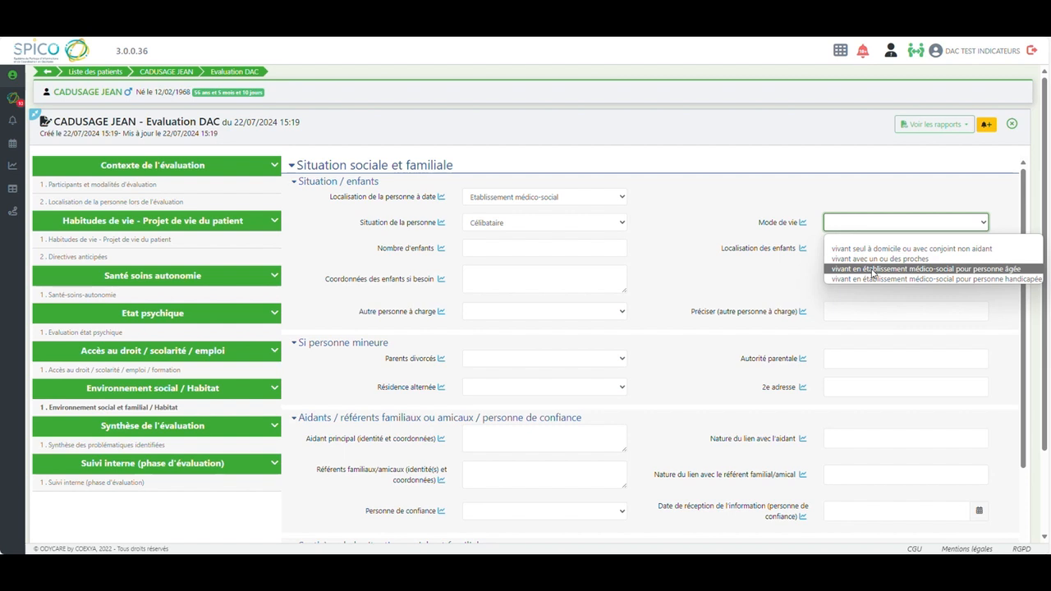
left_click(873, 271)
left_click(599, 248)
type("1")
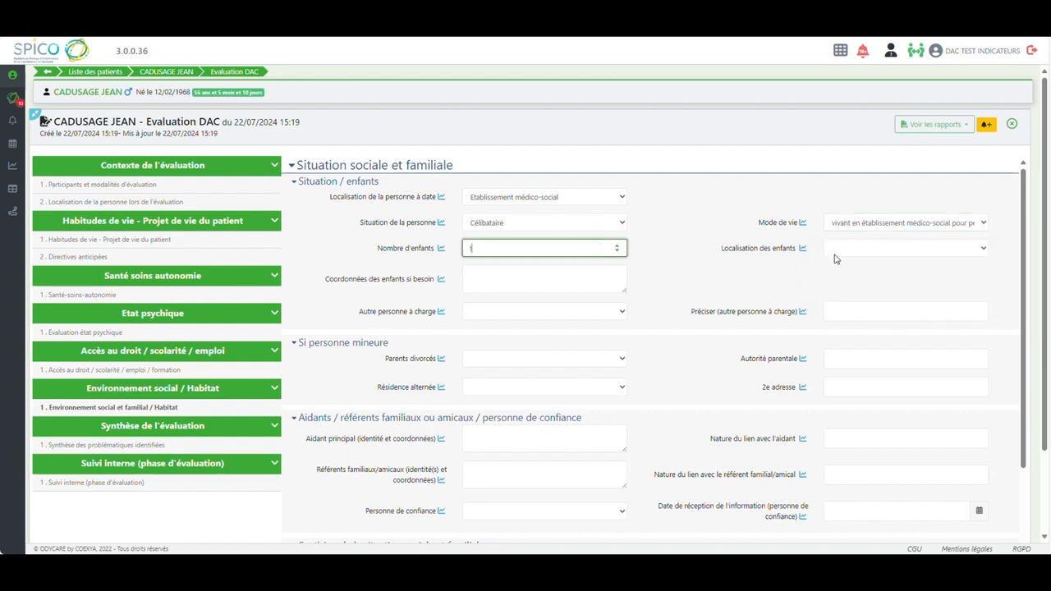
left_click(891, 251)
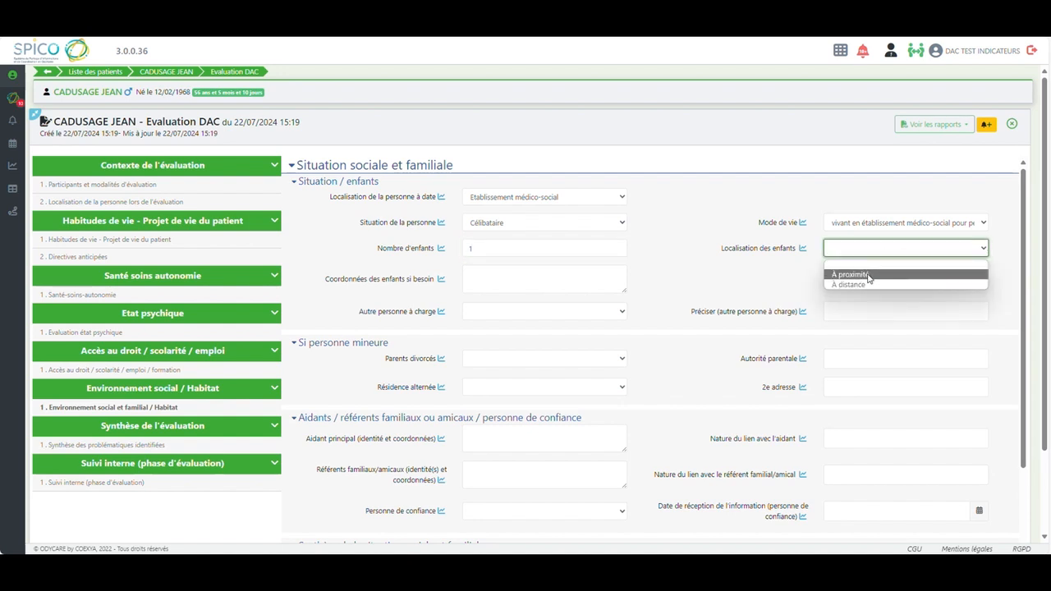
left_click(869, 276)
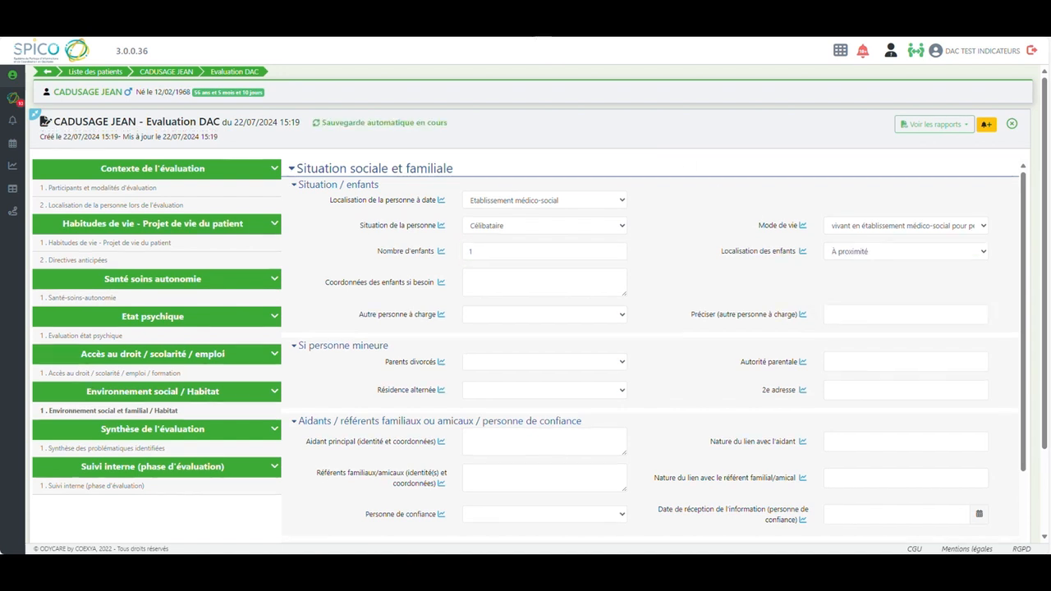
Enter "Isolement social et familial" in Synthèse de la situation sociale et familiale
left_click_drag(1027, 302, 1035, 386)
left_click(483, 441)
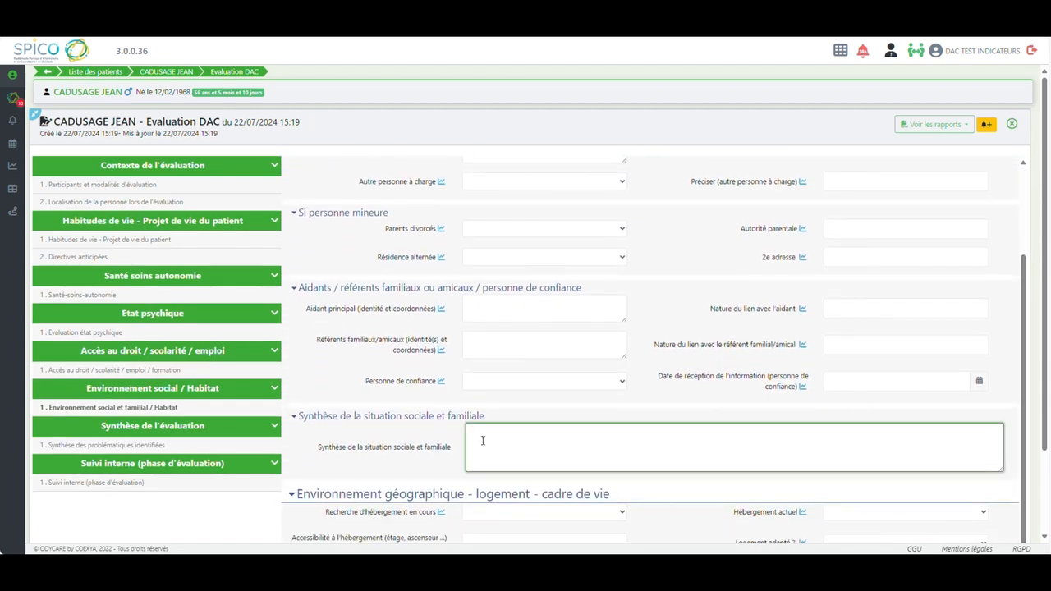
type("Isolement social et familial")
left_click(394, 25)
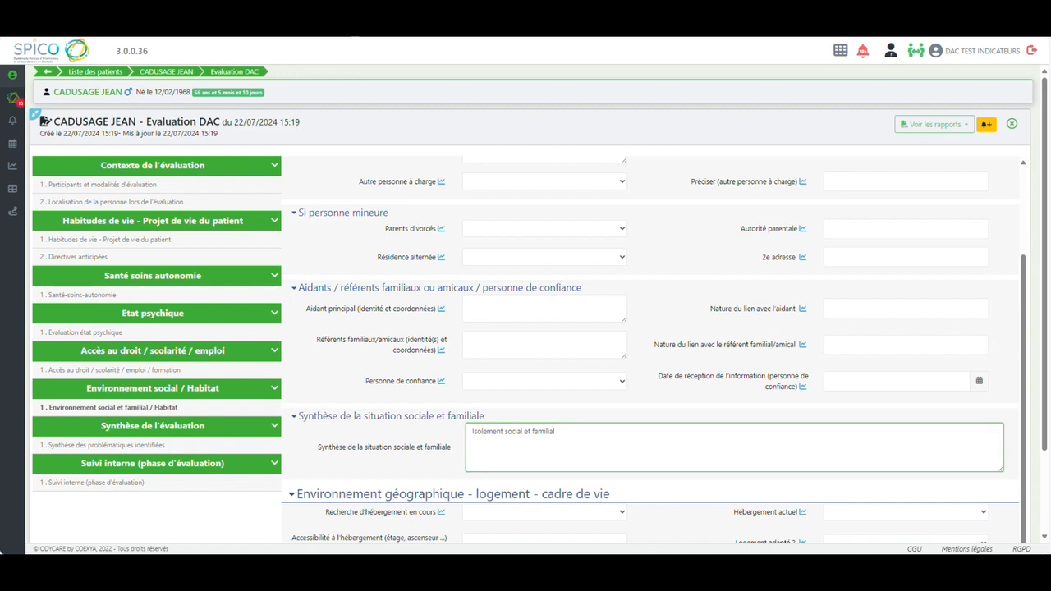
left_click_drag(1025, 311, 1026, 357)
type("l")
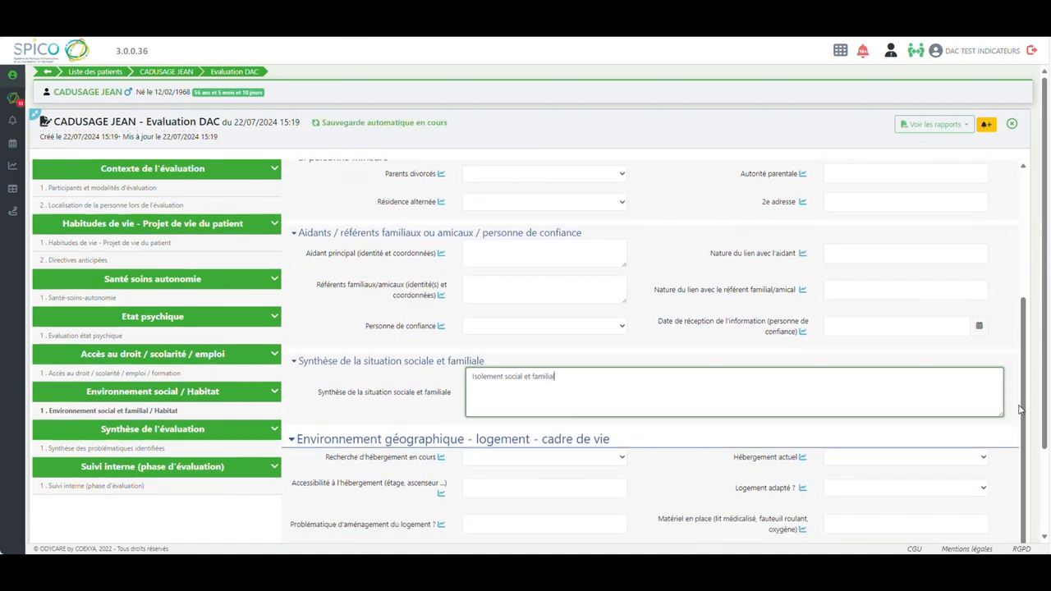
Under Environnement géographique - logement - cadre de vie, set Recherche d'hébergement en cours to Oui and Hébergement actuel to Locataire
scroll(495, 363, "down", 3)
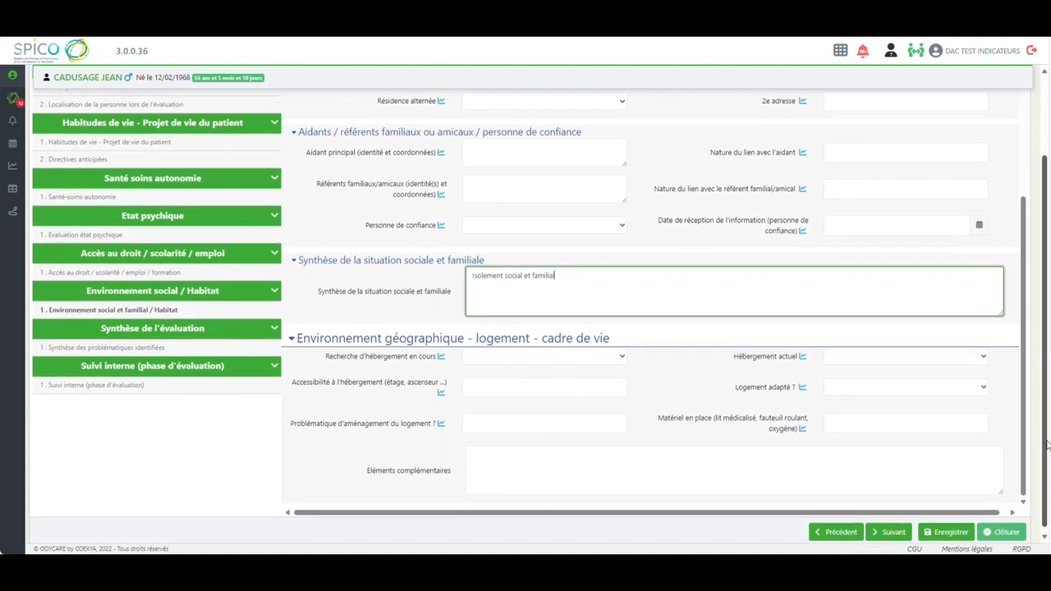
left_click(497, 355)
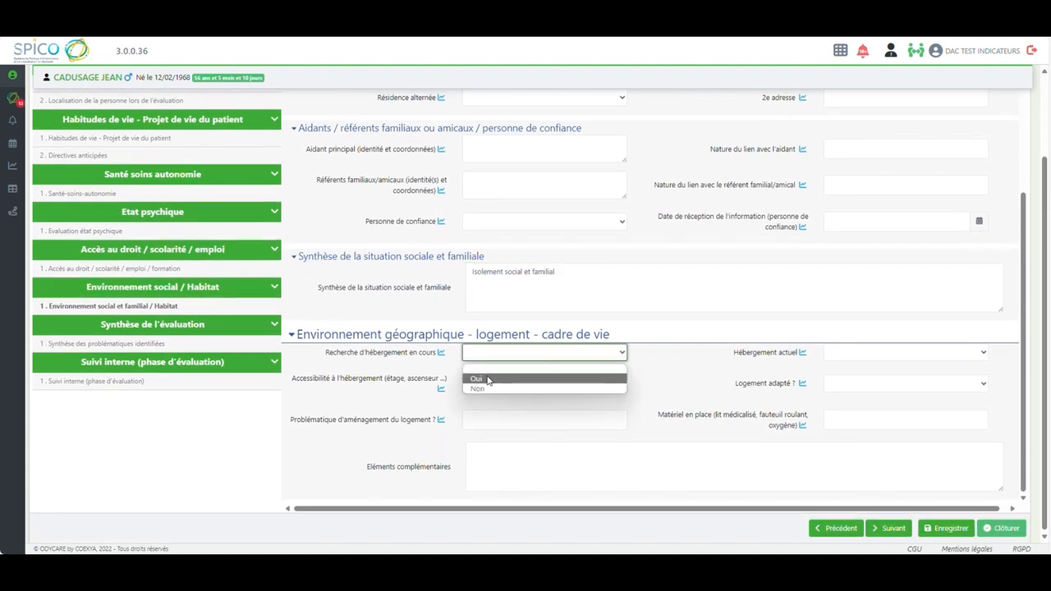
left_click(600, 373)
left_click(838, 355)
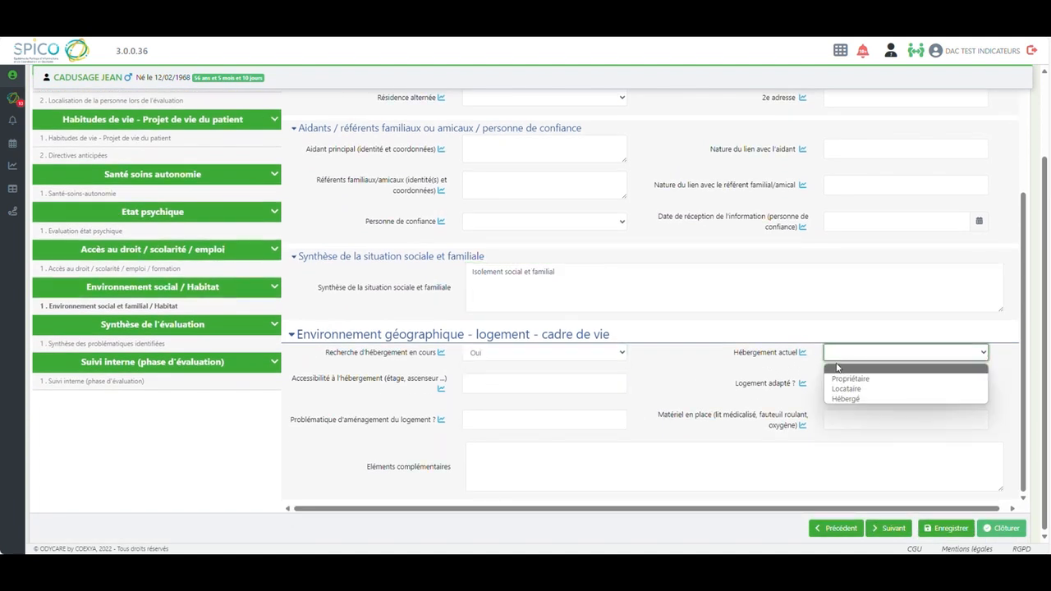
left_click(845, 389)
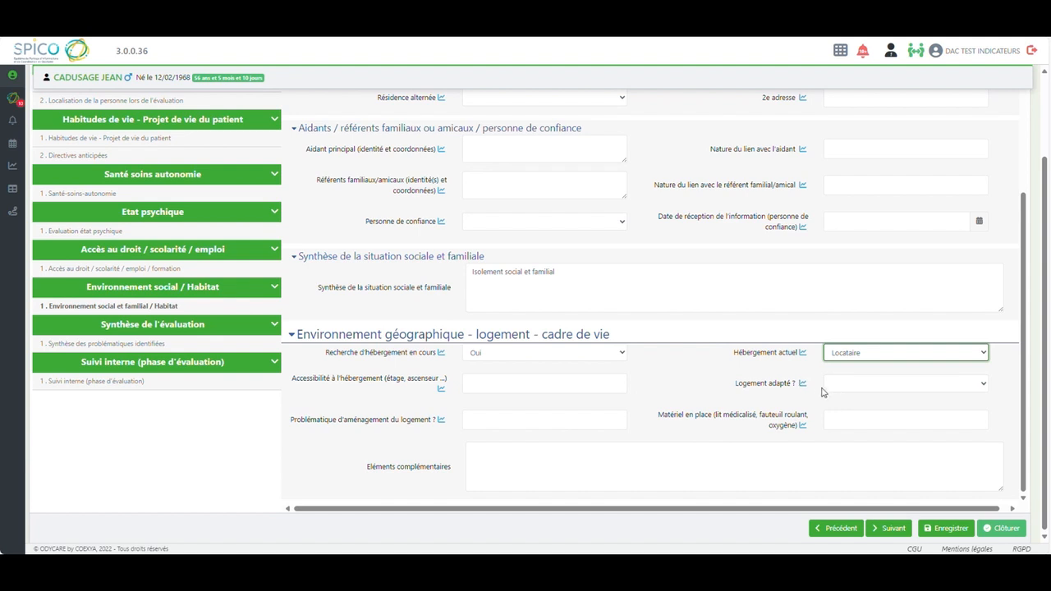
Set Logement adapté to Oui and paste the note on the Foyer logement room and difficulties with other residents into Eléments complémentaires
left_click(834, 386)
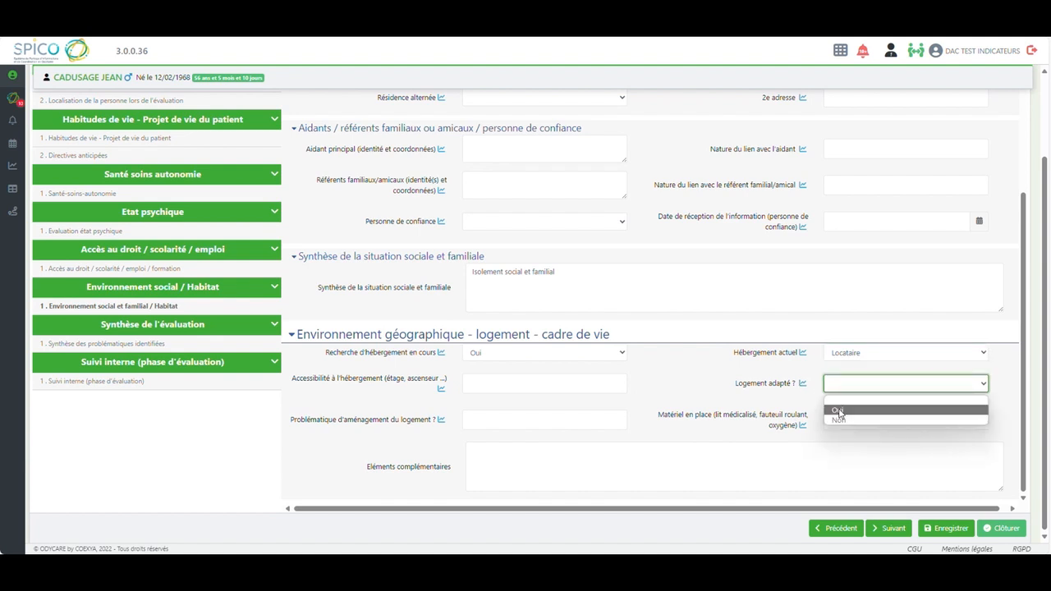
left_click(838, 410)
left_click(504, 460)
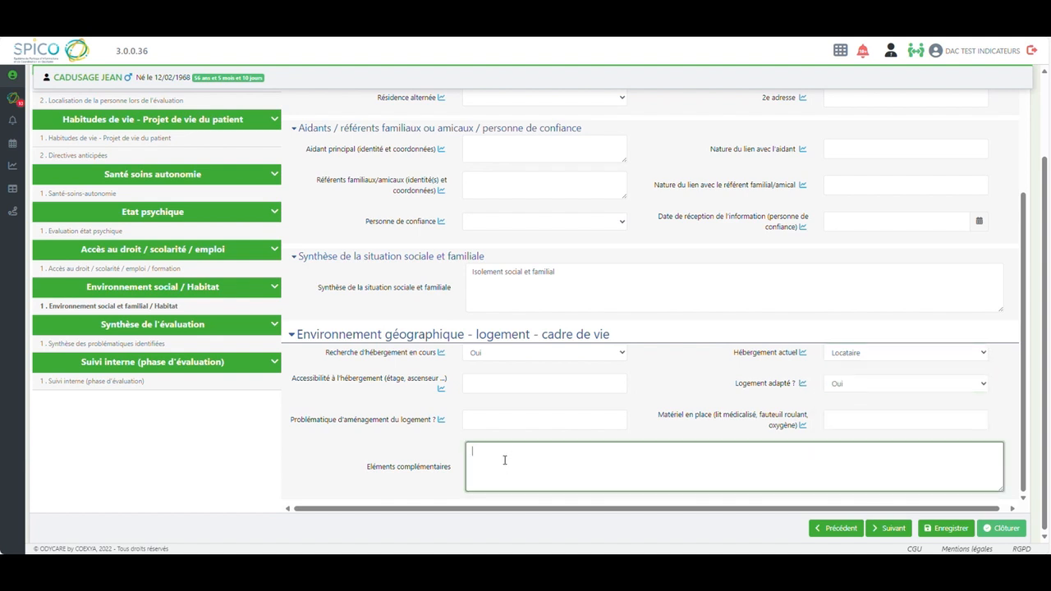
type("Logé dans une chambre/appartement du Foyer logement. Logement adapté à l'état physique de M CADUSAGE mais difficultés relationnelles avec les autres résidents")
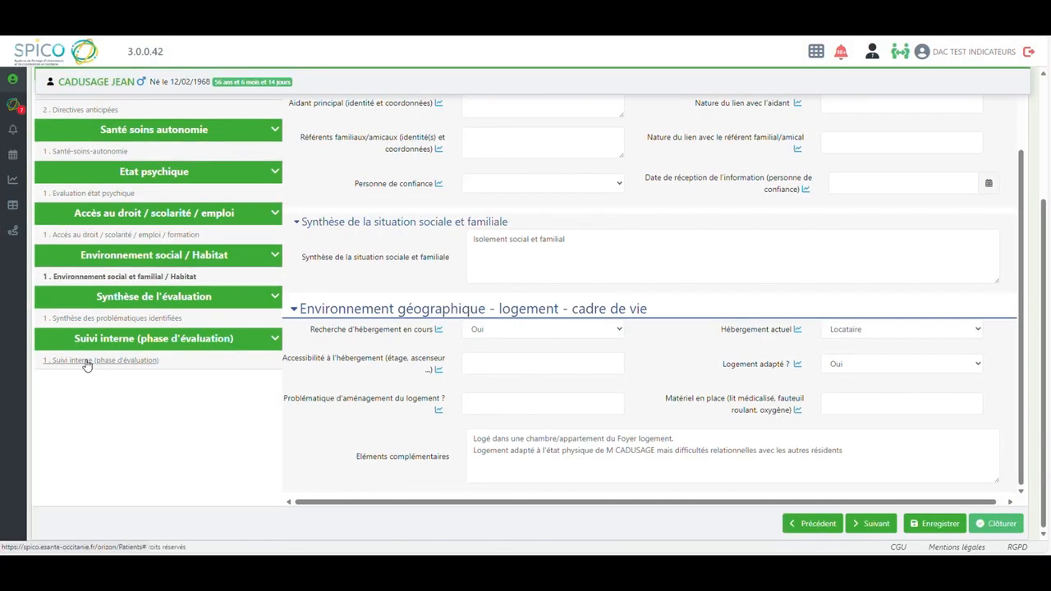
In the Suivi interne (phase d'évaluation) section, set the DAC intervention counts to 1 présentiel, 2 appels téléphoniques and 1 correspondance
left_click(86, 361)
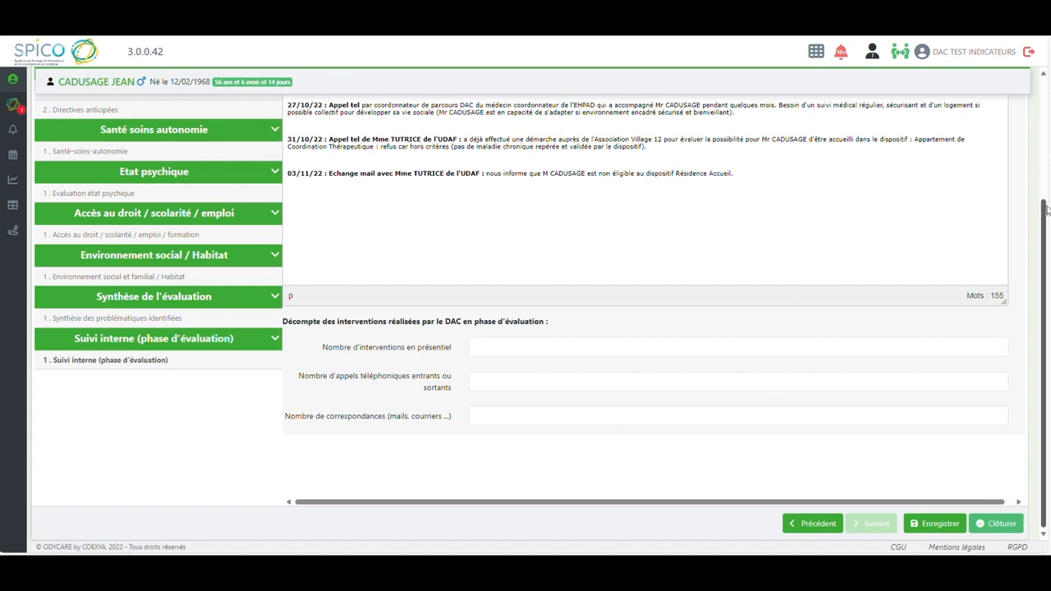
left_click_drag(1044, 239, 1032, 78)
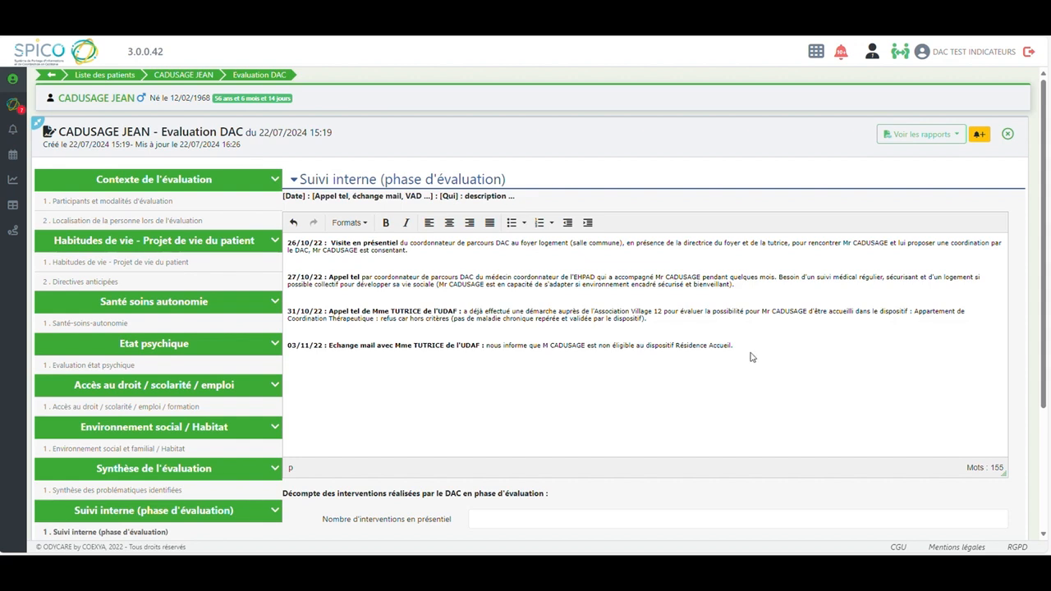
left_click_drag(1044, 311, 1043, 403)
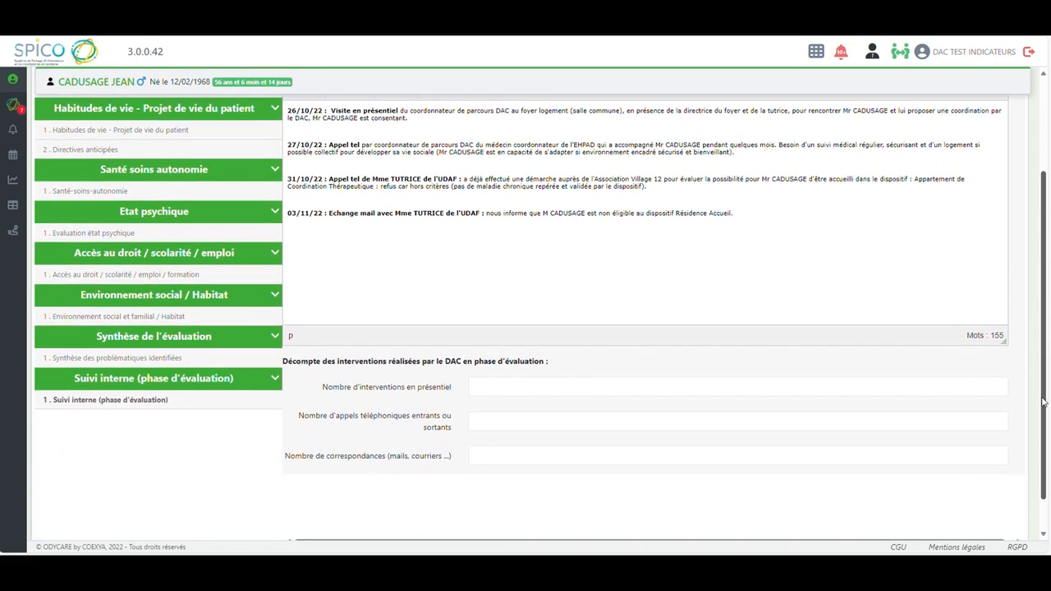
left_click(997, 385)
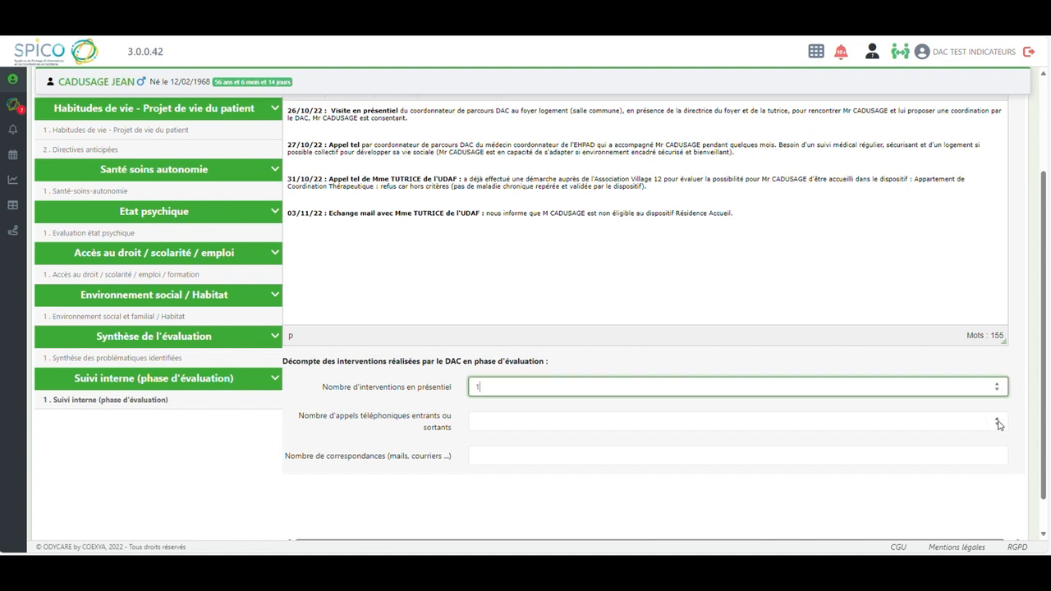
left_click(998, 420)
left_click(997, 419)
left_click(997, 452)
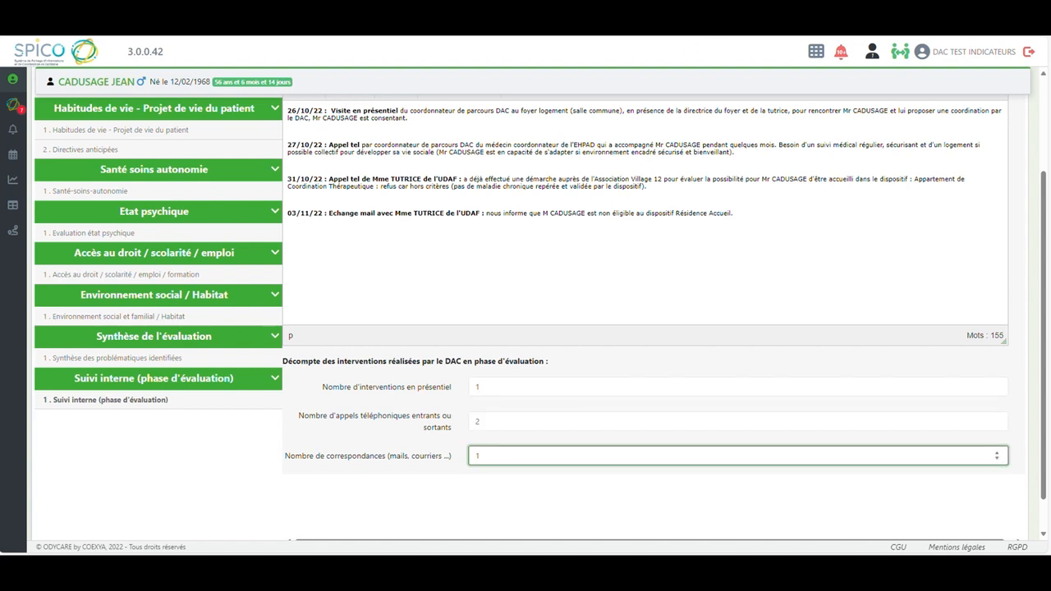
In Synthèse des problématiques identifiées, add [LIEU DE VIE ET HABITAT] and [PARCOURS DE SOINS] [ORGANISATION DU SUIVI] as Problématiques identifiées
scroll(241, 465, "up", 1)
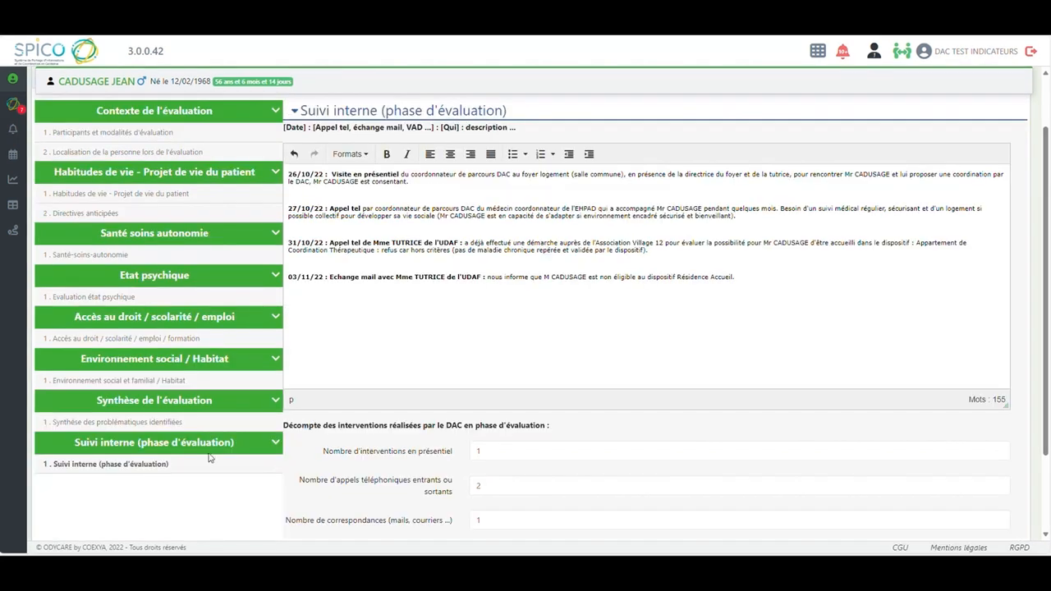
left_click(108, 423)
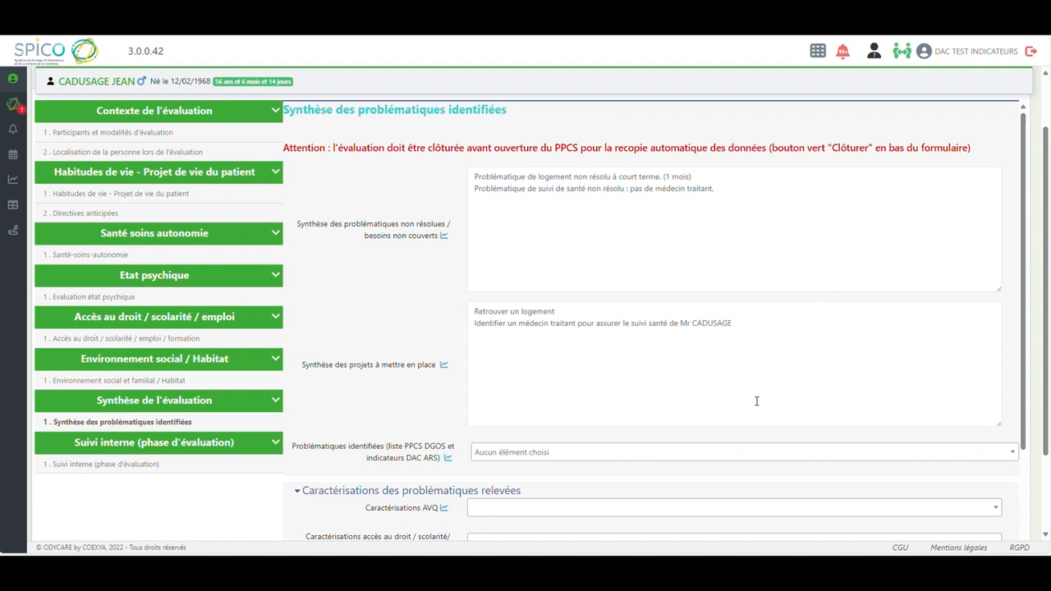
left_click_drag(1027, 390, 1029, 432)
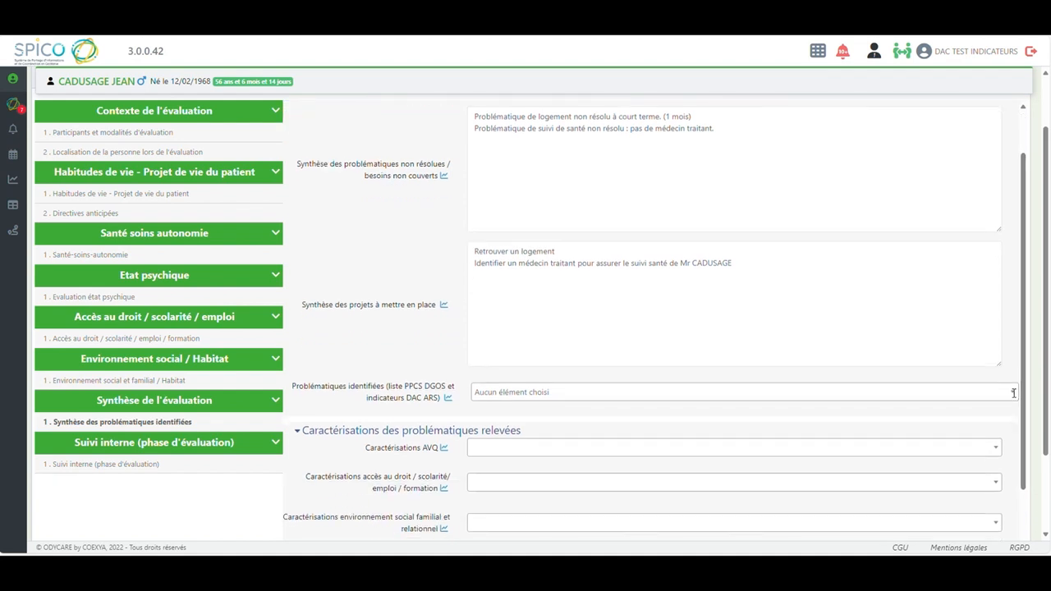
left_click(1013, 393)
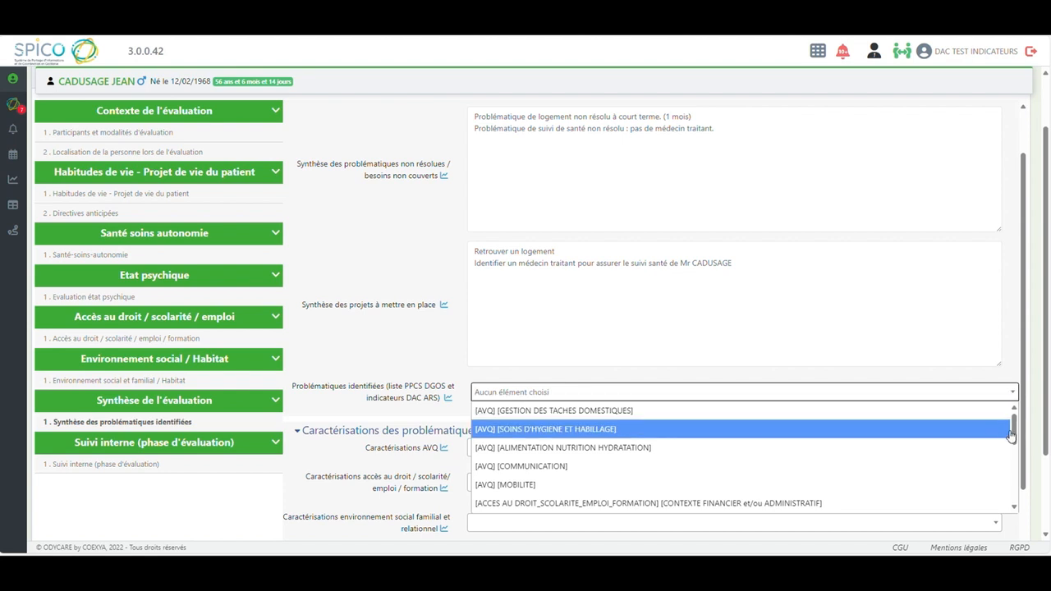
left_click_drag(1015, 427, 1016, 486)
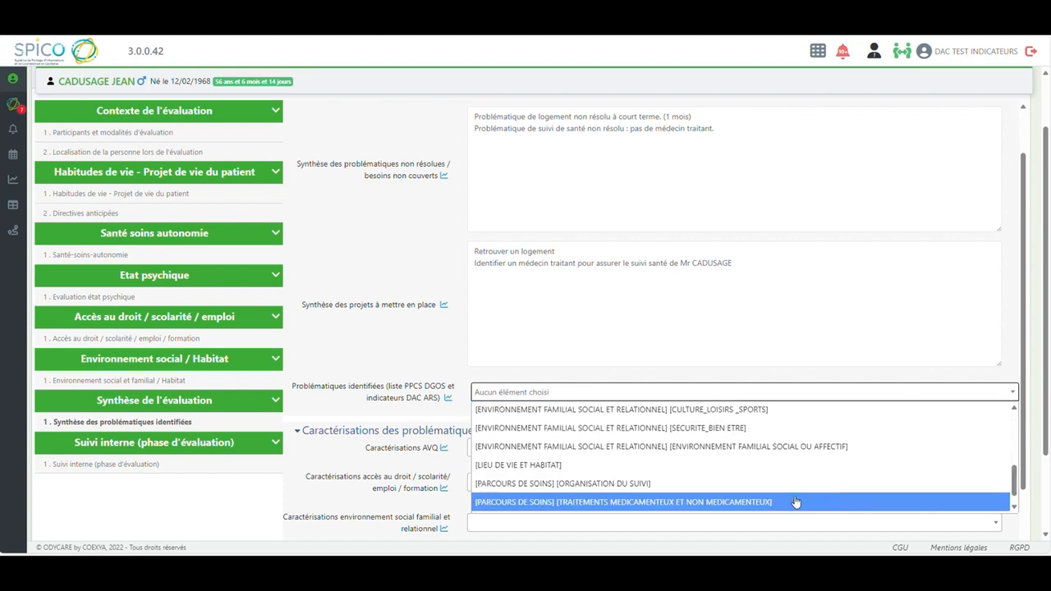
left_click(575, 468)
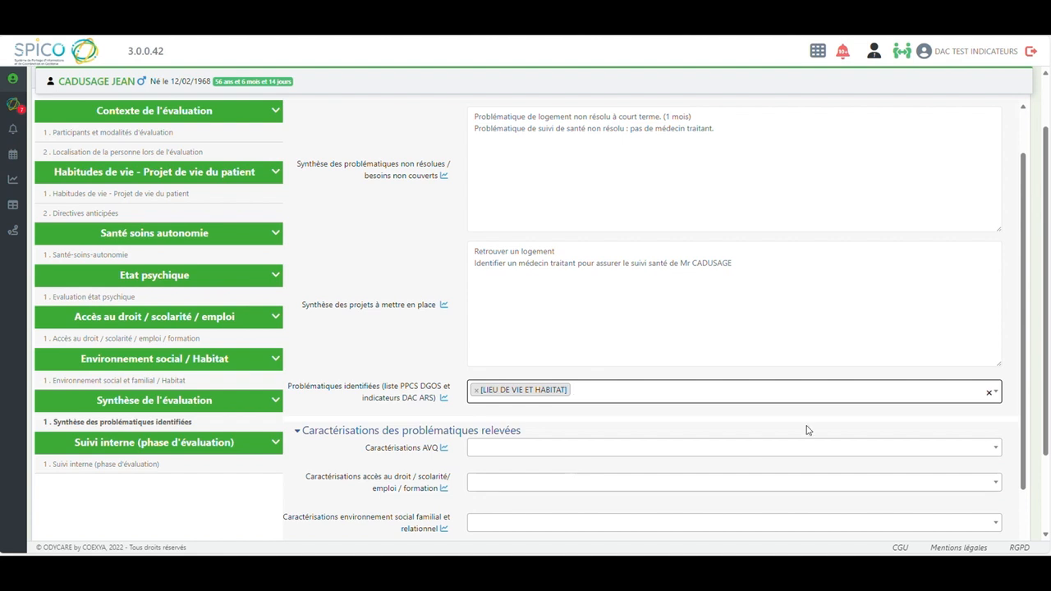
left_click(998, 393)
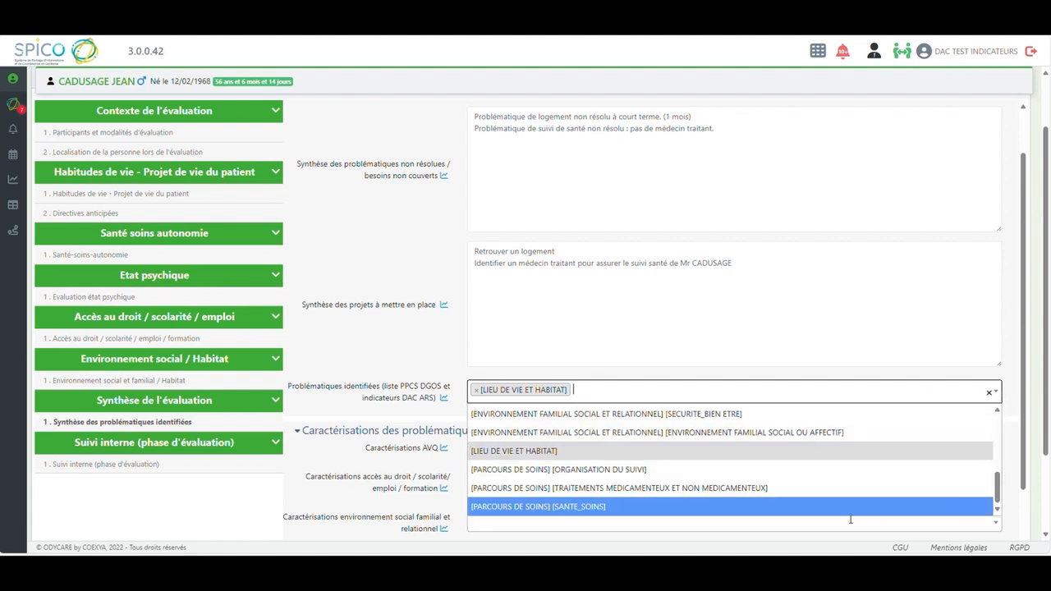
left_click(593, 472)
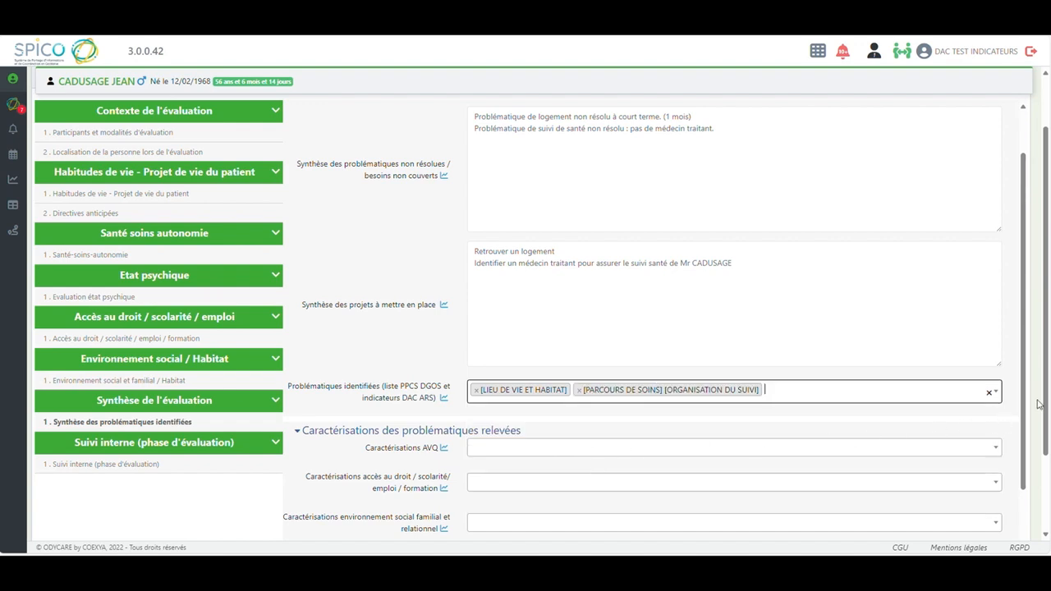
Characterise lieu de vie / habitat as Absence de logement, and parcours de soins as Absence de suivi and Absence de médecin traitant
left_click_drag(1025, 395, 1021, 466)
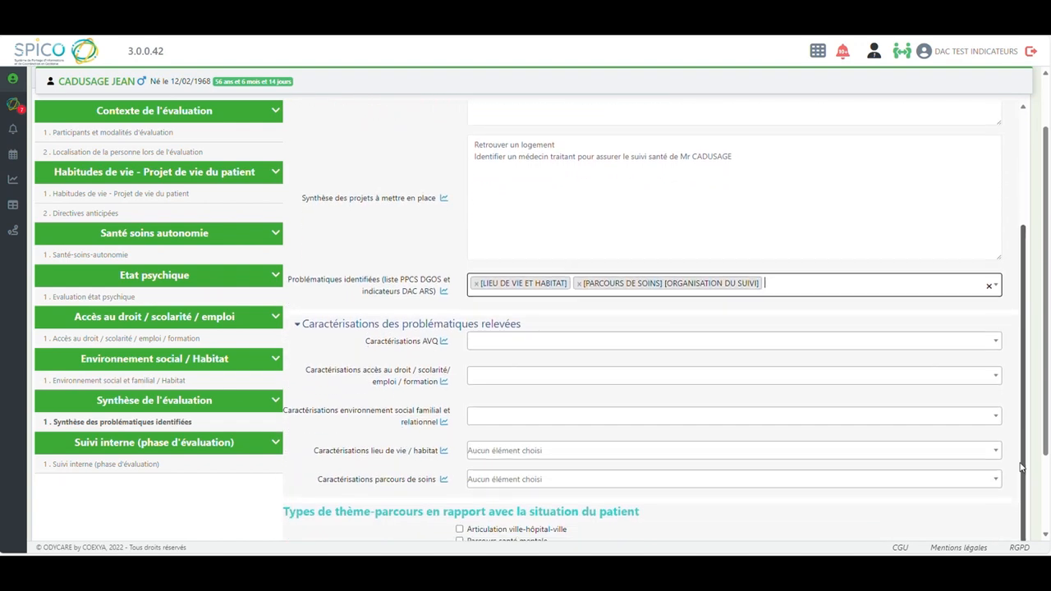
left_click(996, 450)
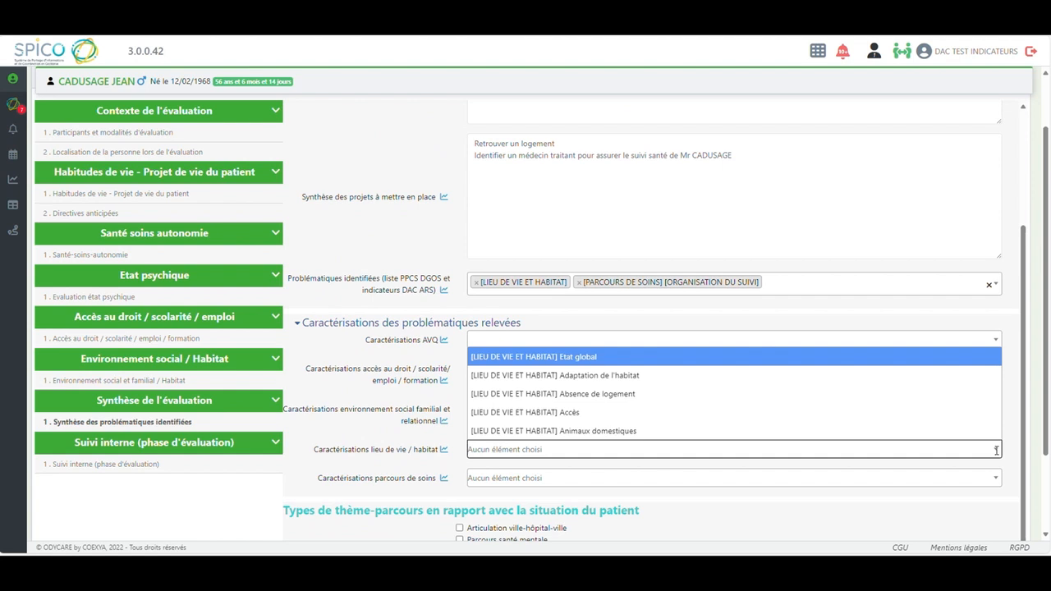
left_click(597, 396)
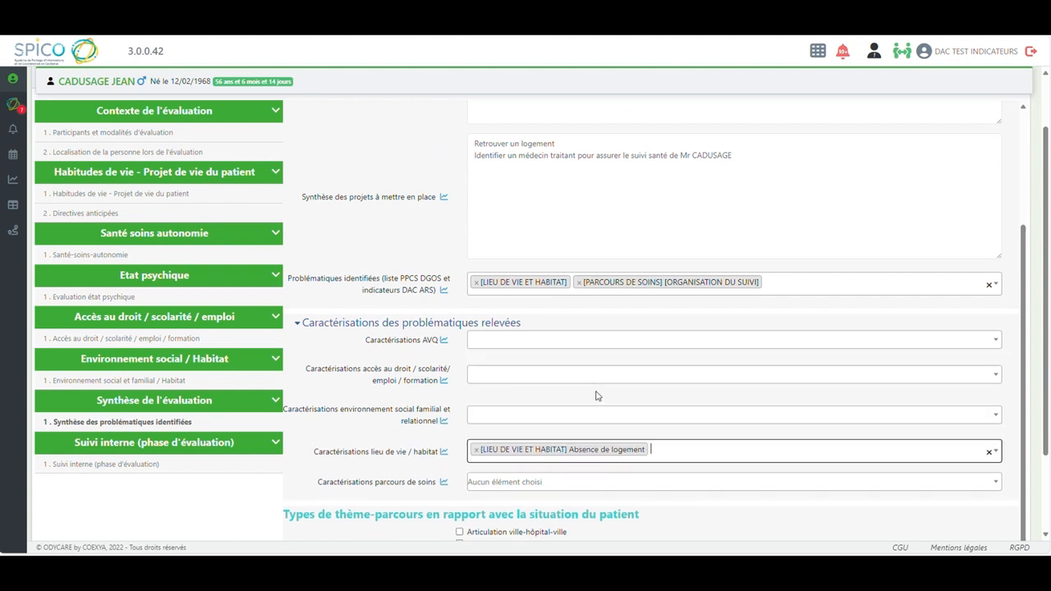
left_click(997, 484)
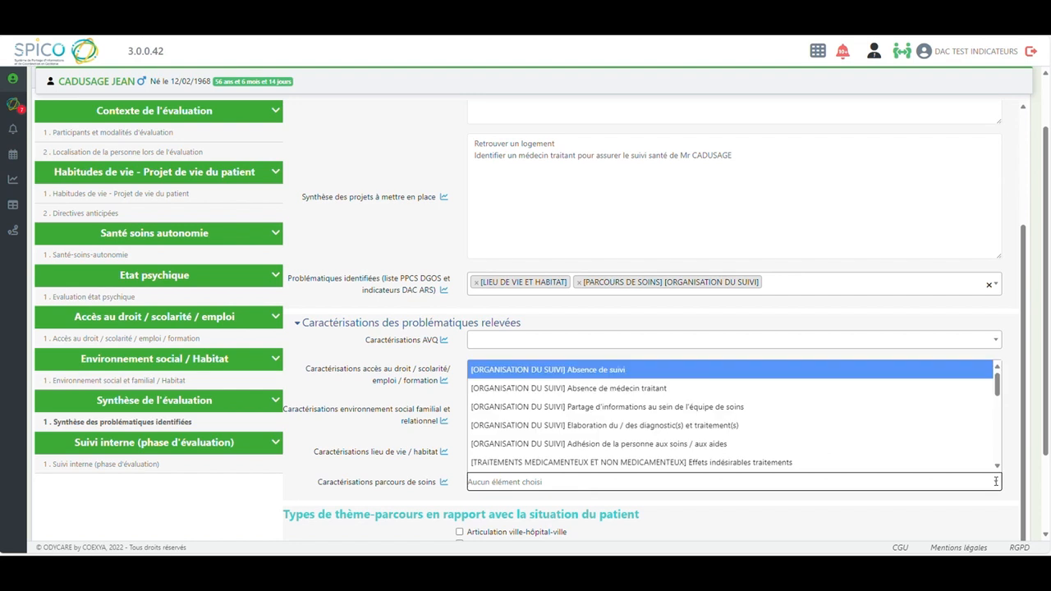
left_click(680, 375)
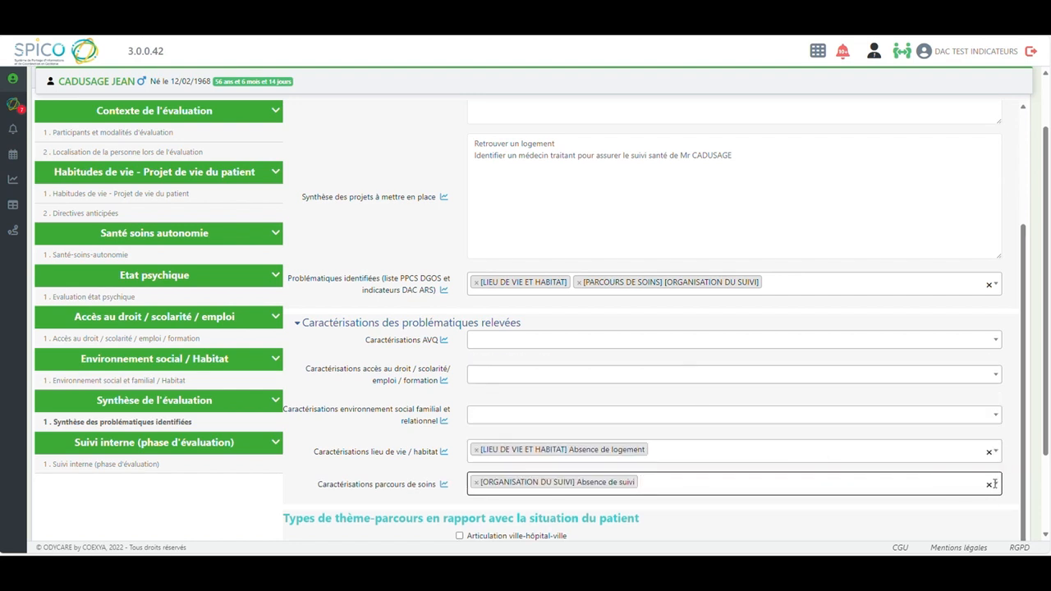
left_click(992, 483)
left_click(645, 389)
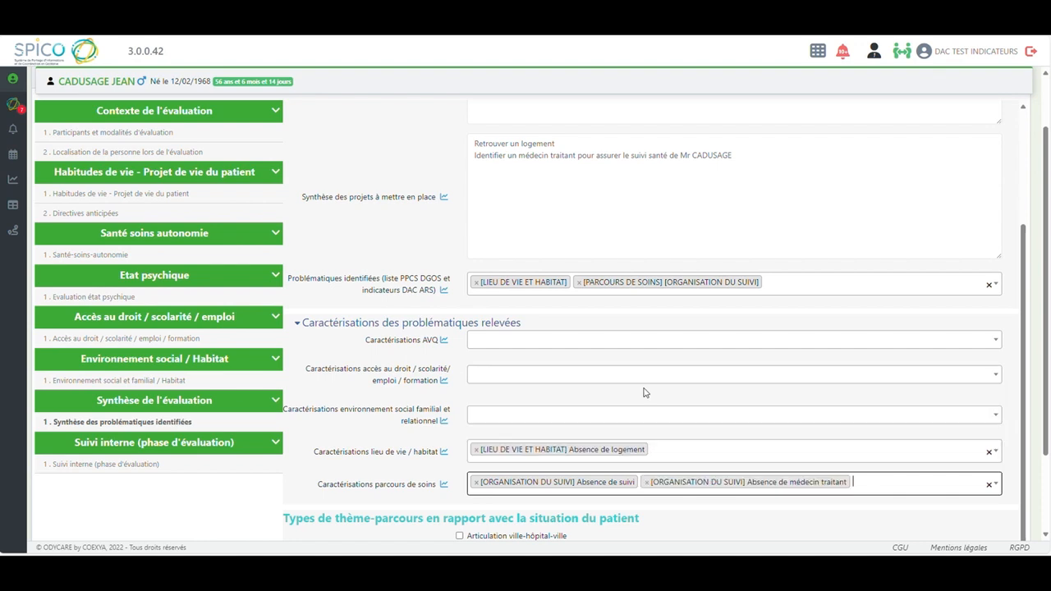
Under Types de thème-parcours, select Parcours santé mentale and Parcours précarité as the Parcours concerné(s)
left_click_drag(1043, 406, 1028, 502)
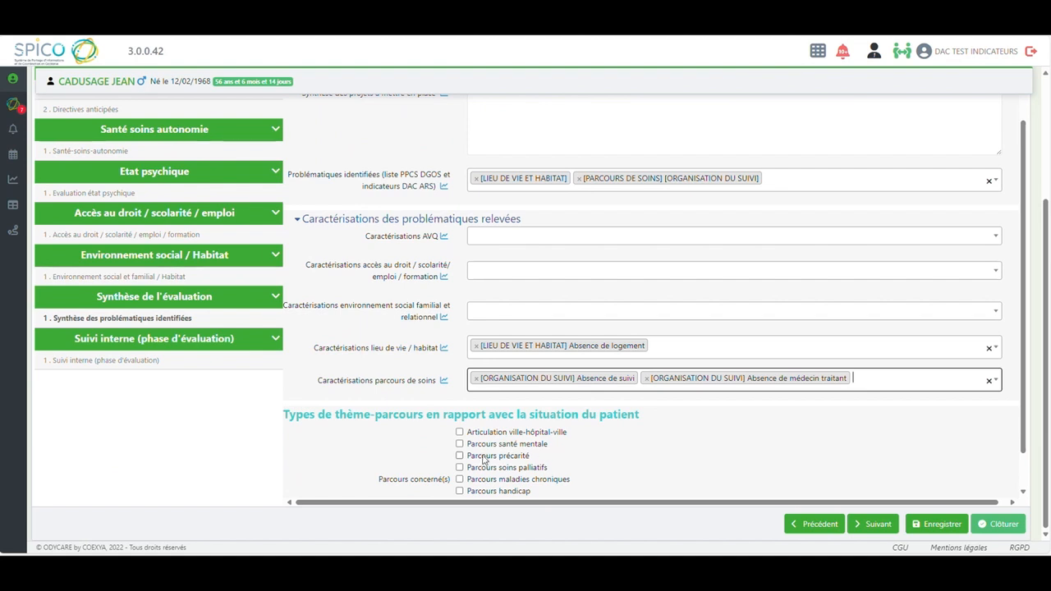
left_click(460, 444)
left_click(460, 456)
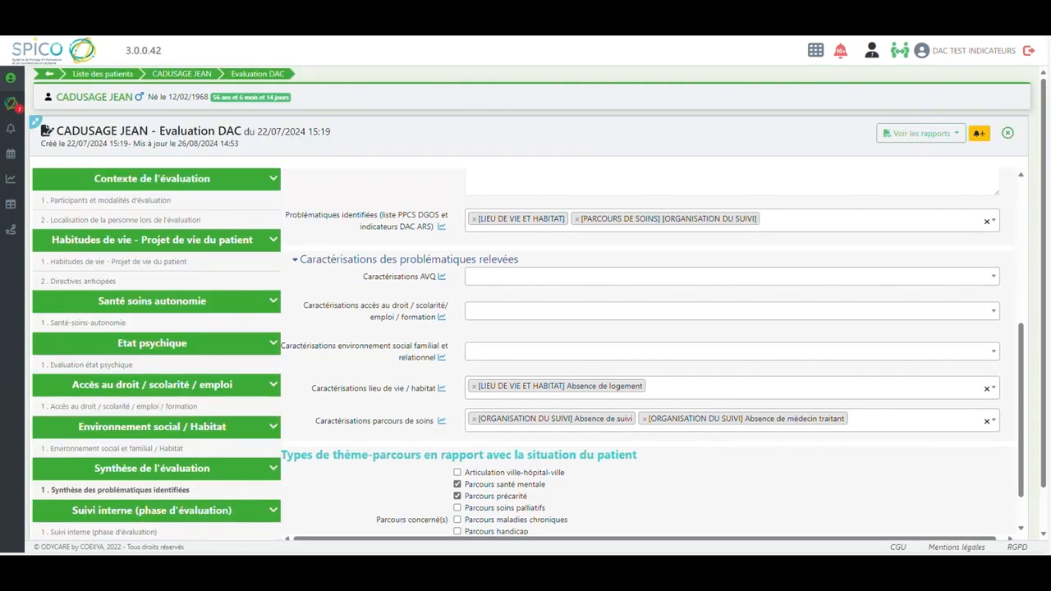
Save the Evaluation DAC questionnaire and close it permanently to further changes
left_click_drag(1045, 482, 1047, 539)
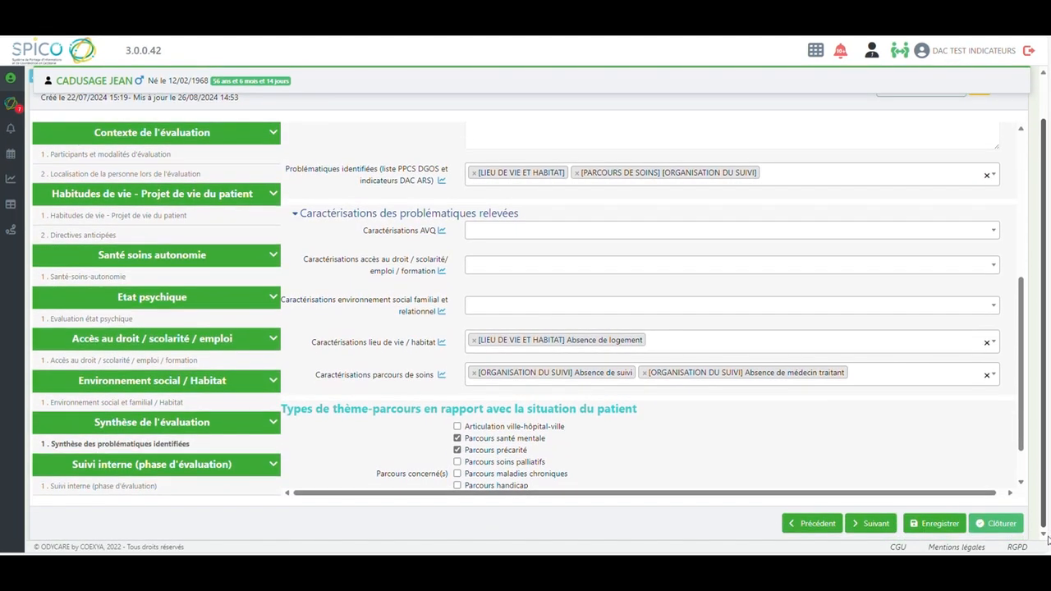
left_click(936, 532)
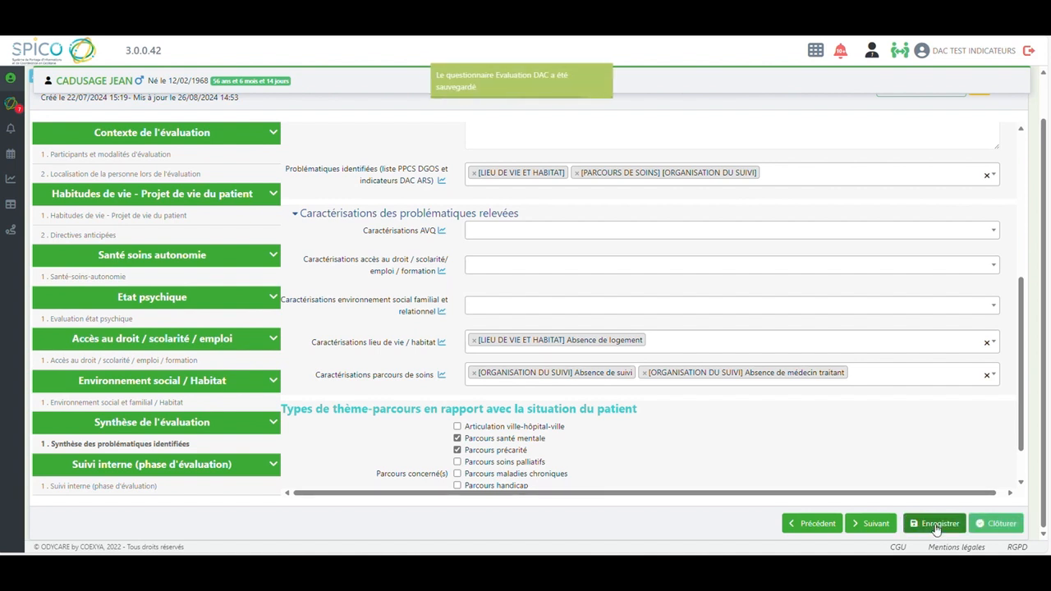
left_click(991, 523)
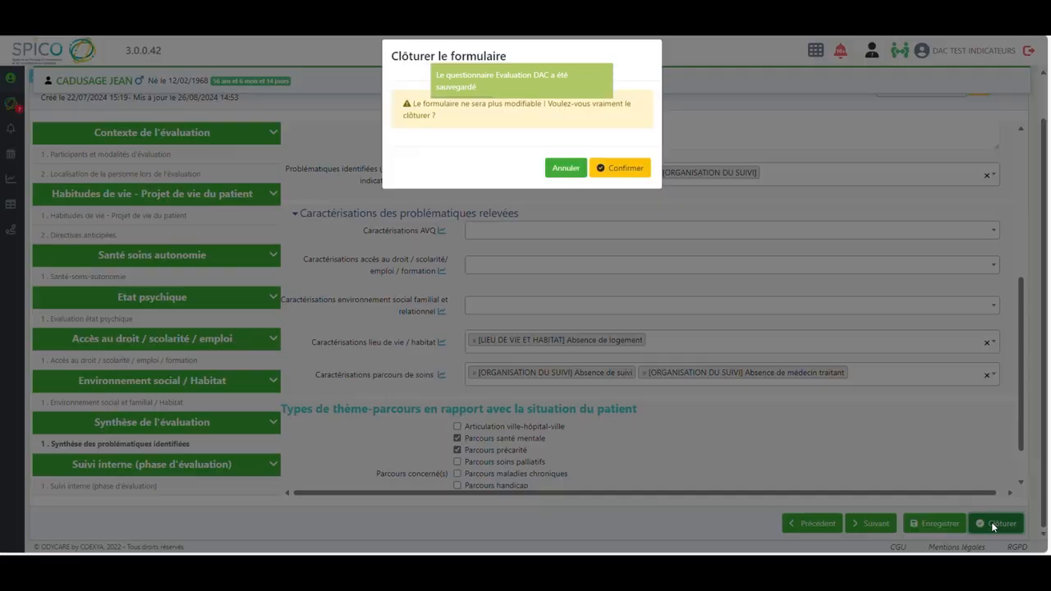
left_click(616, 166)
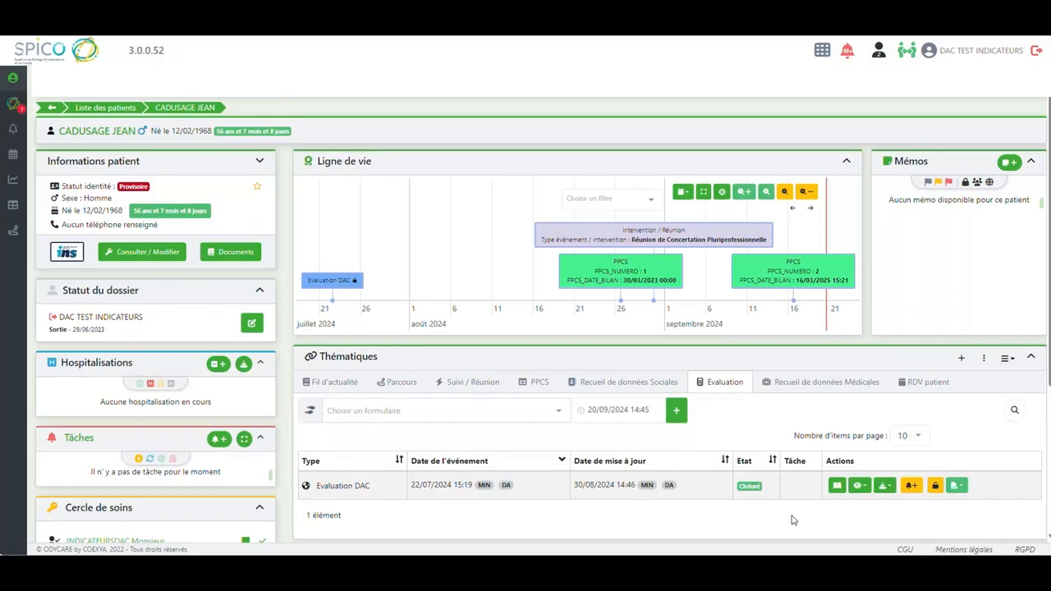
Consult the closed Evaluation DAC, generate its report Evaluation DAC synthèse pdf (complète), and export the report as a PDF
left_click(836, 486)
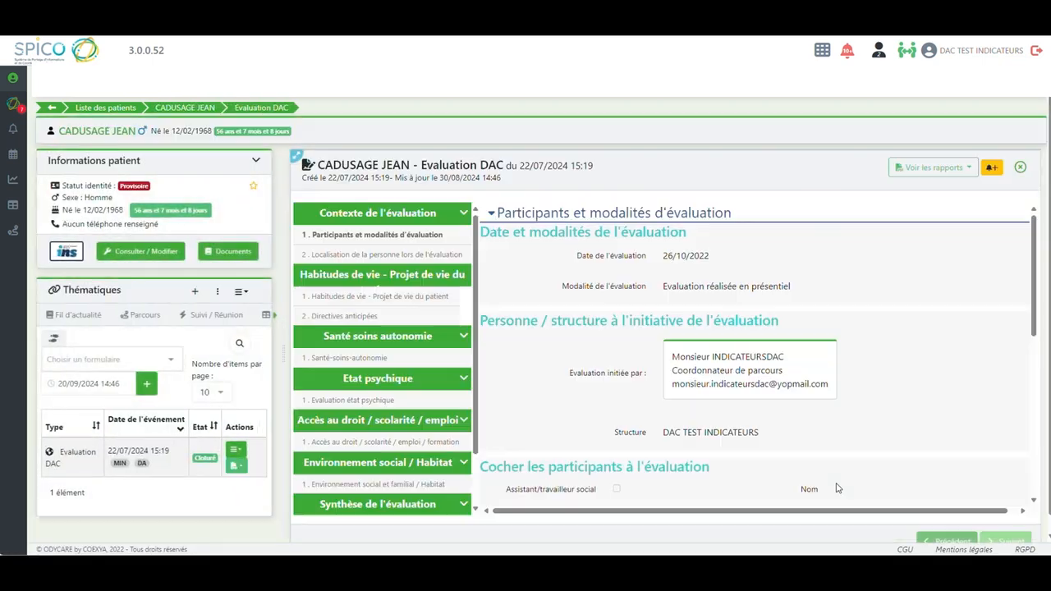
left_click(969, 170)
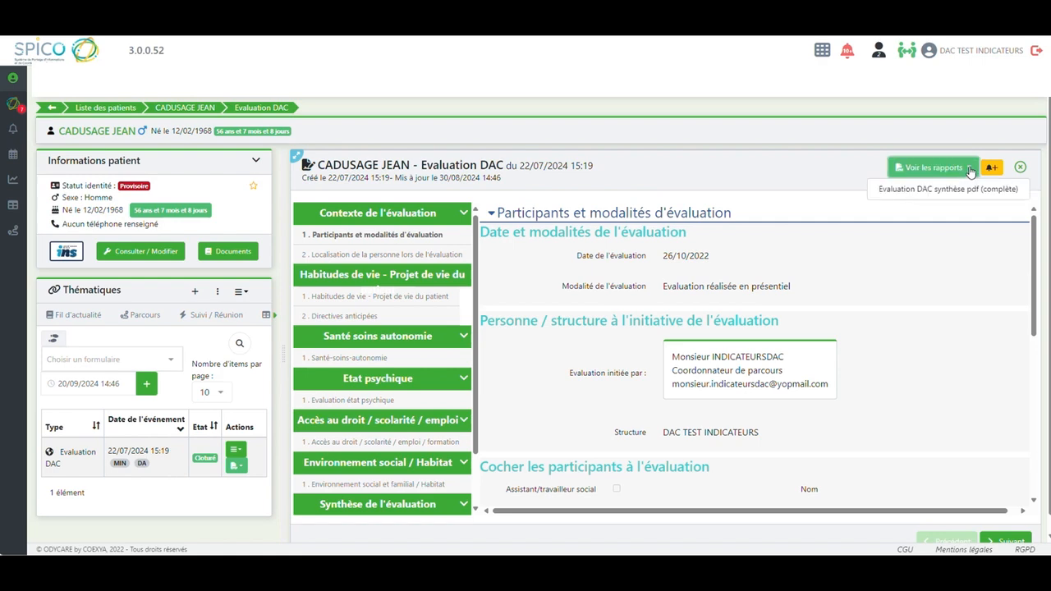
left_click(958, 190)
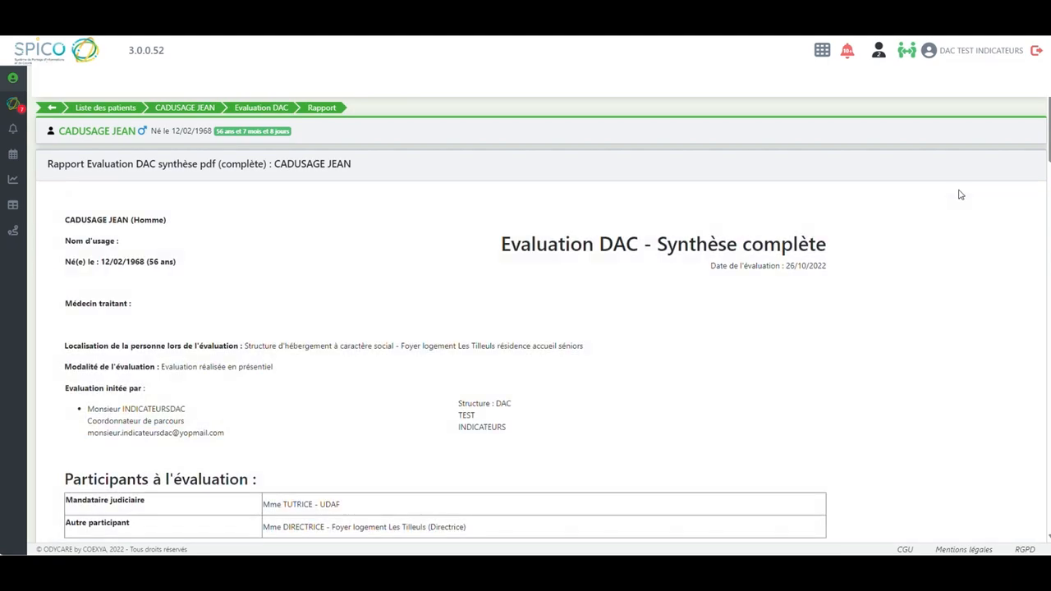
scroll(1048, 157, "down", 1)
left_click_drag(1049, 157, 1048, 518)
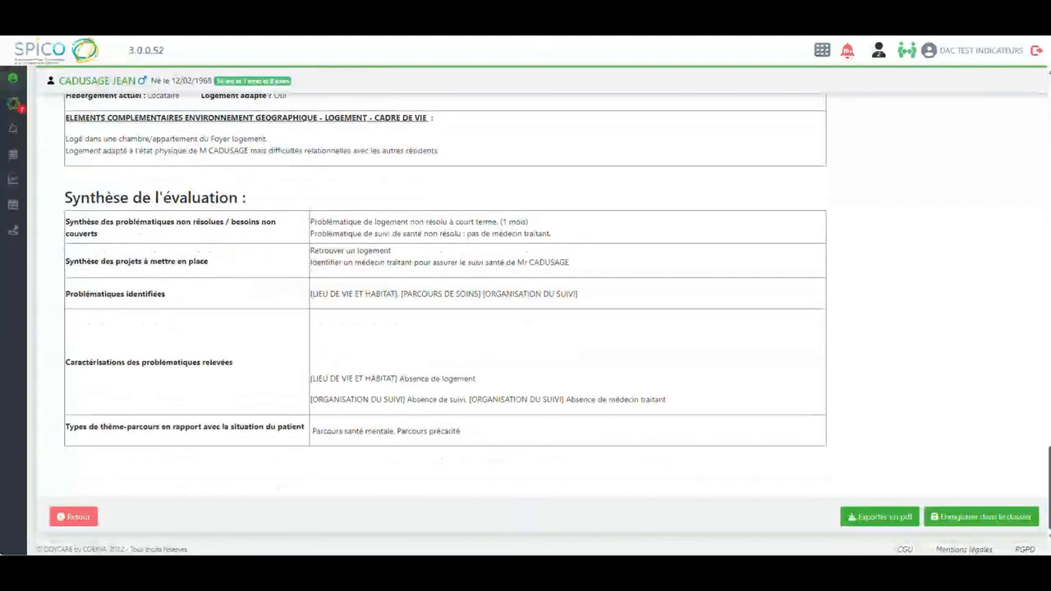
left_click(875, 523)
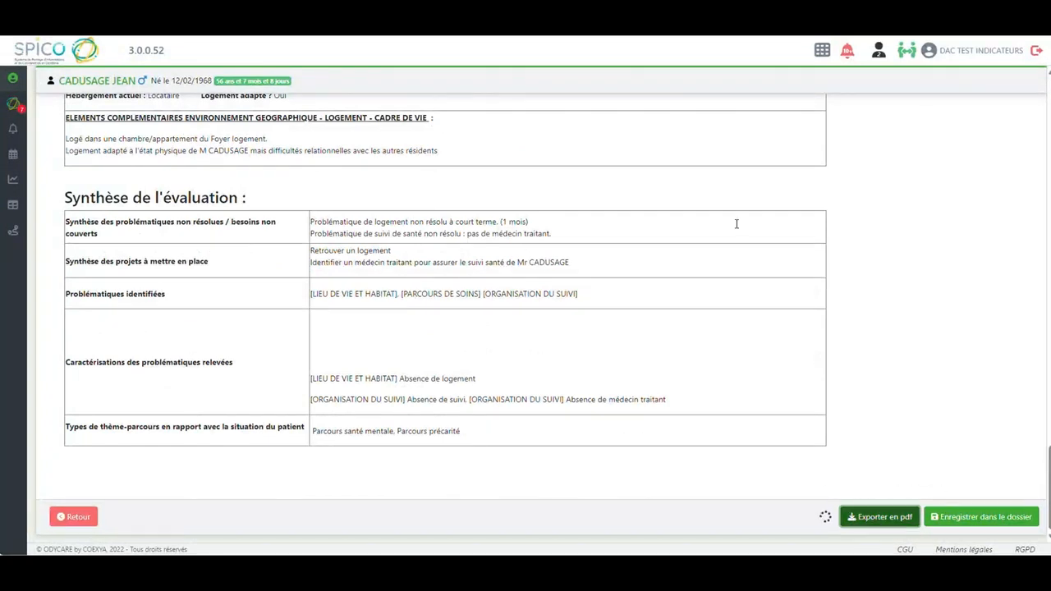
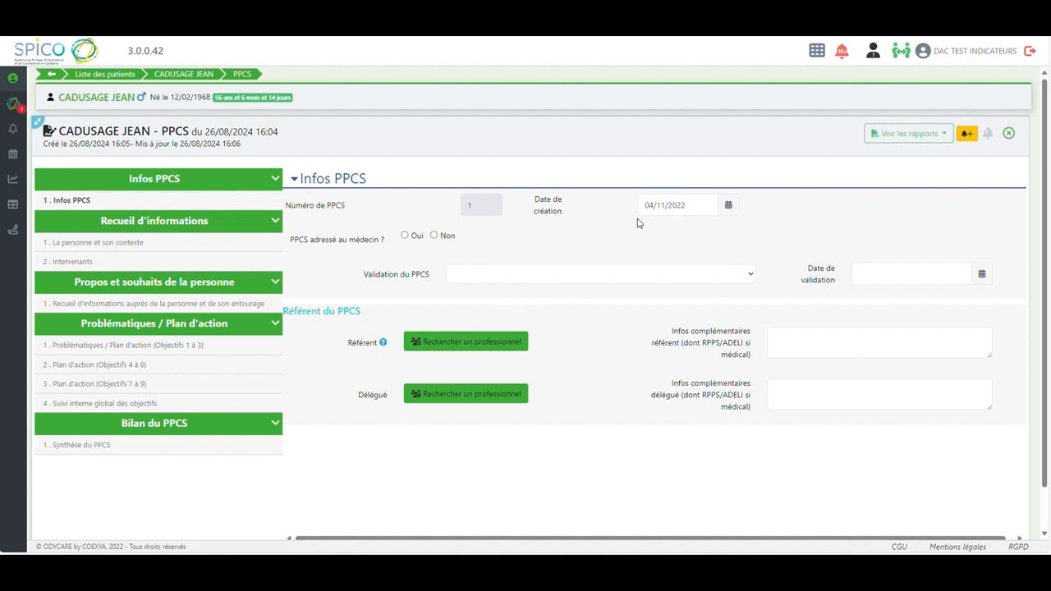
Mark the PPCS as not addressed to the doctor and set its validation to Validation forcée par le DAC (urgence, absence de MT de la personne...)
left_click(434, 237)
left_click(747, 277)
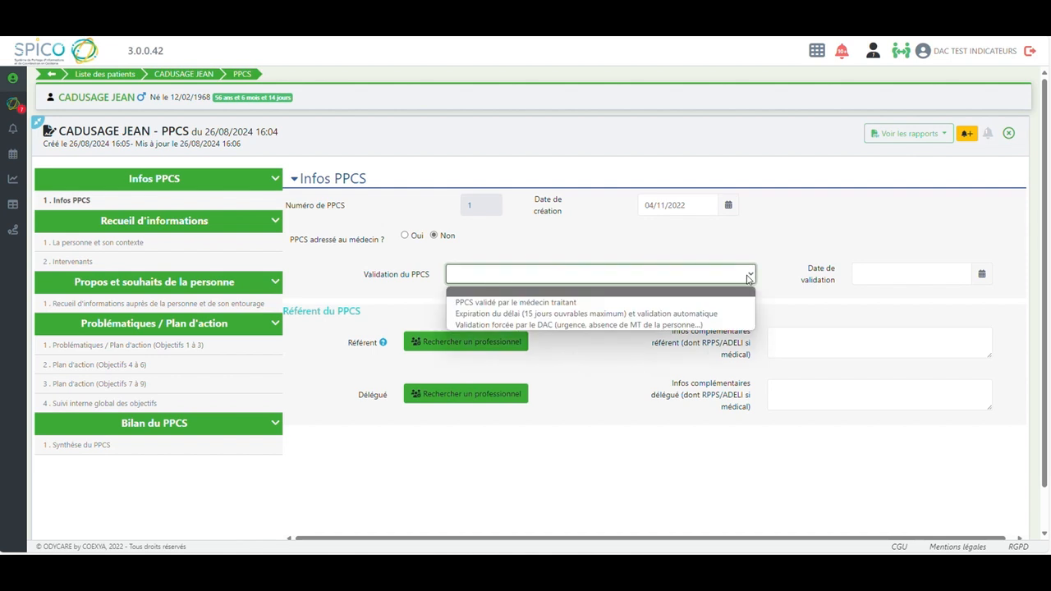
left_click(698, 325)
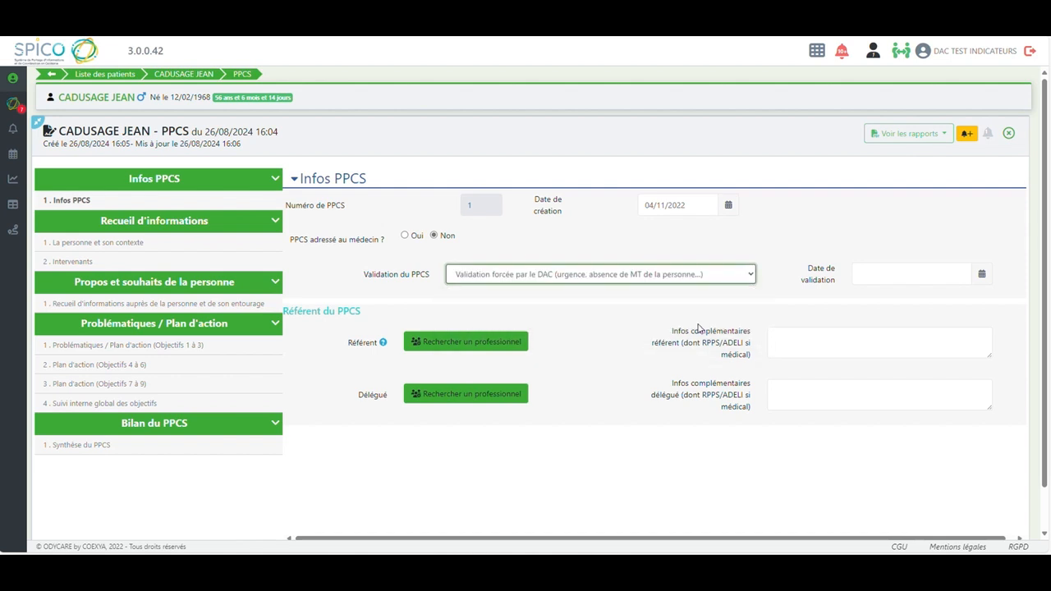
Set the PPCS validation date to 04/11/2022 and assign the Coordonnateur de parcours as its Référent
left_click(867, 275)
type("0")
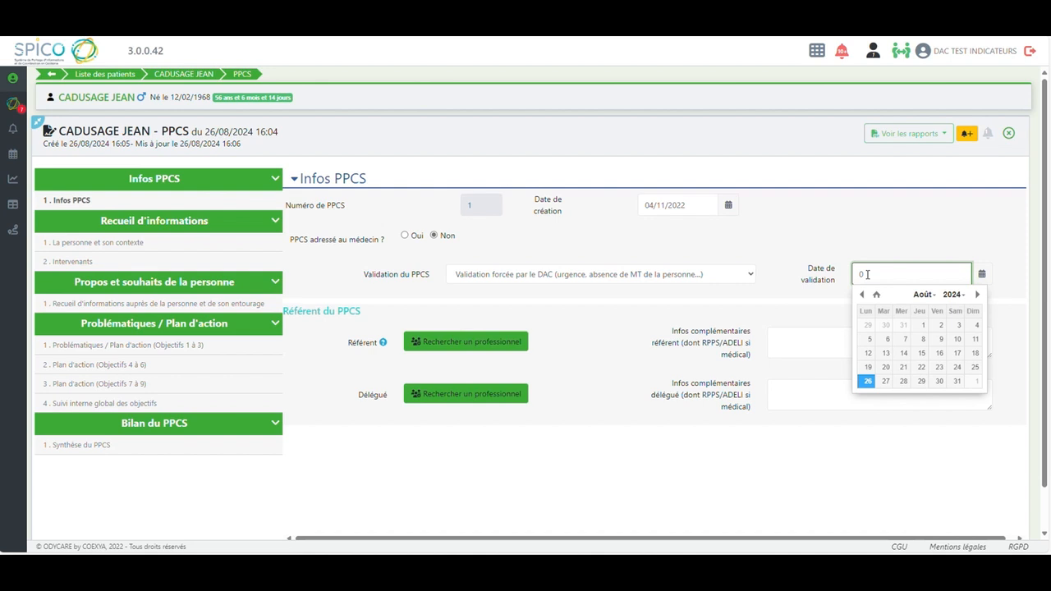
type("4/11/2022")
left_click(812, 287)
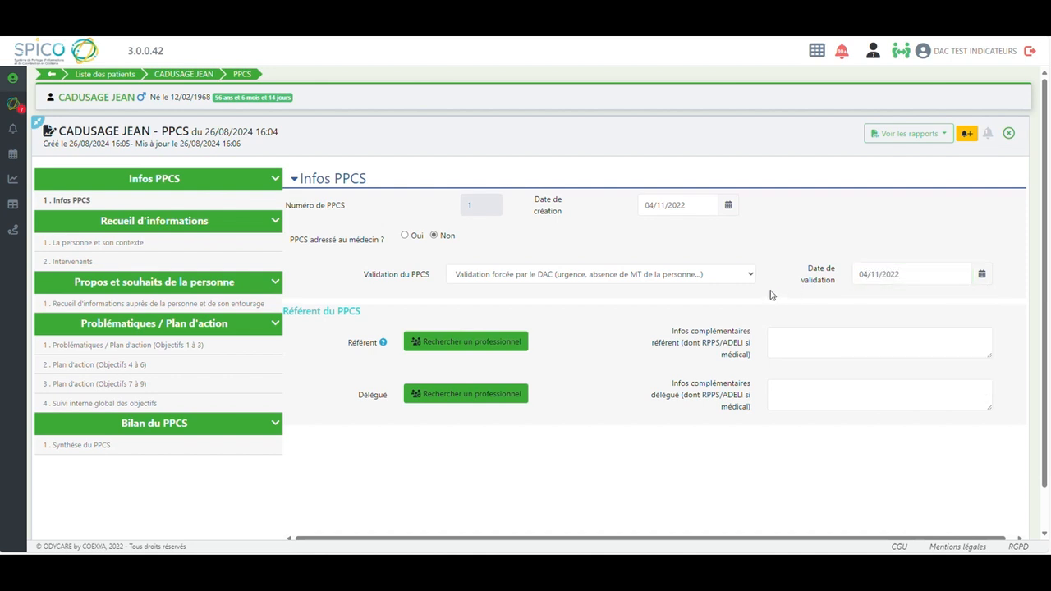
left_click(468, 344)
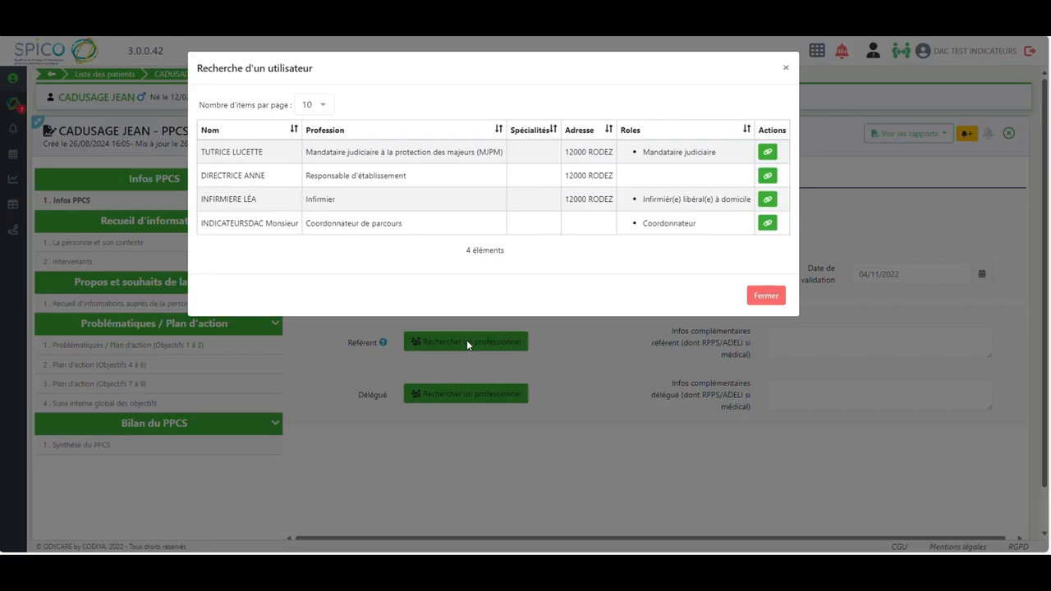
left_click(768, 223)
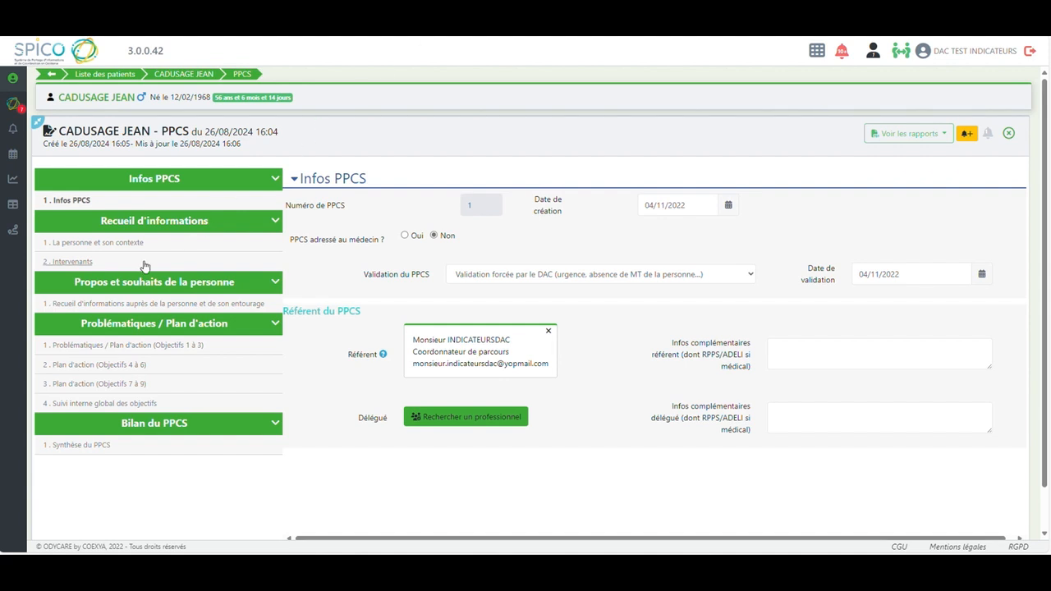
In La personne et son contexte, record Non-opposition de la personne and answer Oui to Information des traitements réalisés
left_click(104, 245)
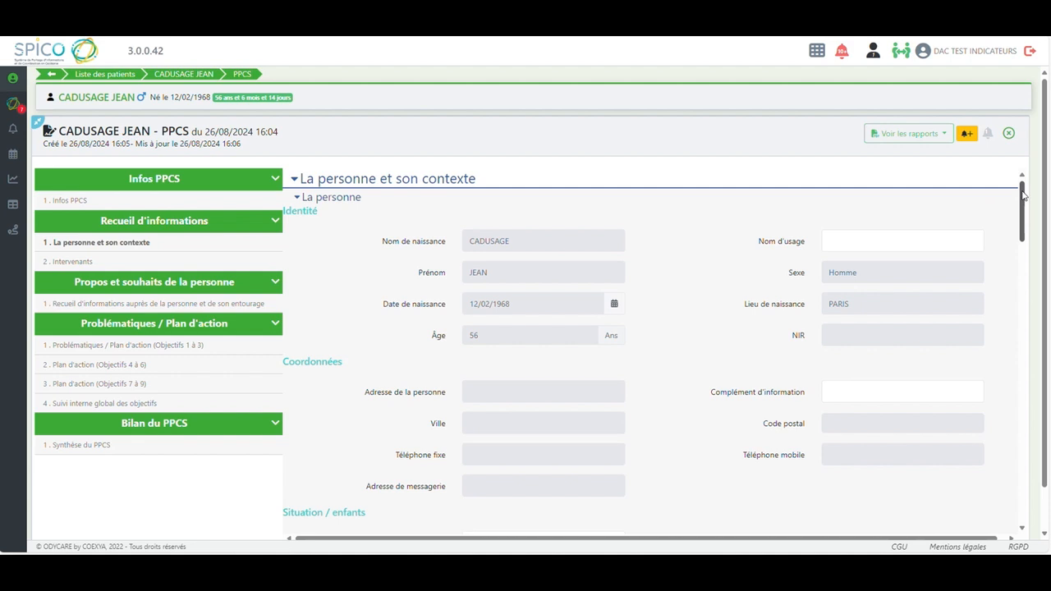
left_click_drag(1023, 194, 1020, 487)
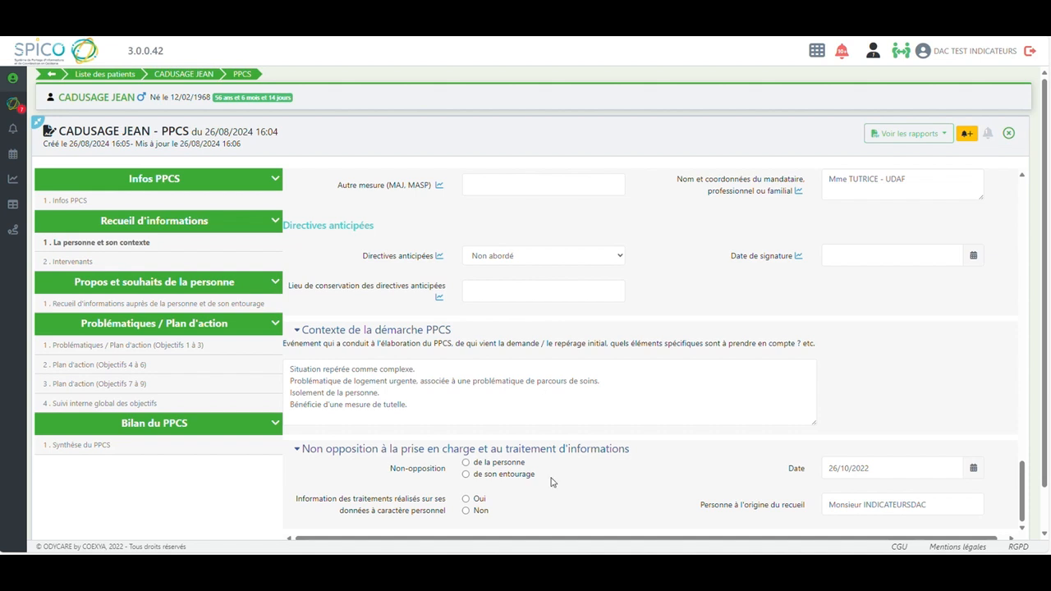
left_click(466, 463)
left_click(466, 500)
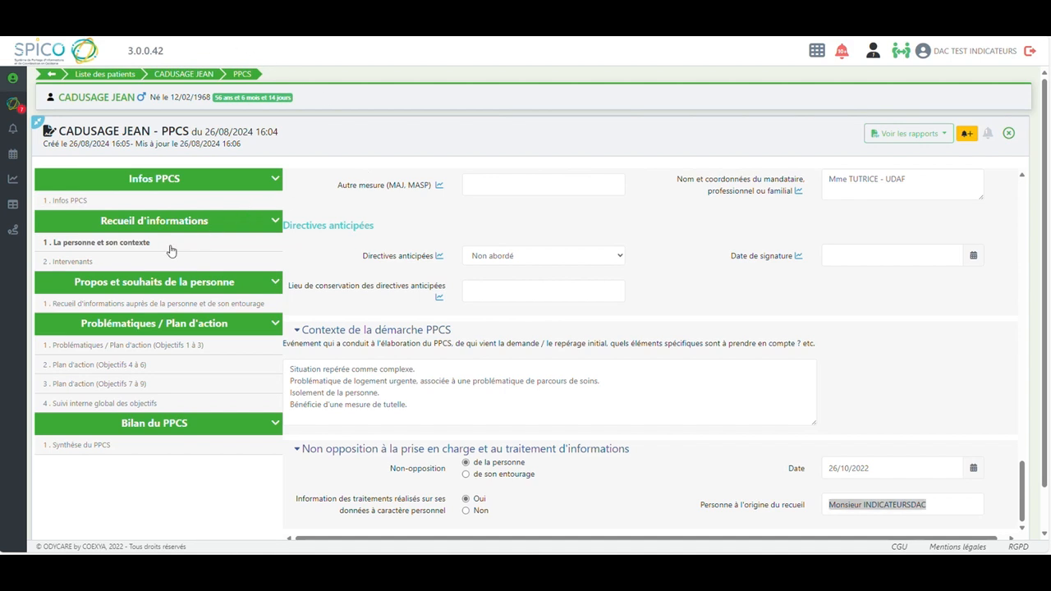
Add the Coordonnateur de parcours as first intervenant of the cercle de soins, with organisme DAC and role Coordonnateur de parcours
left_click(75, 261)
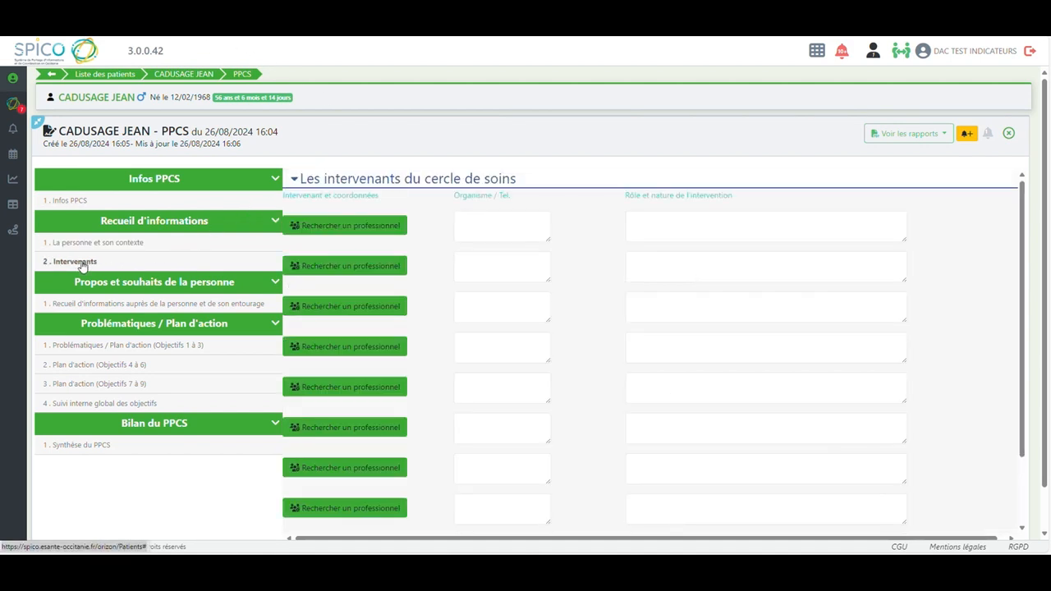
left_click(345, 227)
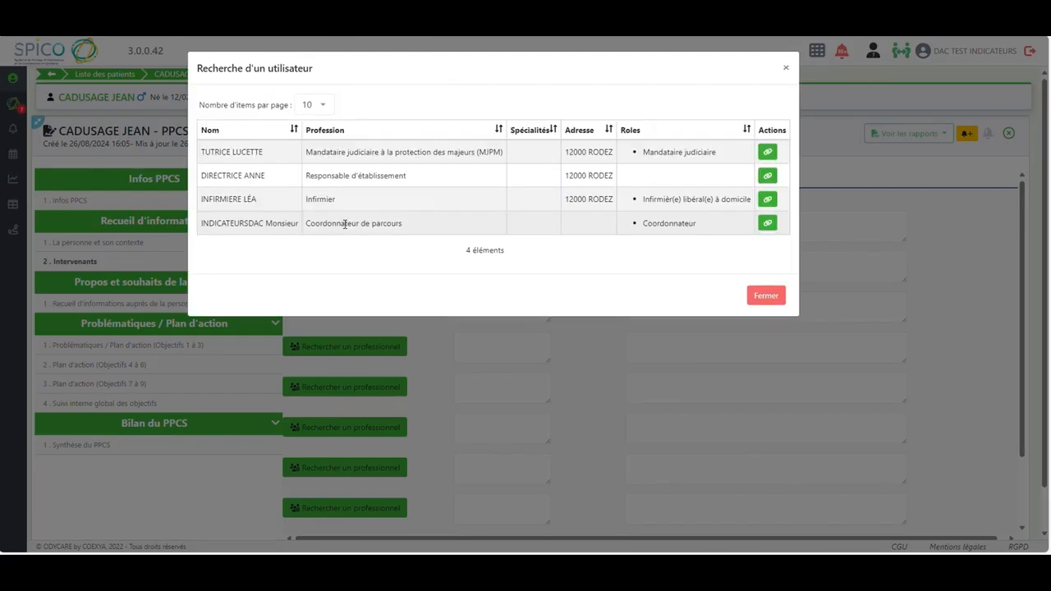
left_click(767, 223)
left_click(523, 245)
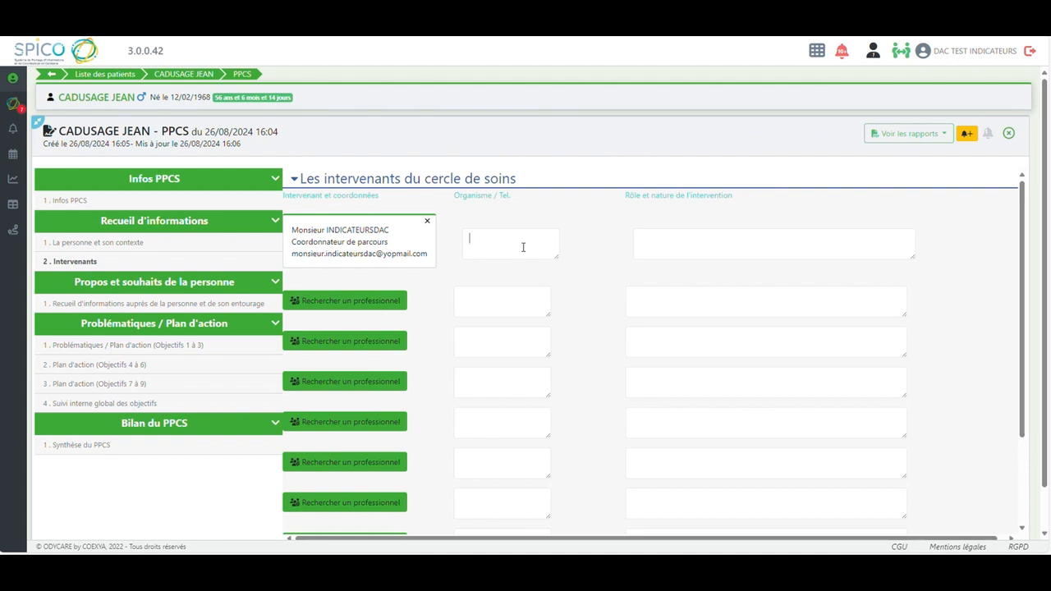
type("DAC")
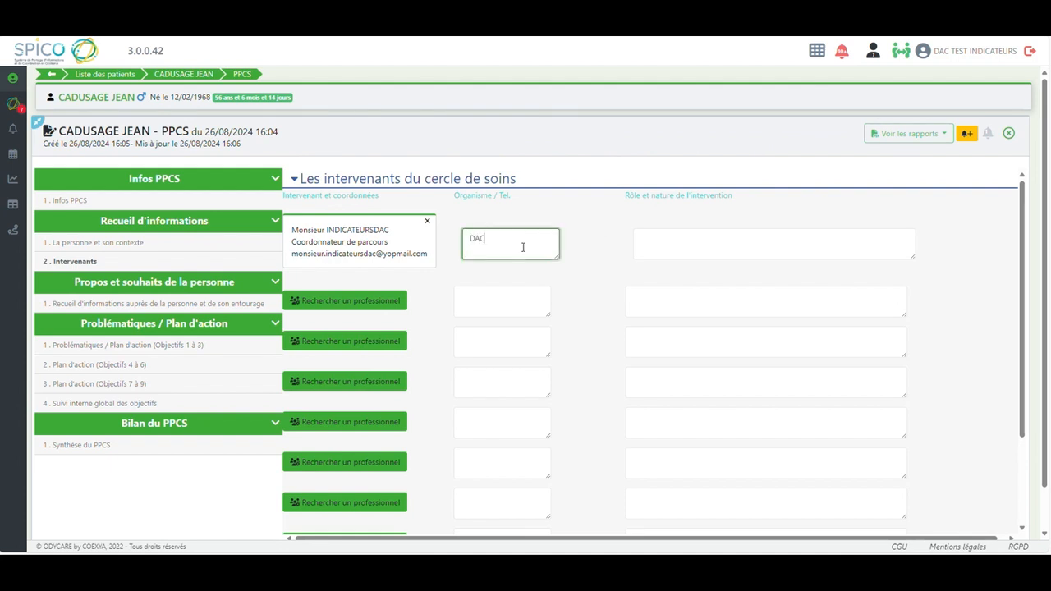
left_click(670, 238)
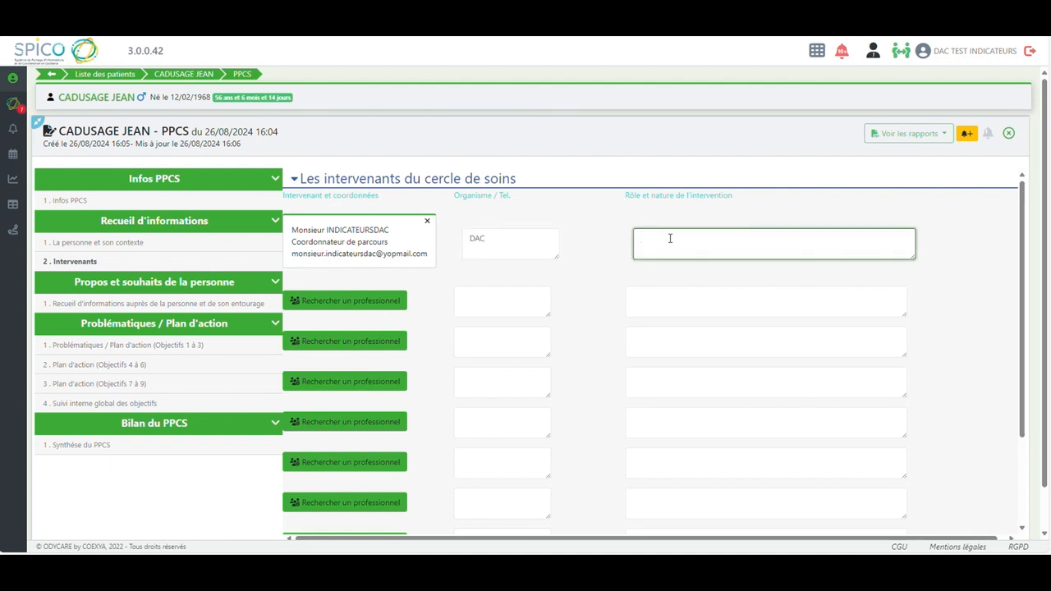
type("Coordonnateur de parcours")
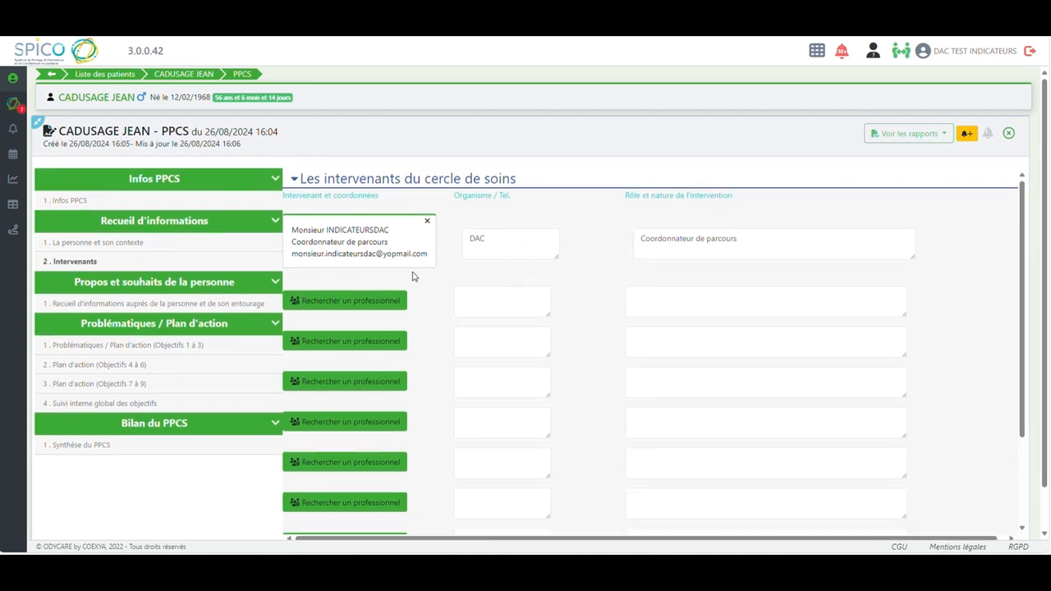
Add the Mandataire judiciaire as second intervenant, with organisme UDAF and role tutrice
left_click(362, 301)
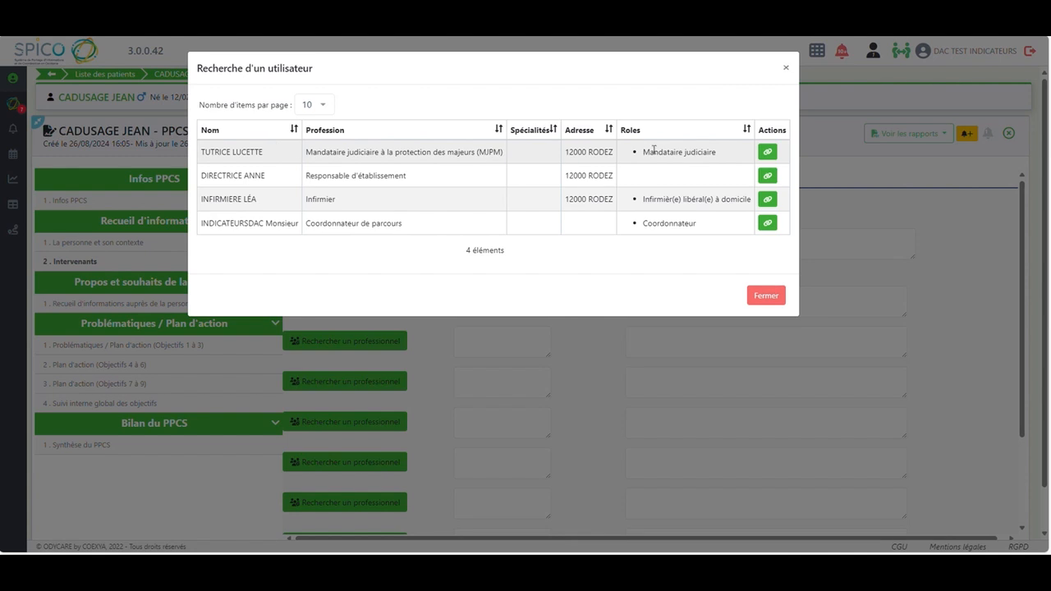
left_click(767, 152)
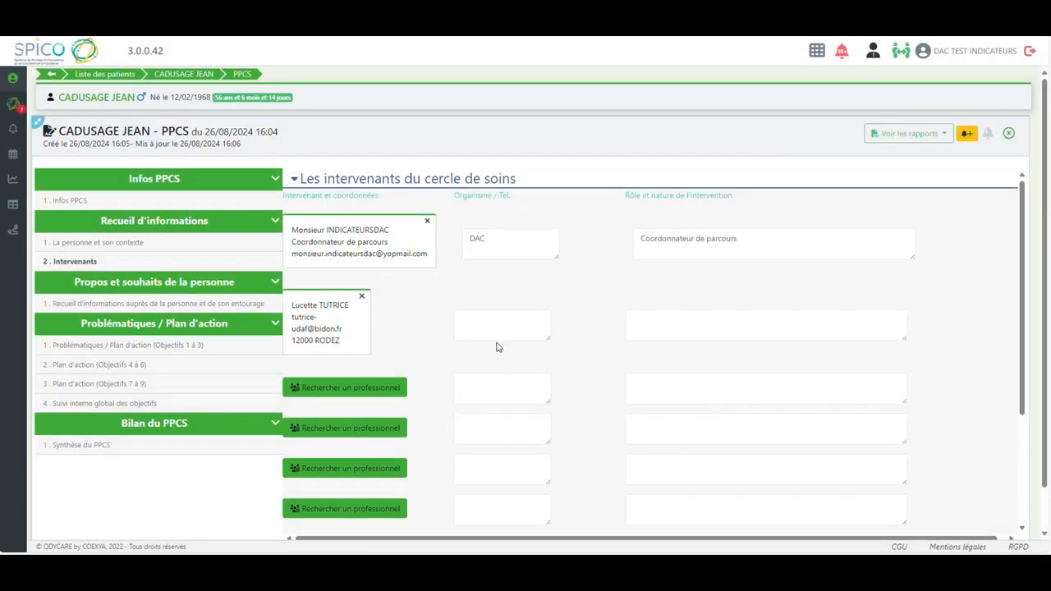
left_click(480, 319)
type("UDAF")
left_click(654, 323)
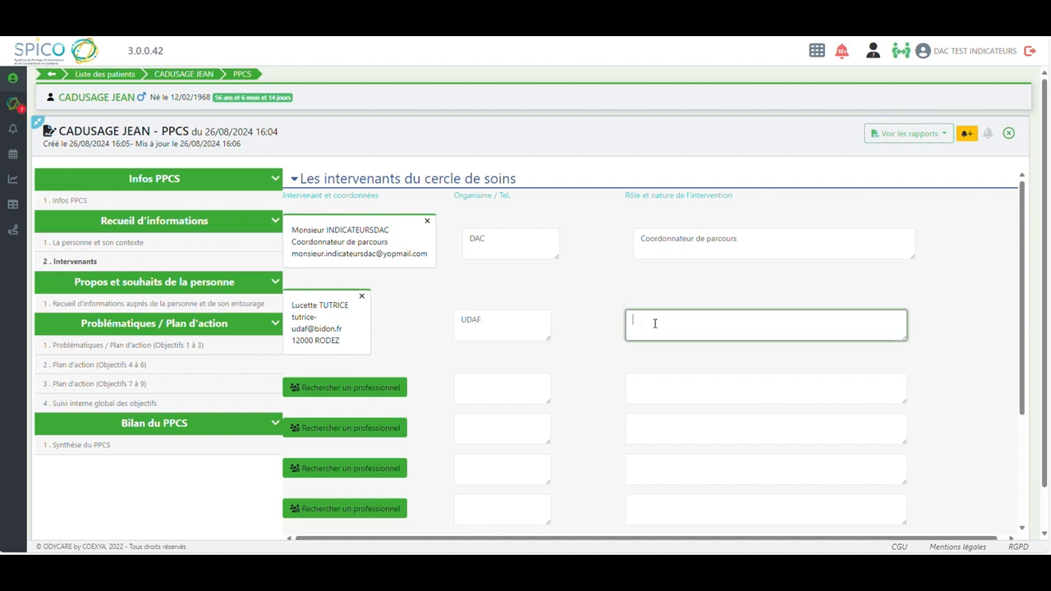
type("tutrice")
left_click(496, 29)
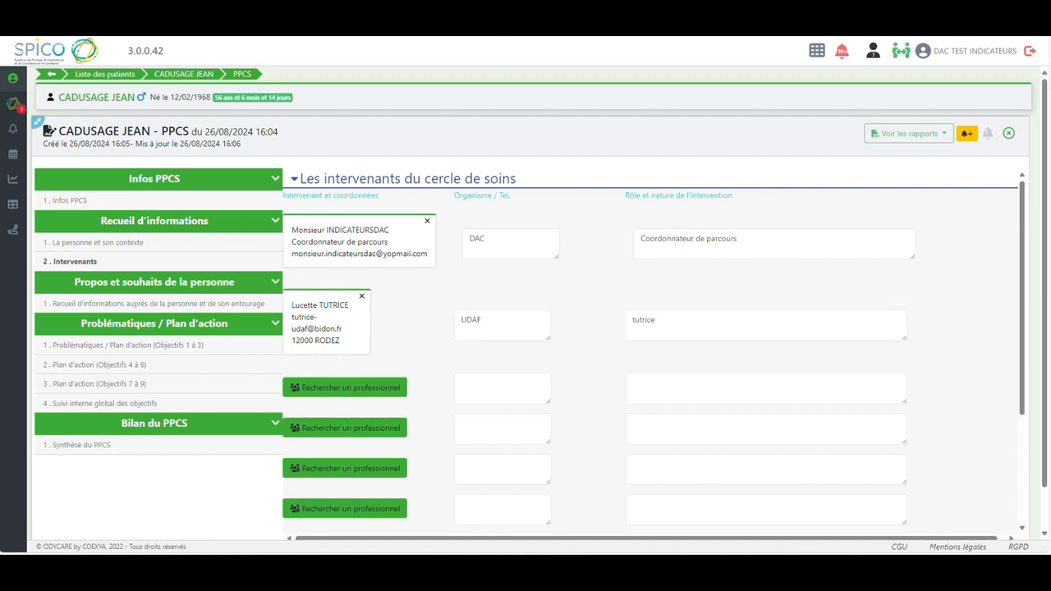
Add the Responsable d'établissement as third intervenant, with organisme Les Tilleuls and role Directrice Foyer Logement
left_click(371, 394)
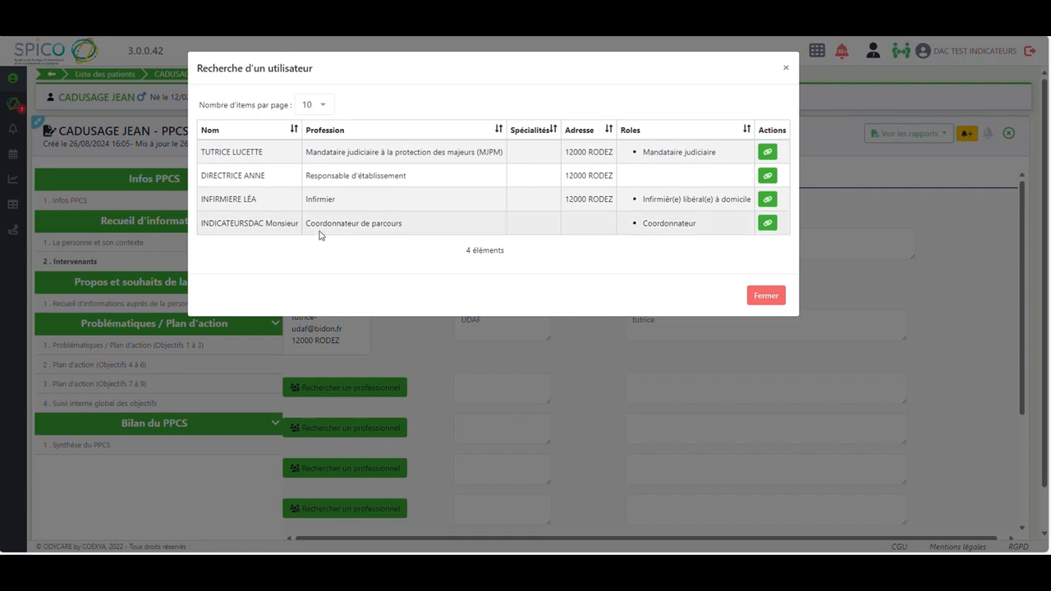
left_click(767, 176)
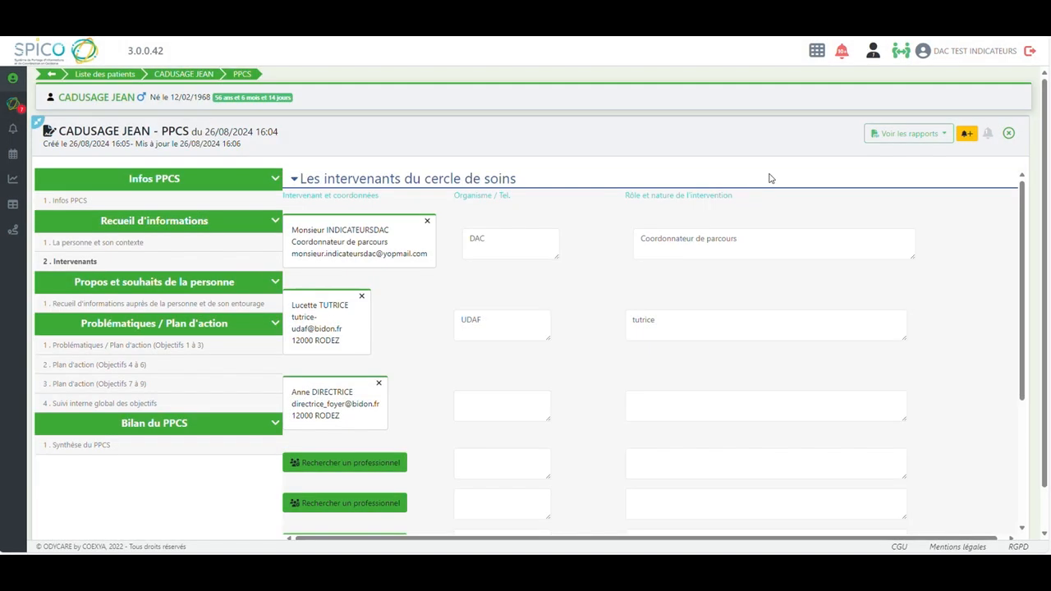
left_click(475, 403)
type("Les T")
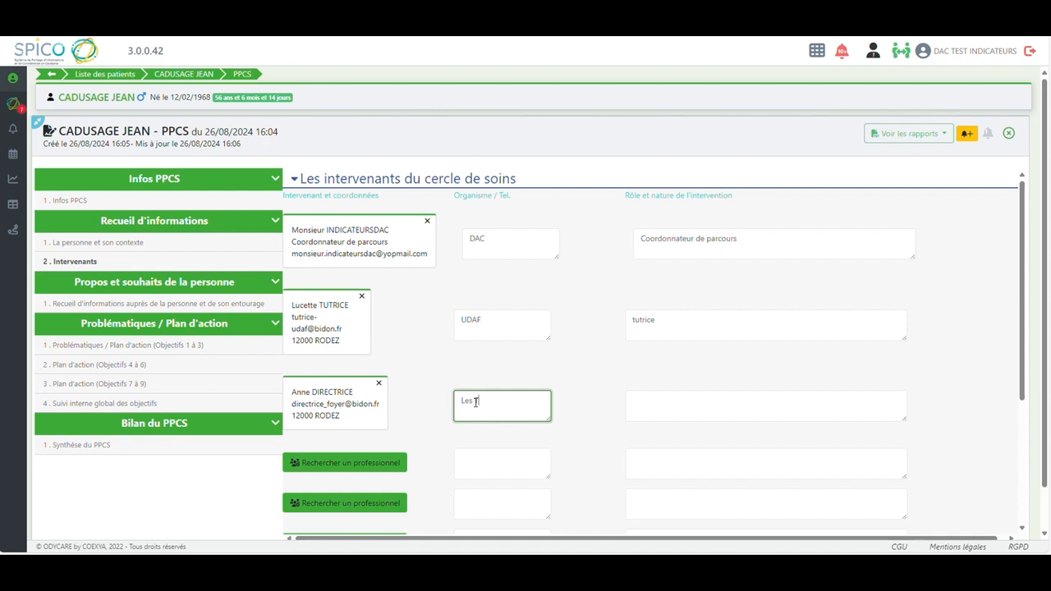
type("illeuls")
left_click(641, 408)
type("Directrice Foyer Logement")
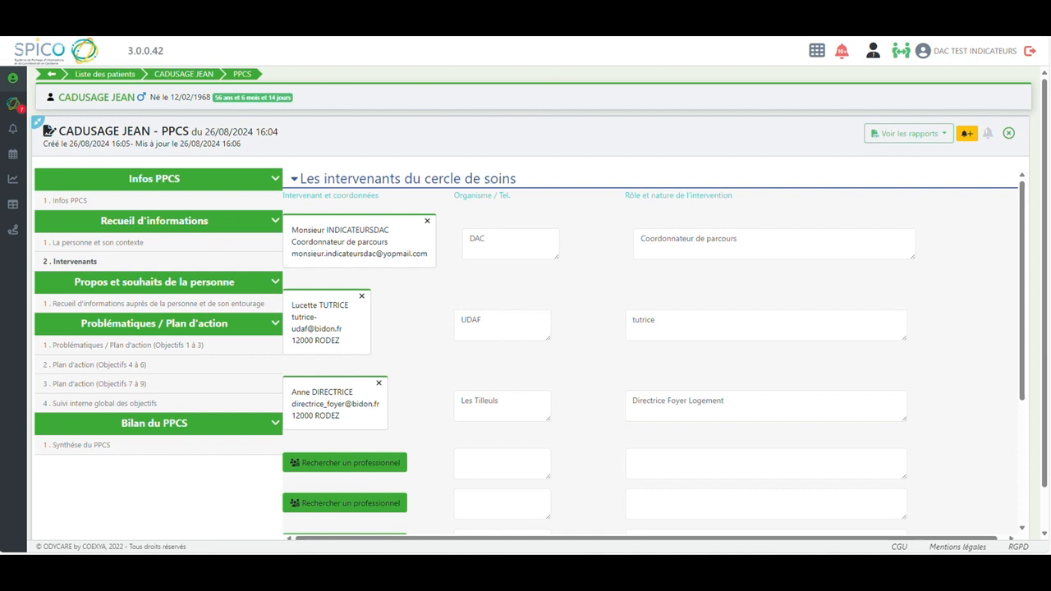
Add the Infirmier as fourth intervenant, with organisme Cabinet IDEL and role IDEL
left_click(314, 459)
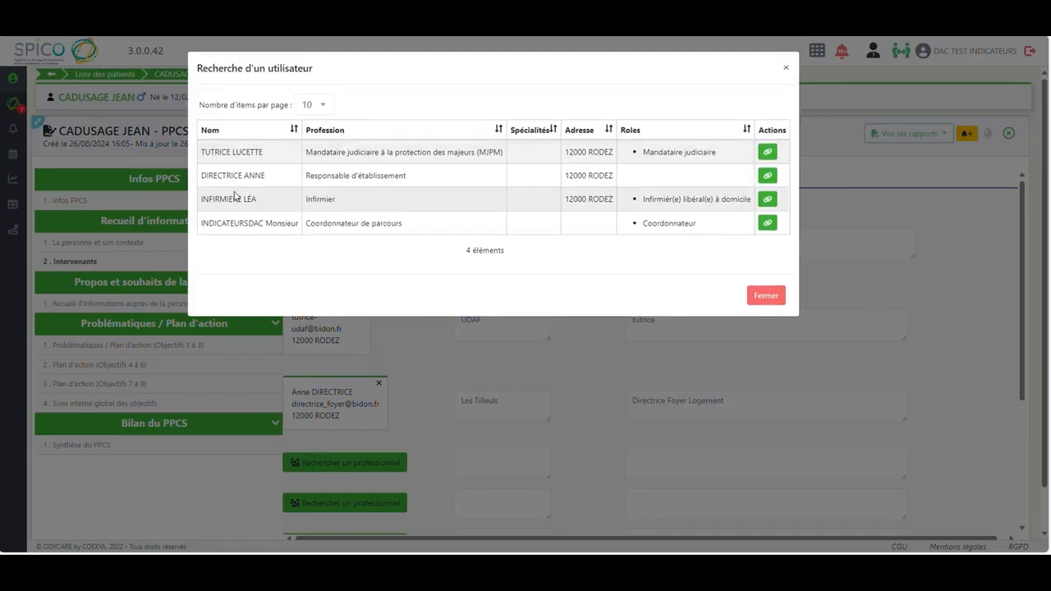
left_click(767, 199)
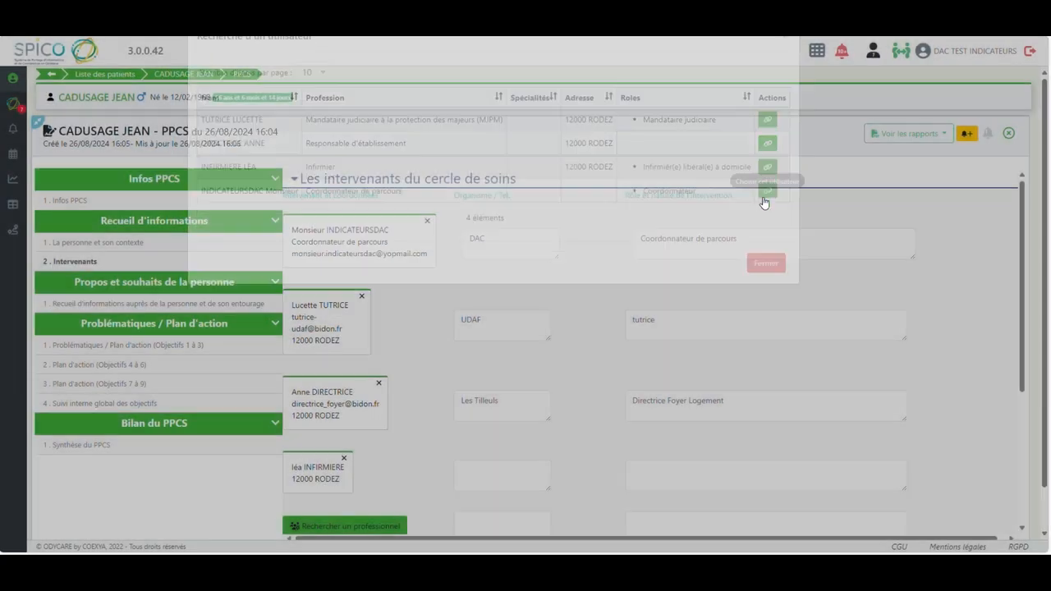
left_click(468, 480)
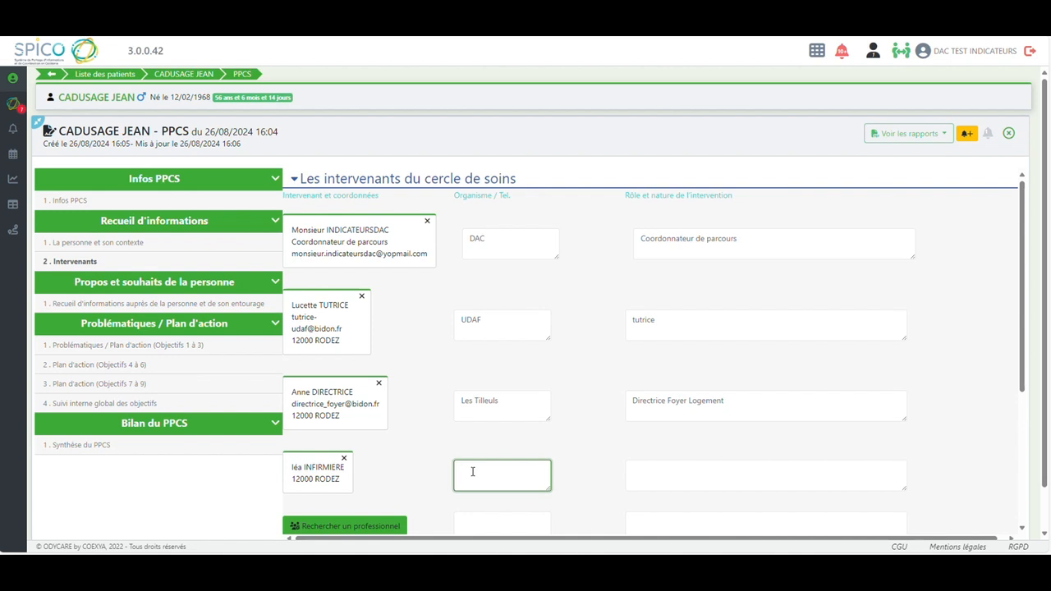
type("Cabinet IDEL")
left_click(640, 466)
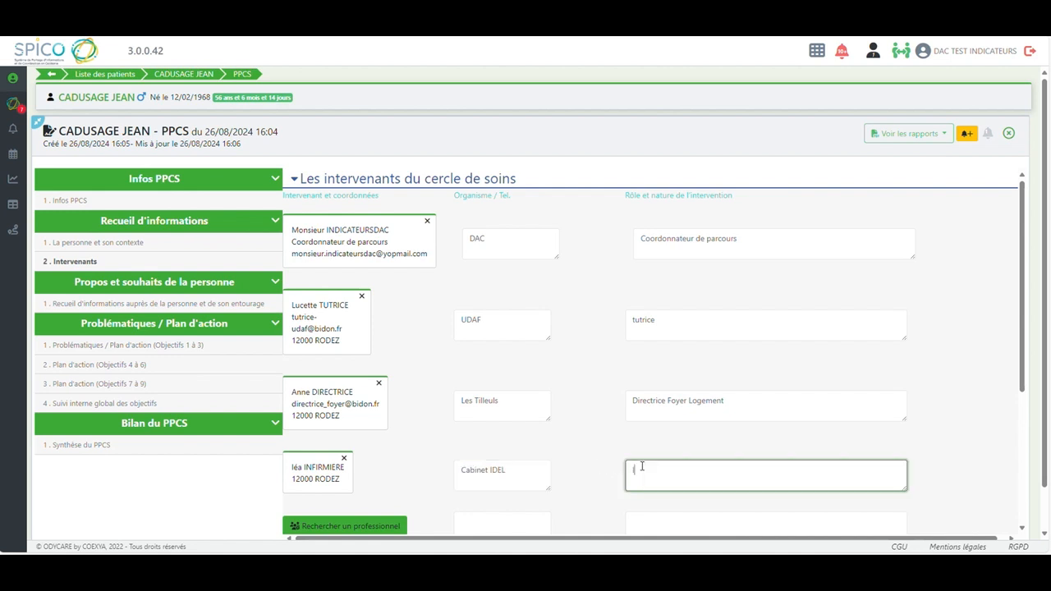
type("IDEL")
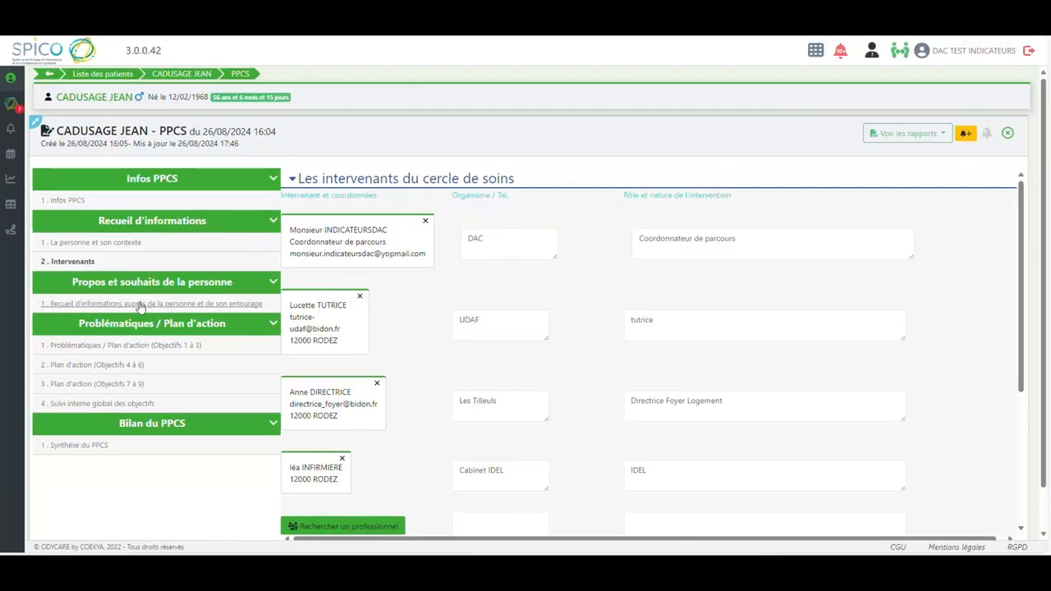
Review the expectations and current priority recorded in Recueil d'informations auprès de la personne et de son entourage
left_click(141, 305)
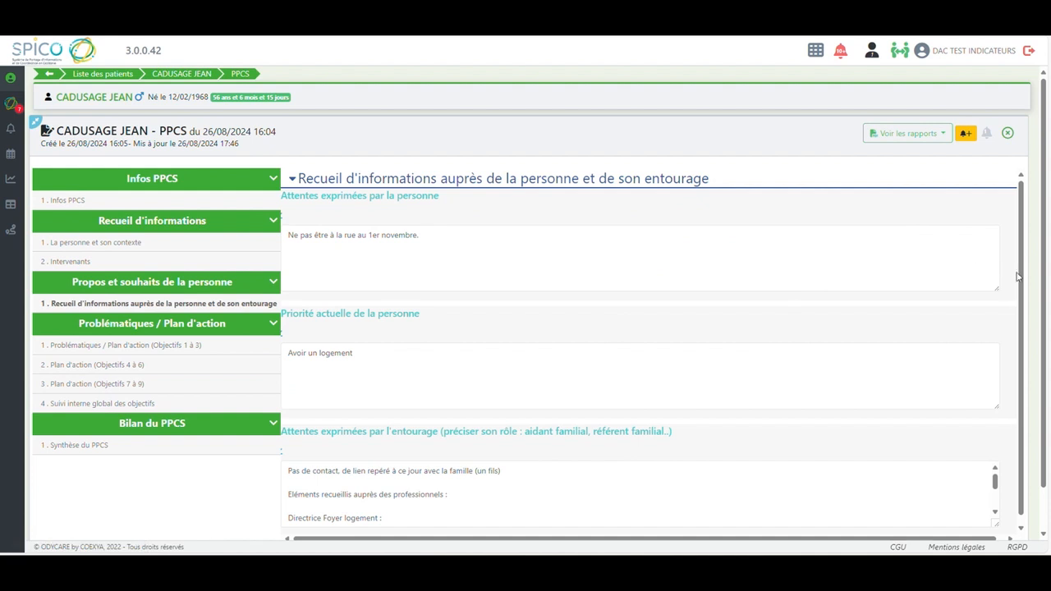
left_click_drag(1020, 280, 1022, 304)
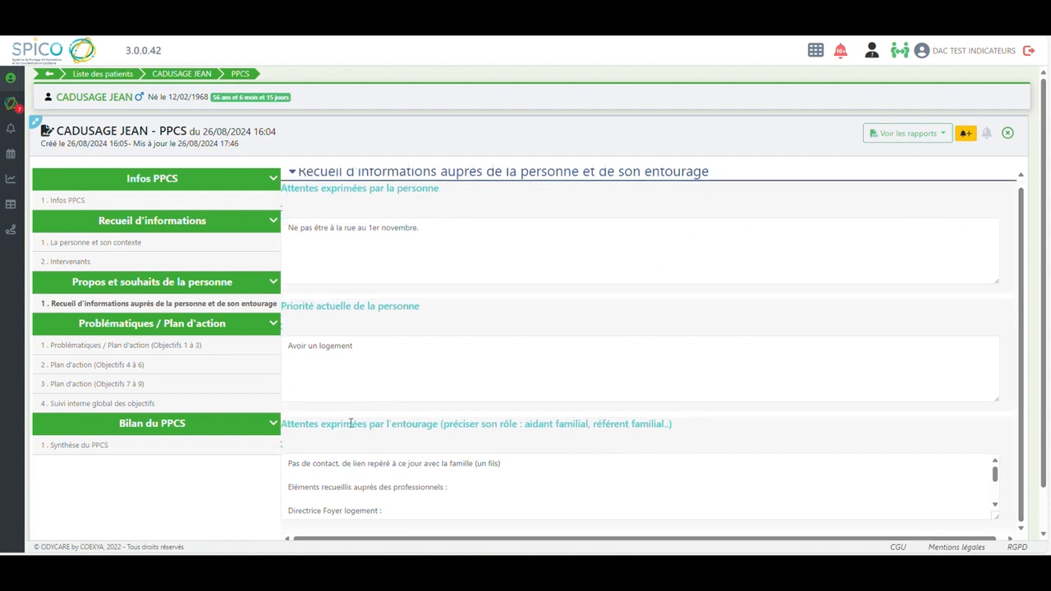
In Problématiques / Plan d'action (Objectifs 1 à 3), set Objectif 1 to [LIEU DE VIE ET HABITAT] Accompagner l'installation de la personne vers un hébergement adéquat
left_click(115, 349)
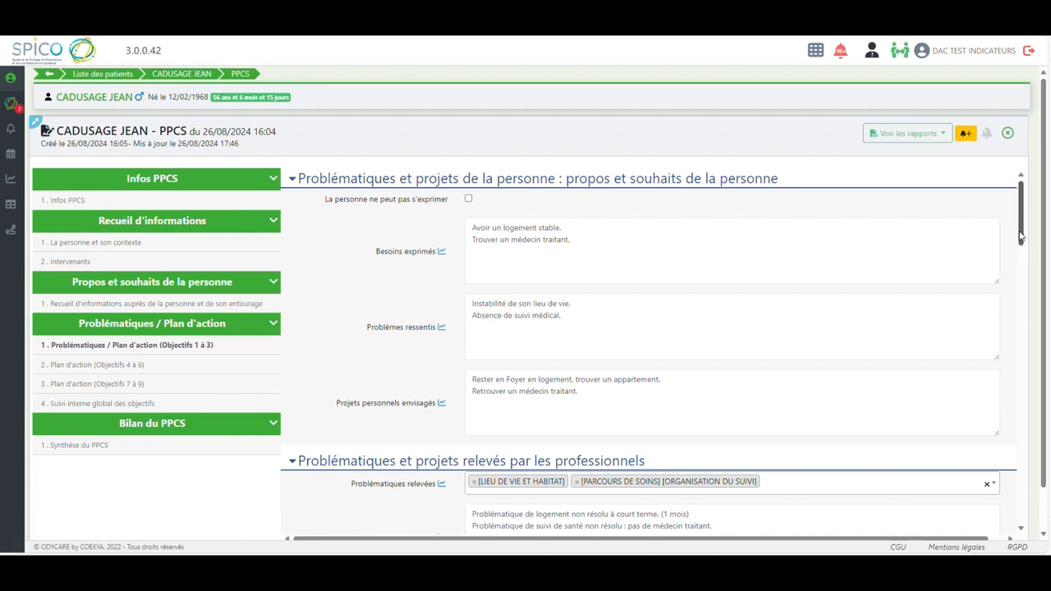
left_click_drag(1021, 237, 1016, 267)
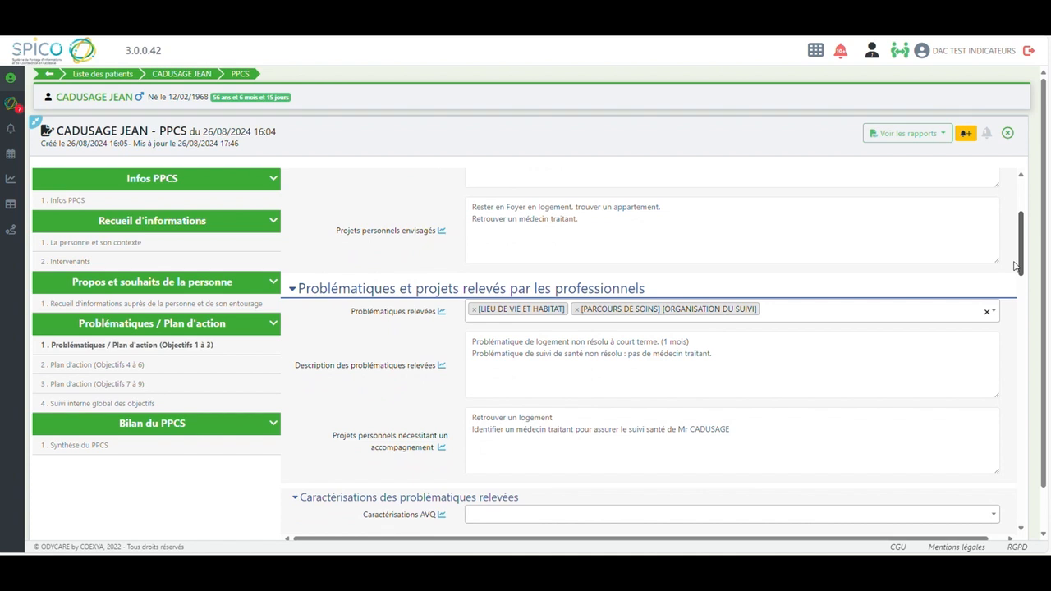
left_click_drag(1016, 267, 1008, 319)
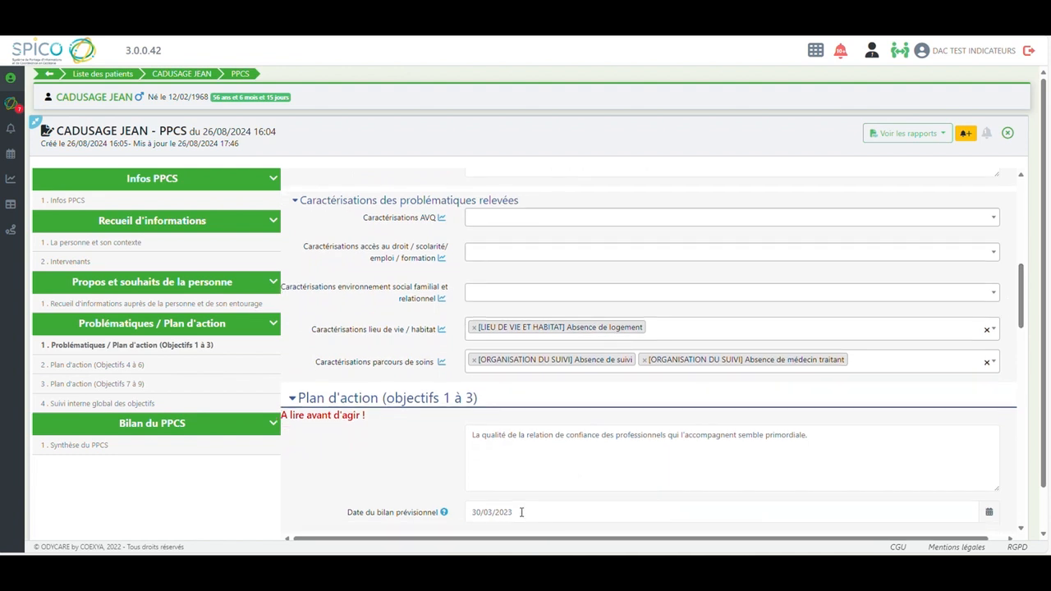
left_click_drag(1022, 320, 1023, 331)
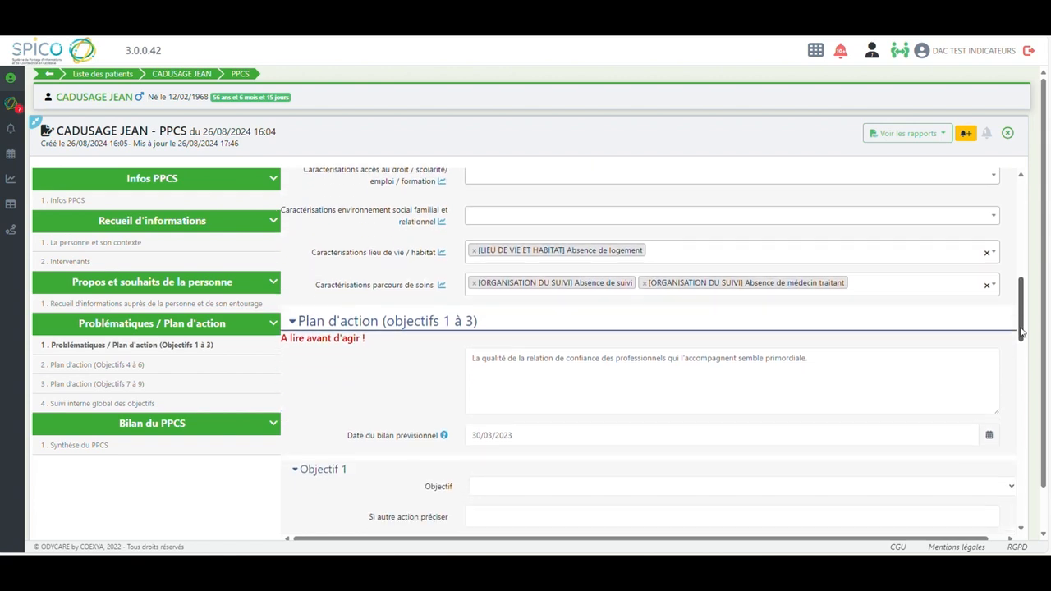
left_click(1011, 489)
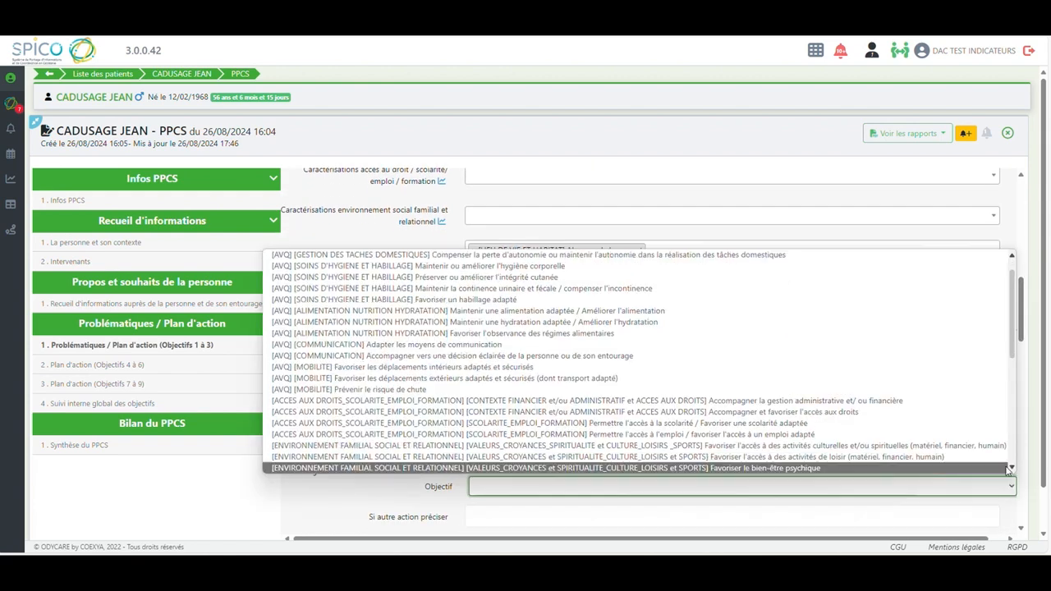
left_click_drag(1012, 344, 1016, 390)
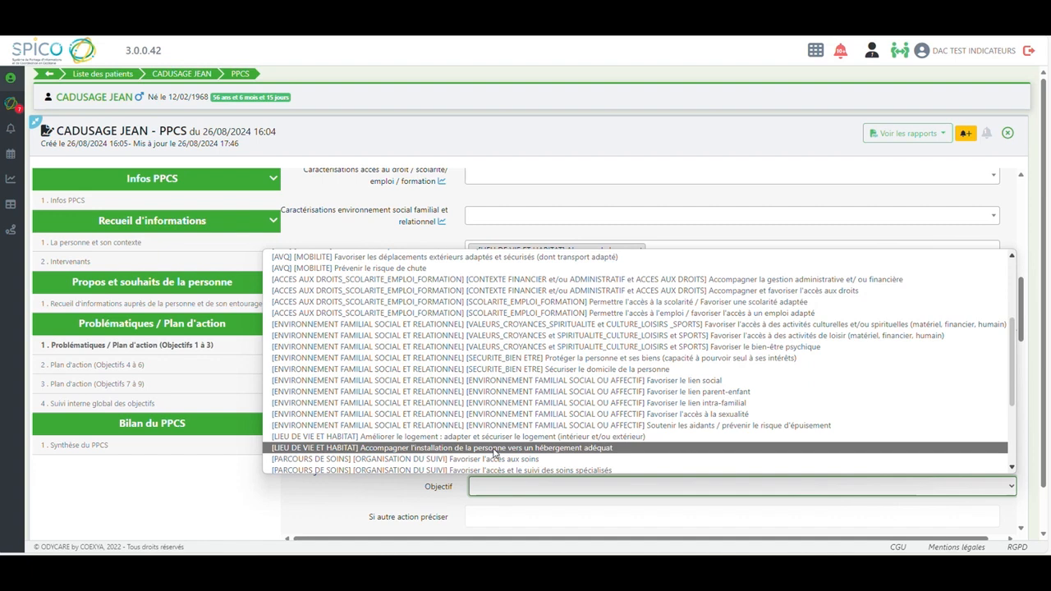
left_click(485, 449)
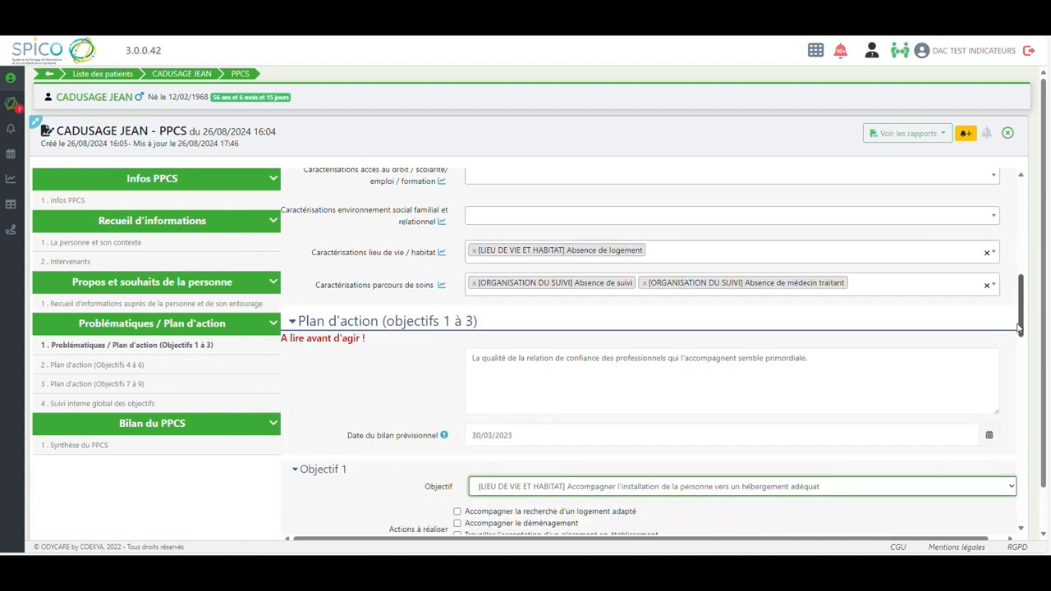
For Objectif 1, select the actions Accompagner la recherche d'un logement adapté and Accompagner le déménagement
scroll(1020, 327, "down", 1)
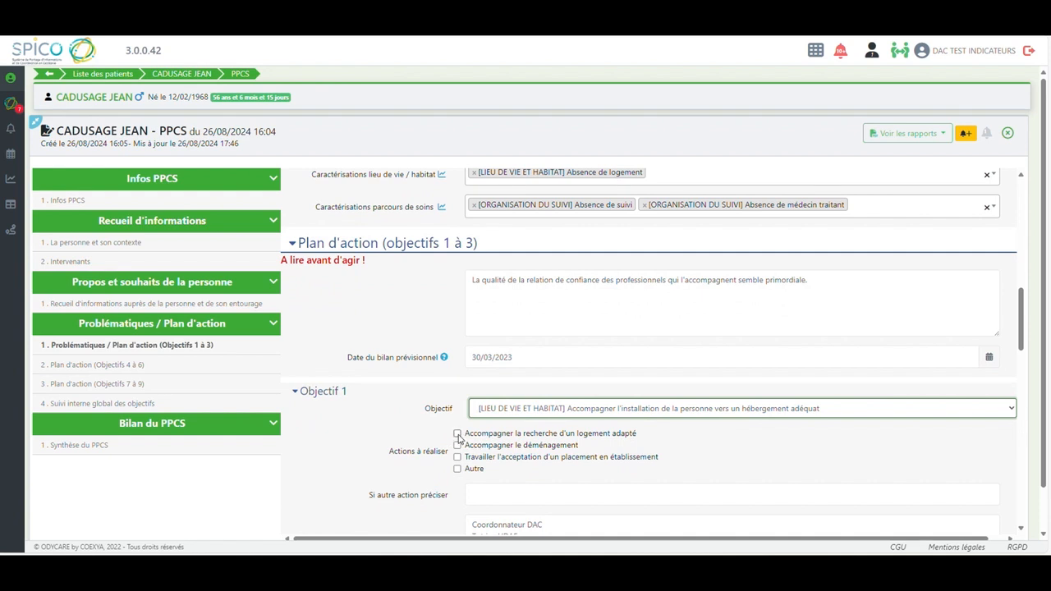
left_click(458, 434)
left_click(457, 446)
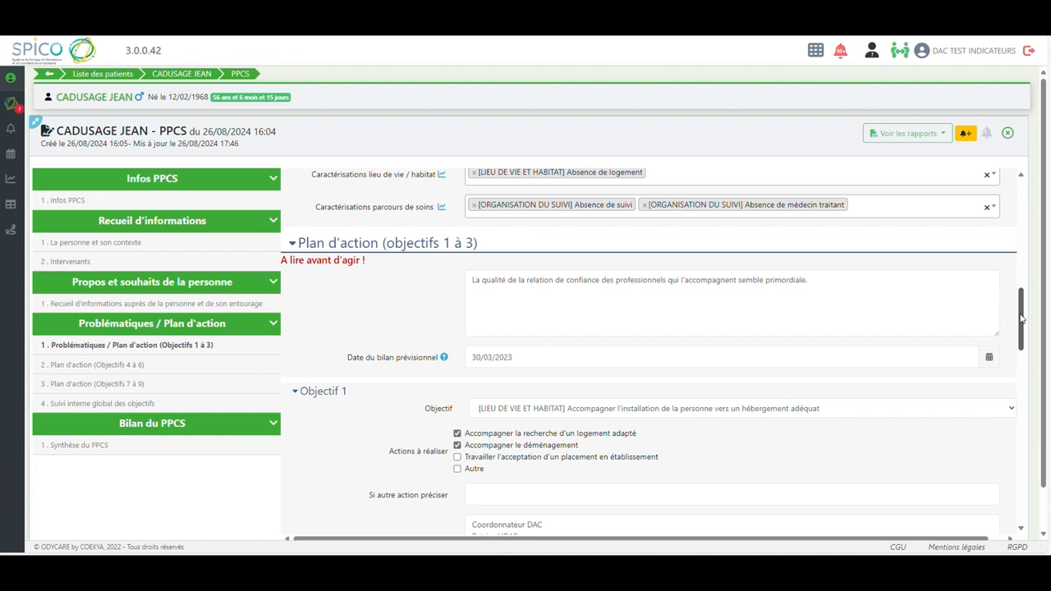
Set Objectif 2 of the action plan to [PARCOURS DE SOINS] [ORGANISATION DU SUIVI] Favoriser l'accès aux soins
left_click_drag(1021, 319, 1016, 348)
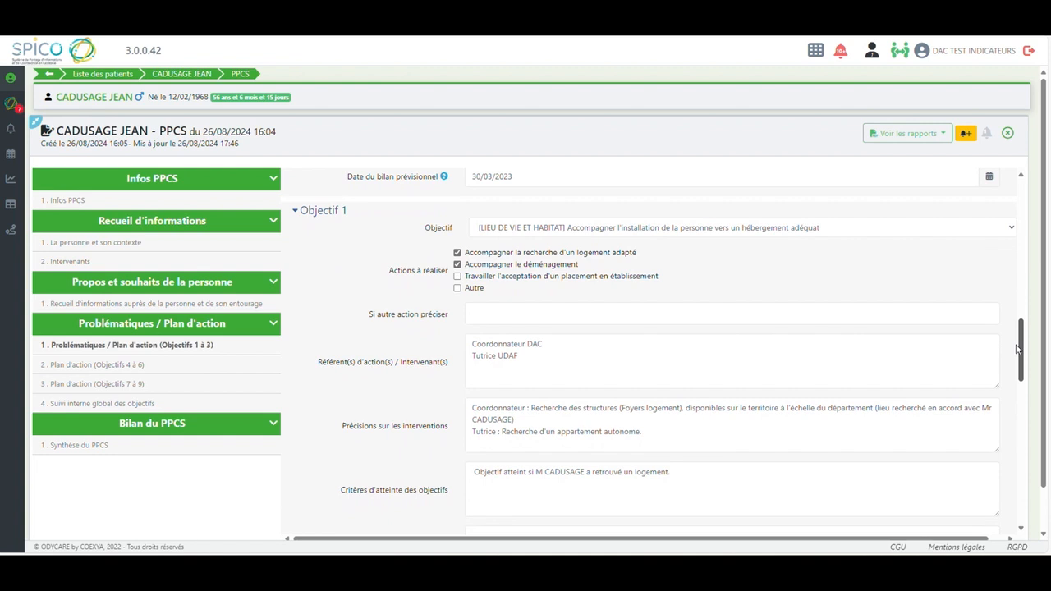
left_click_drag(1015, 349, 1015, 376)
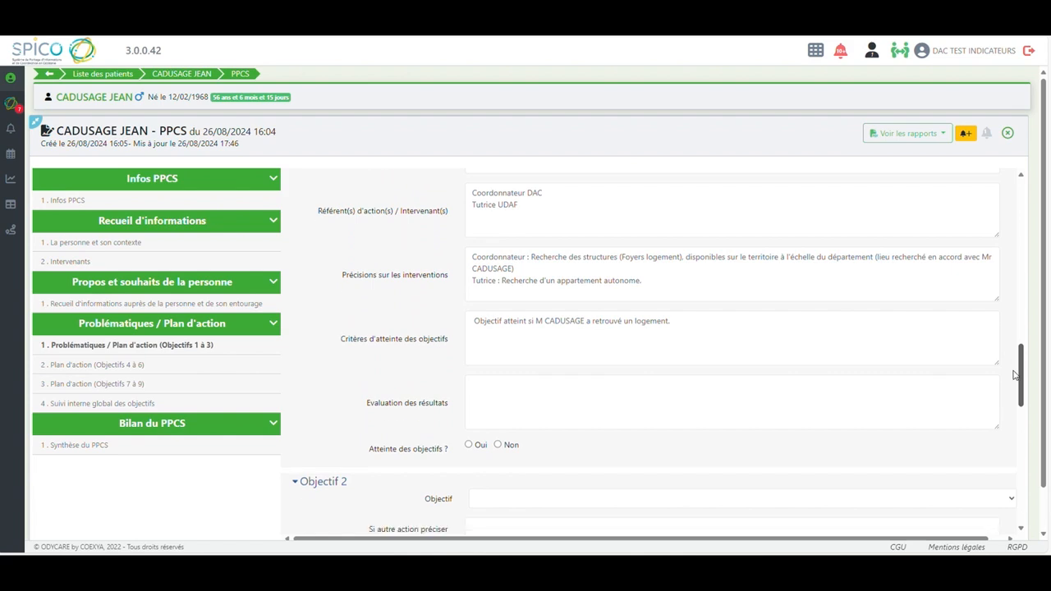
left_click(1014, 502)
left_click_drag(1014, 355, 1015, 466)
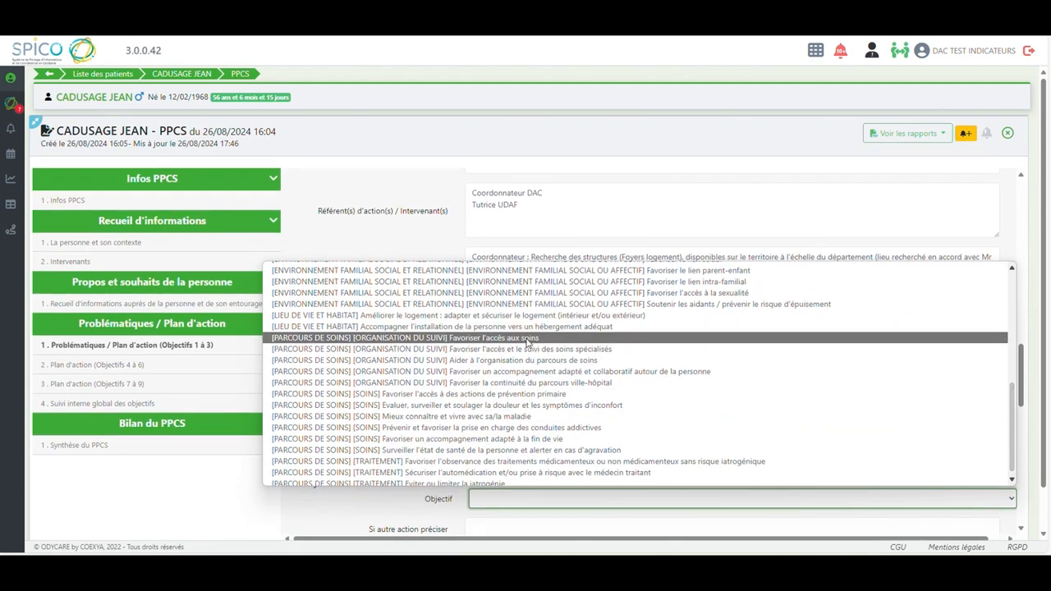
left_click(527, 341)
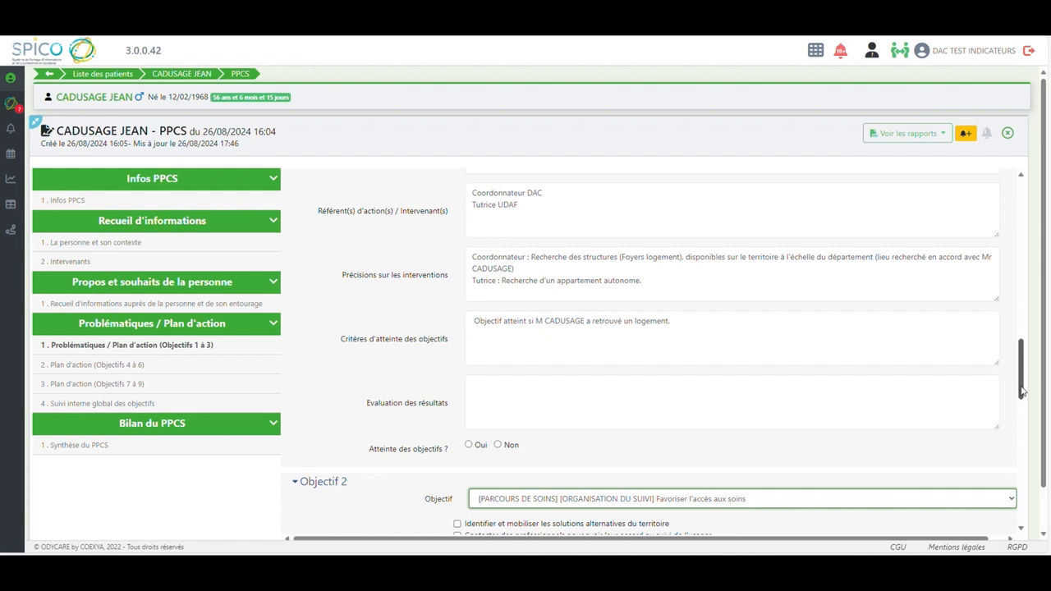
For Objectif 2, select the actions of contacting professionnels and contacting services pour avoir leur accord au suivi de l'usager
left_click_drag(1022, 393, 1022, 404)
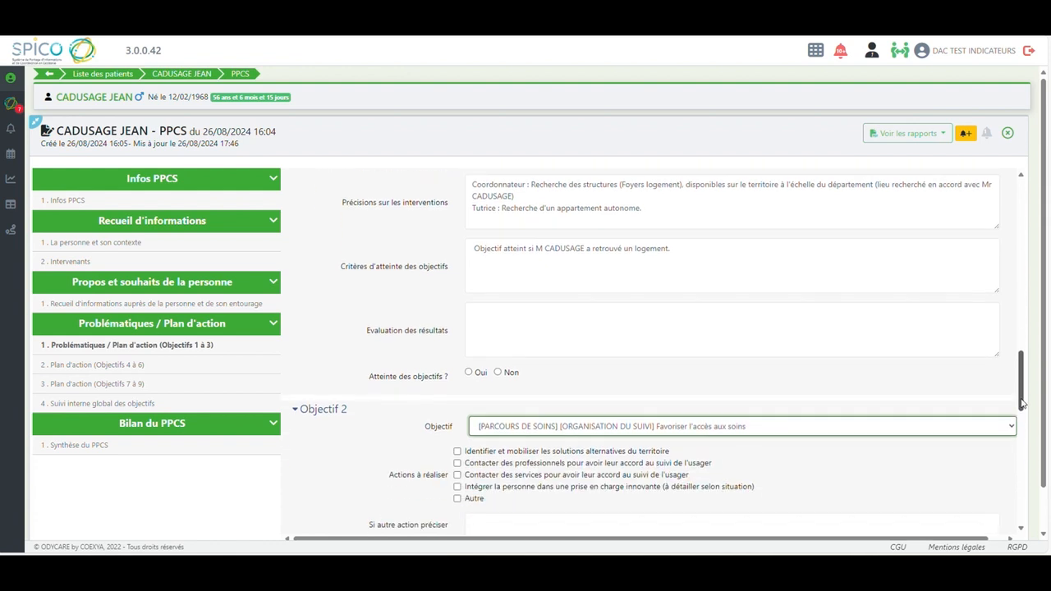
left_click(457, 463)
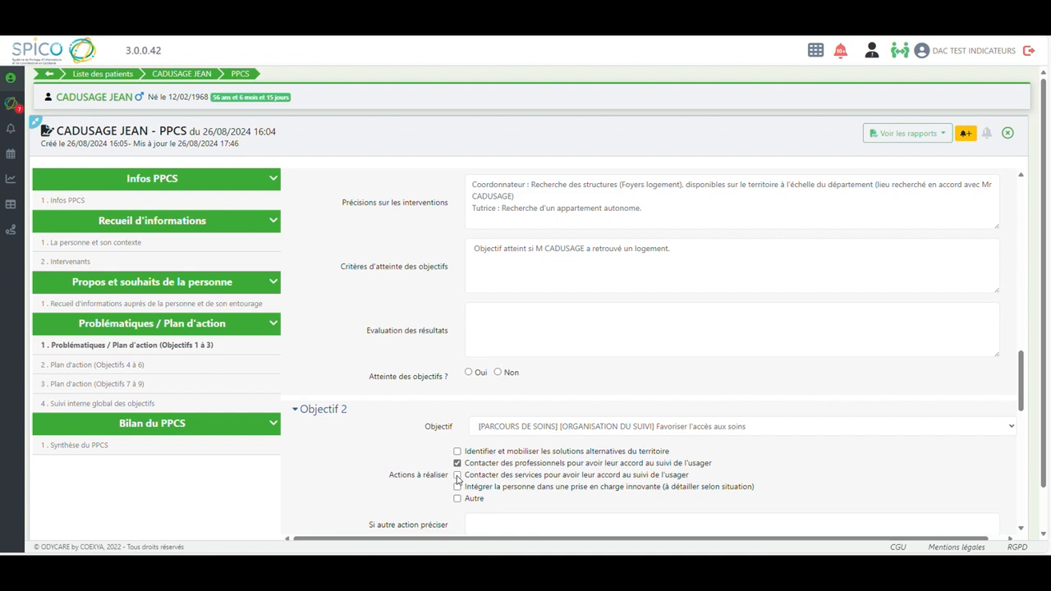
left_click(457, 476)
Add the November 2022 follow-up entries, through 24/11, to Suivi interne global des objectifs
left_click_drag(1021, 374, 1021, 387)
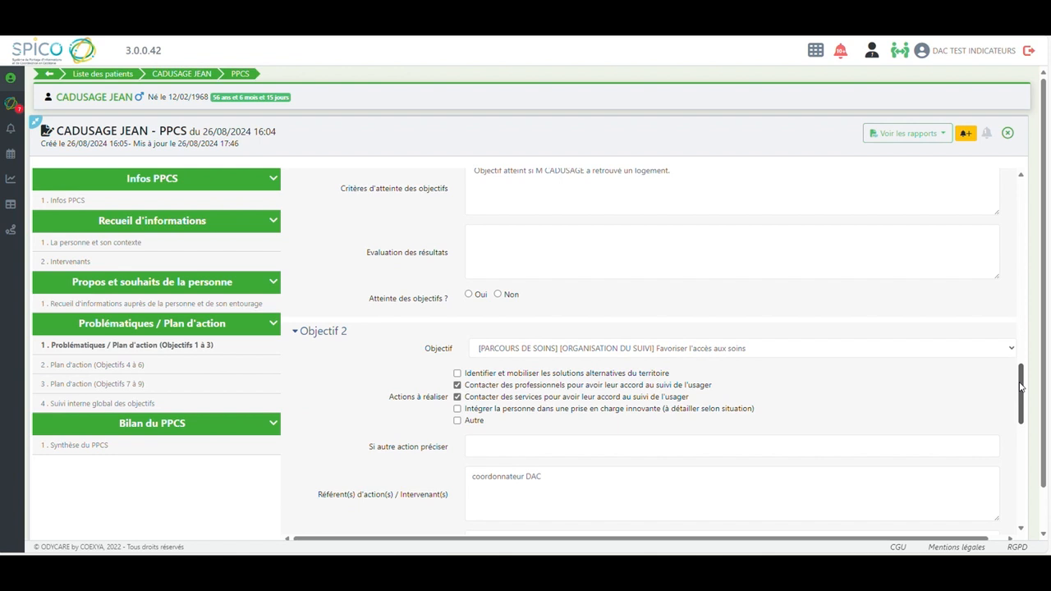
left_click_drag(1021, 387, 1019, 408)
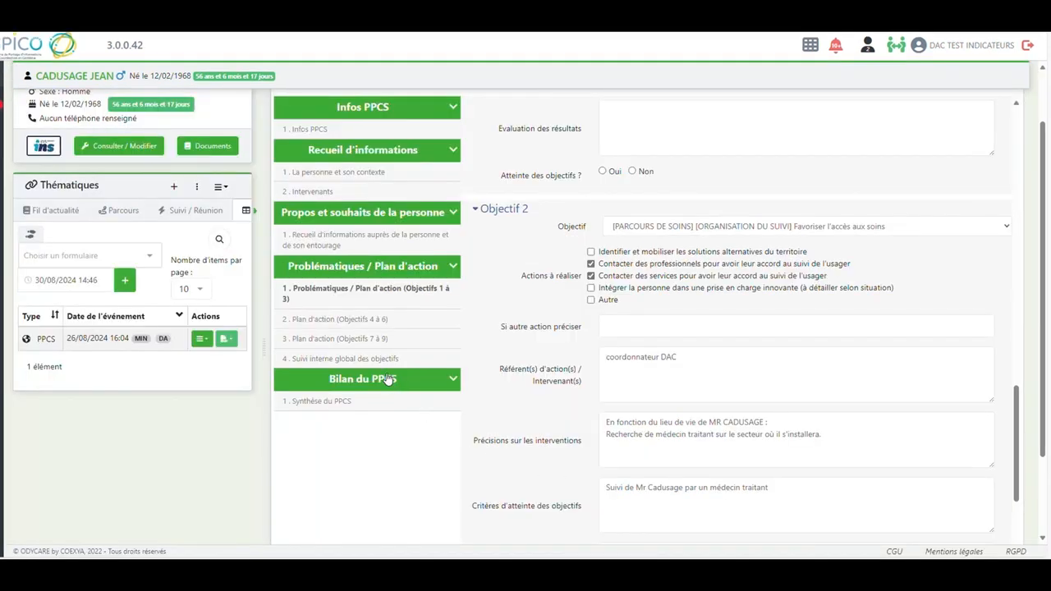
left_click(346, 360)
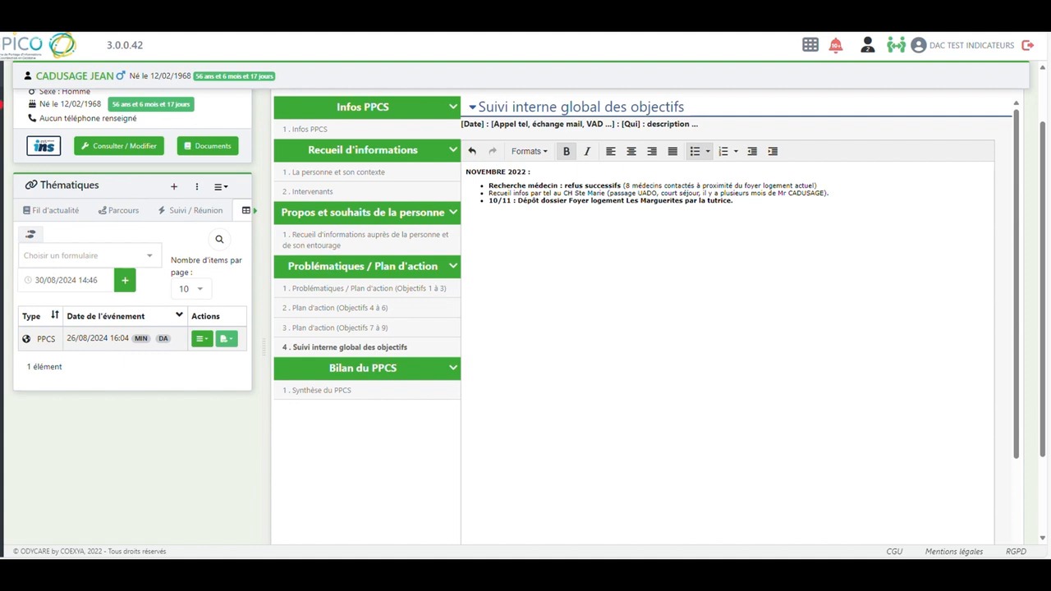
type("15/11 au 22/11 : Hospitalisation suite à chute voie publique (urgences, réanimation, hémato gastro suite à une alcoolisation pb potassium, tension 17/11: Refus accueil Foyer logement Les Marguerites , car pas inscrit dans un parcours de soins addicto 18/11/2022 : contact tel médecin traitant à proximité du foyer, qui serait prêt à suivre Mr CADUSAGE si ok pour suivi addicto : Repérage d'une collaboration effective Foyer / cabinet médical sous condition du suivi addicto régulier pour Mr CADUSAGE.")
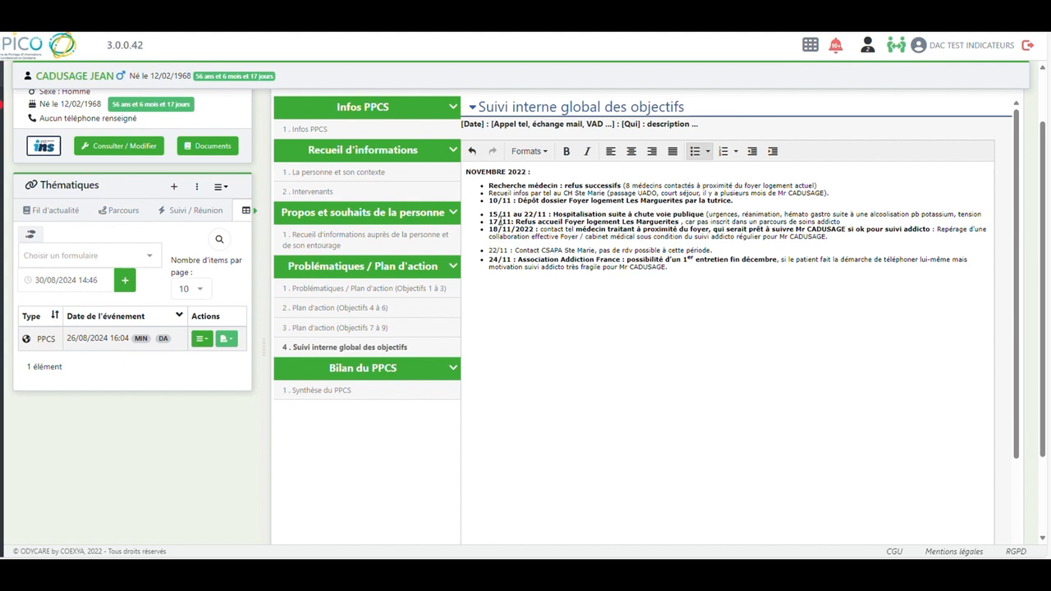
Set Objectif 3 of the action plan to [PARCOURS DE SOINS] [SOINS] Prévenir et favoriser la prise en charge des conduites addictives
left_click(386, 293)
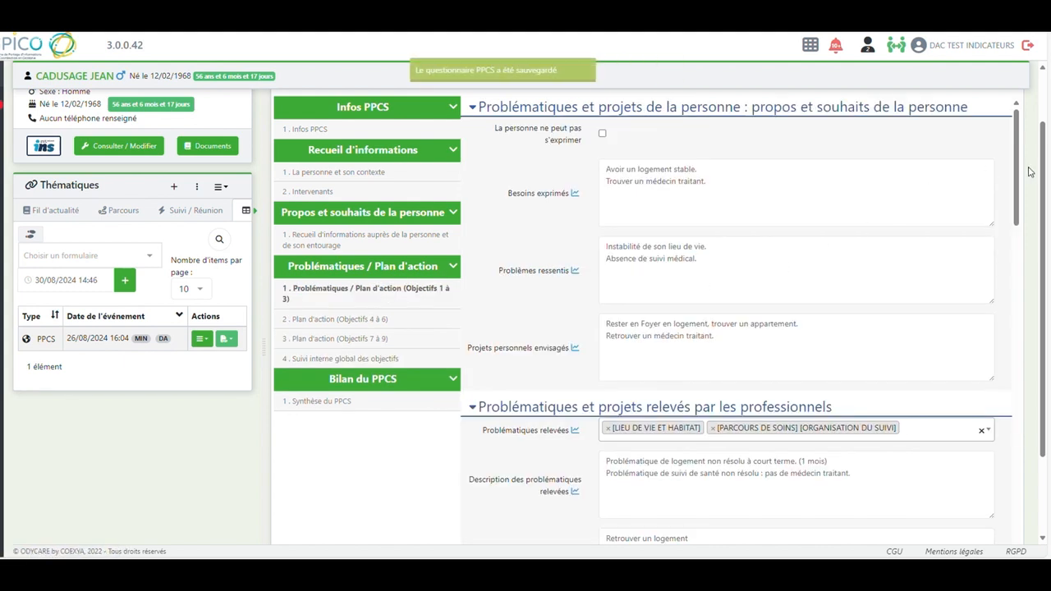
left_click_drag(1019, 165, 1004, 502)
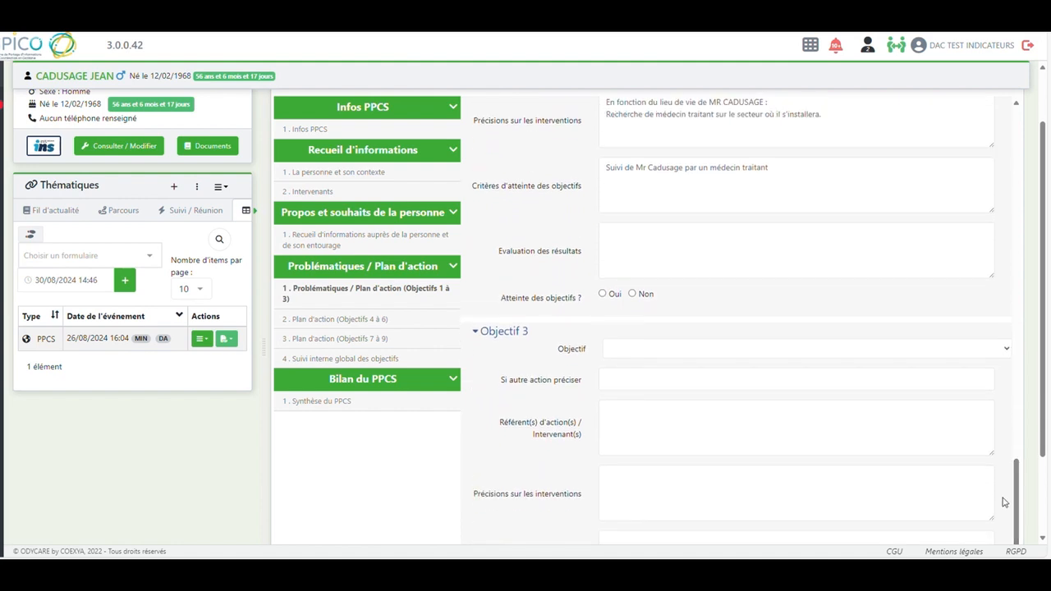
left_click(1007, 352)
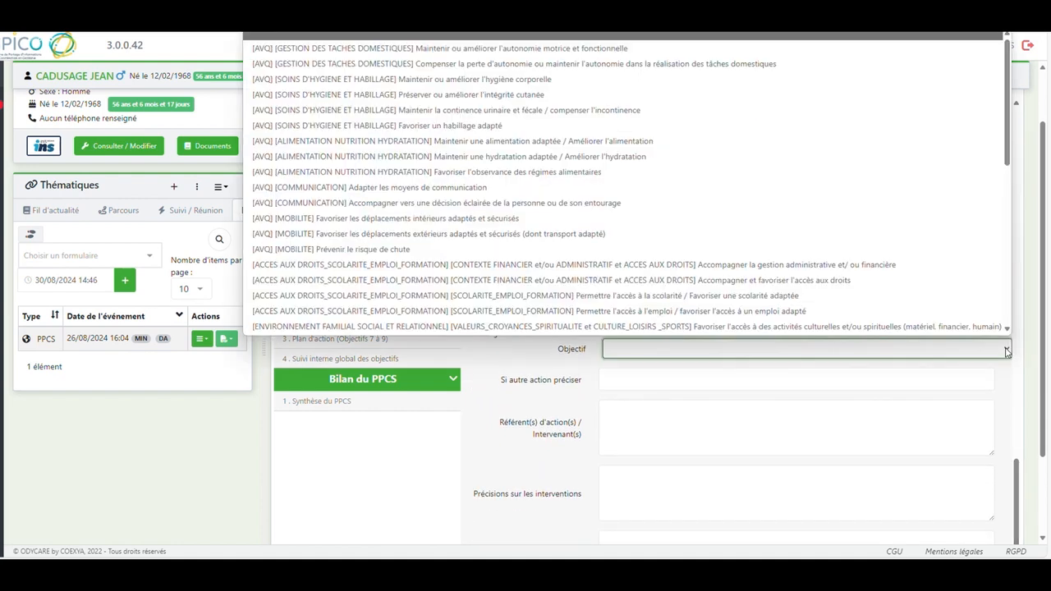
left_click_drag(1008, 133, 1012, 279)
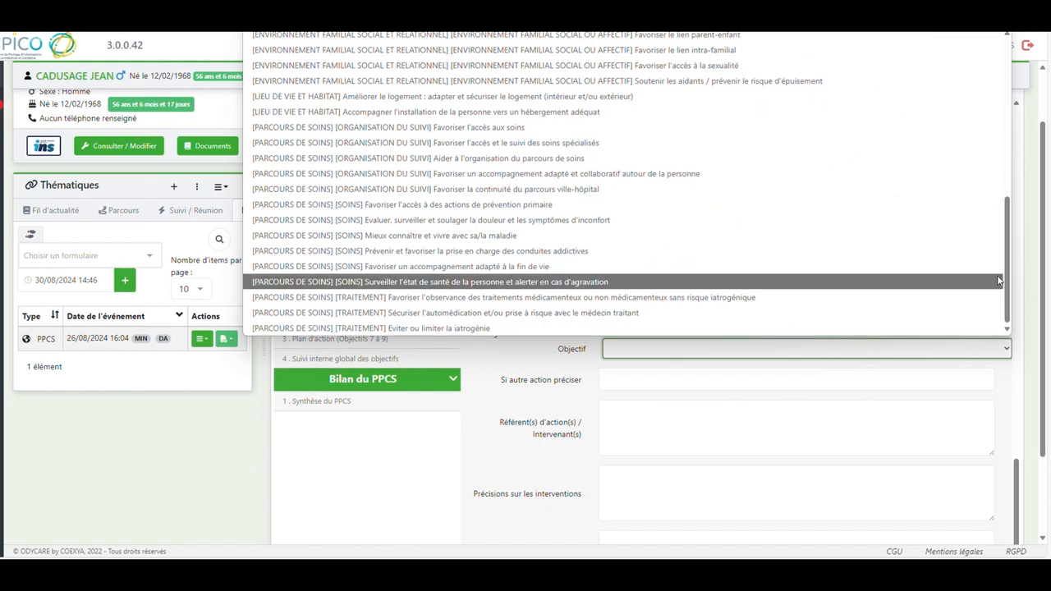
double_click(561, 253)
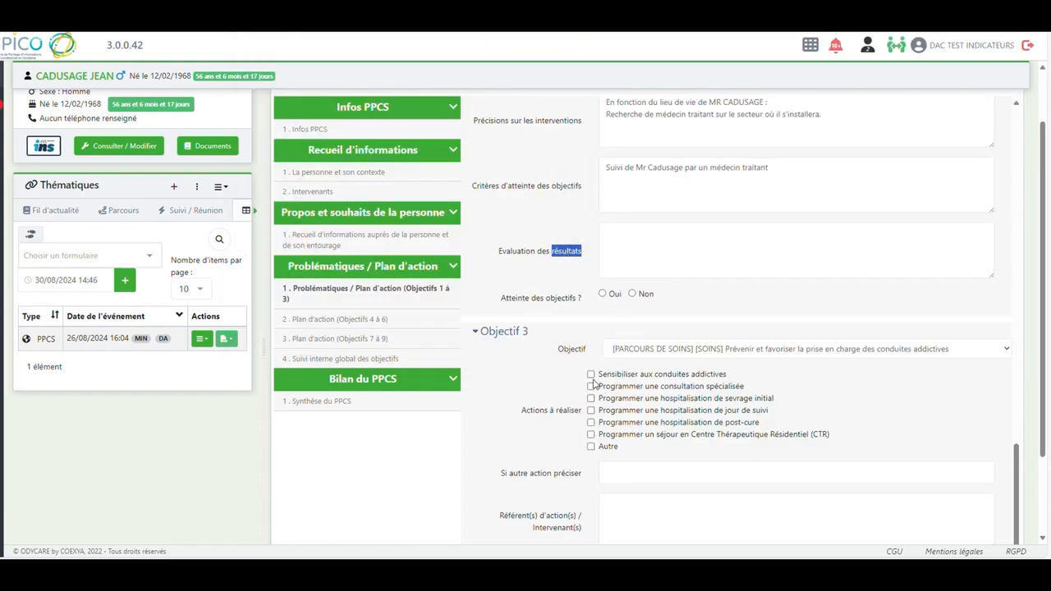
For Objectif 3, select addiction awareness, consultation spécialisée, and the three hospitalisations: sevrage initial, jour de suivi and post-cure
left_click(591, 375)
left_click(591, 387)
left_click(591, 399)
left_click(591, 410)
left_click(591, 422)
Enter coordonnateur DAC as Objectif 3's referent, and fill in its intervention details and achievement criteria concerning the patient's withdrawal treatment
left_click_drag(1042, 448, 1043, 493)
left_click(651, 403)
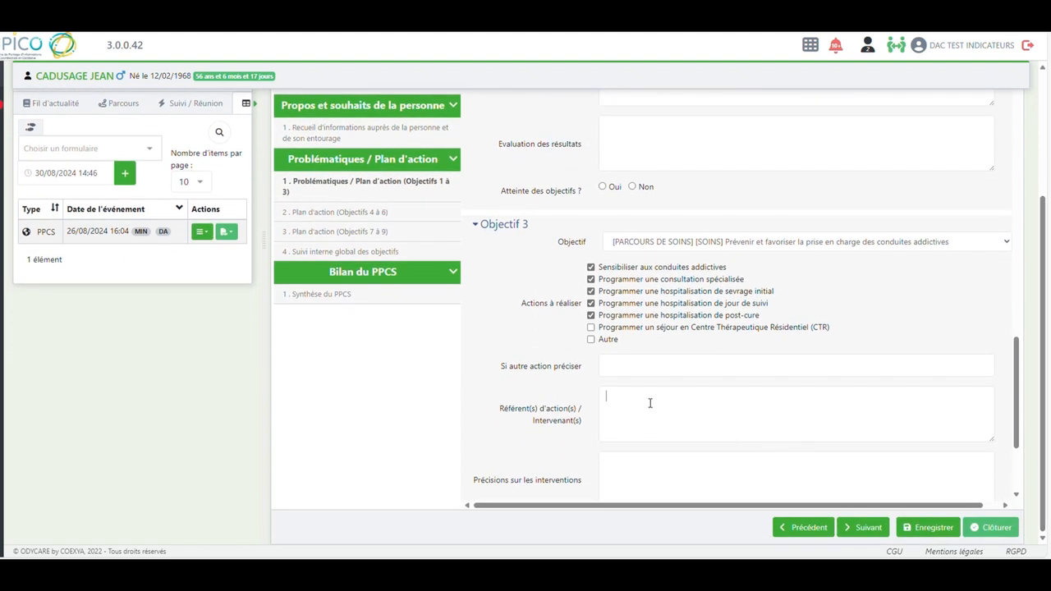
type("coord")
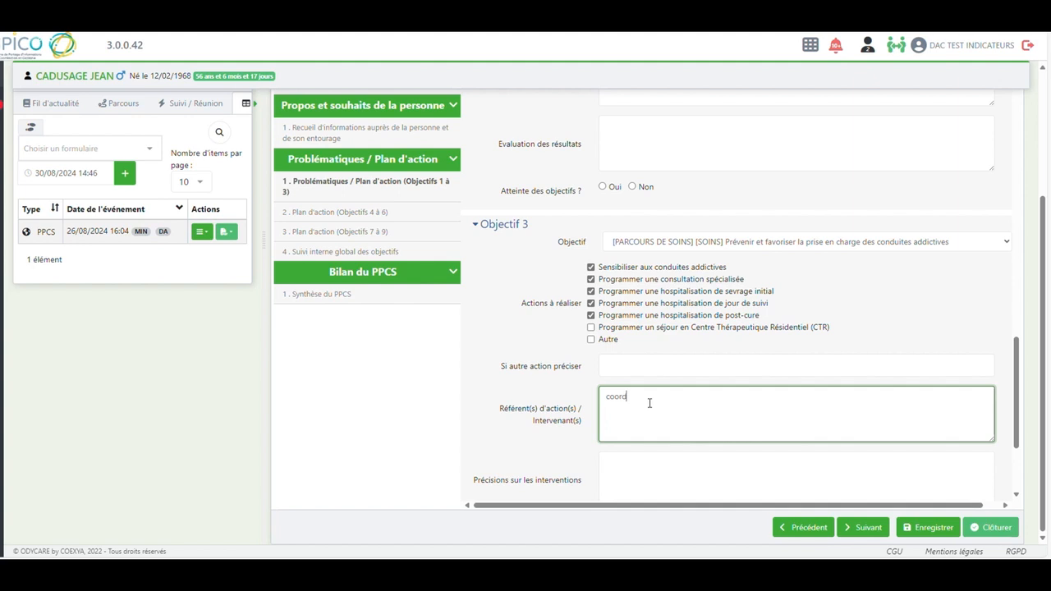
type("onnatuer DAC")
left_click(651, 398)
key("BackSpace")
type("u")
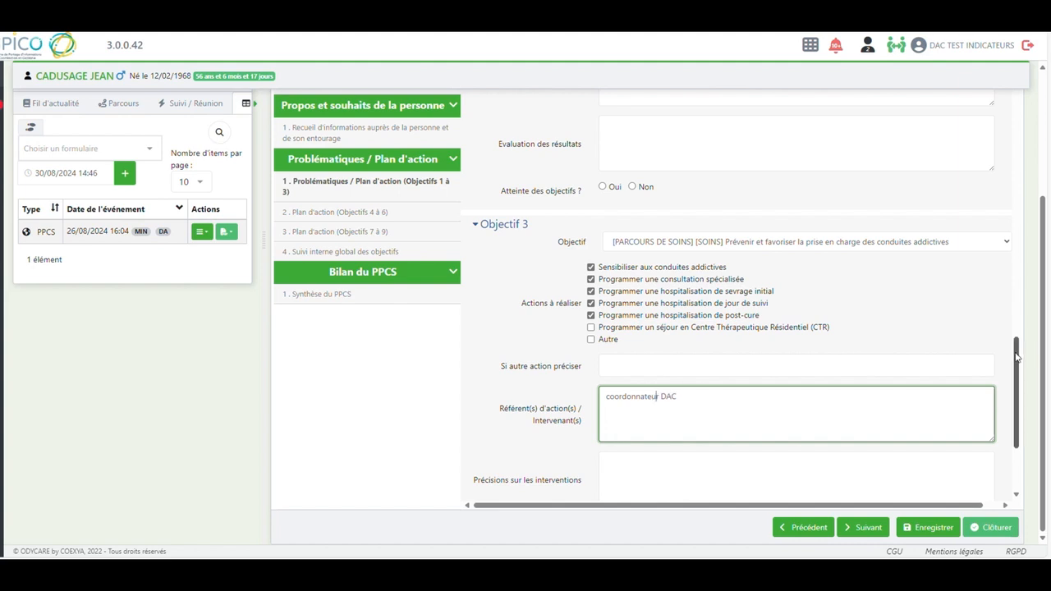
left_click_drag(1014, 354, 1016, 389)
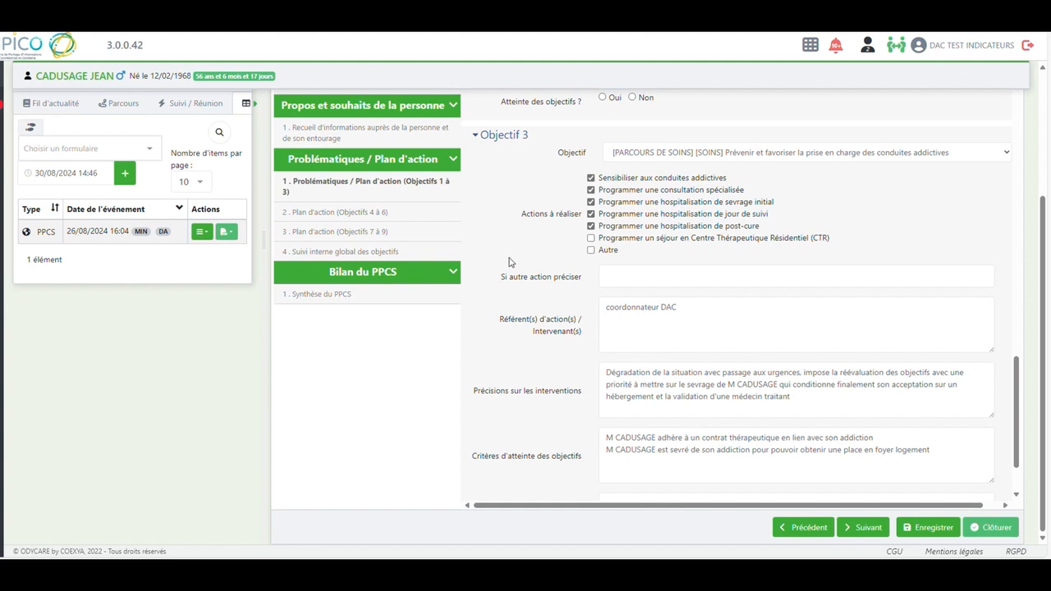
Add the DECEMBRE 2022 section to Suivi interne global des objectifs, from the Foyer logement stay extension to the 27/12 post cure entry
left_click(374, 252)
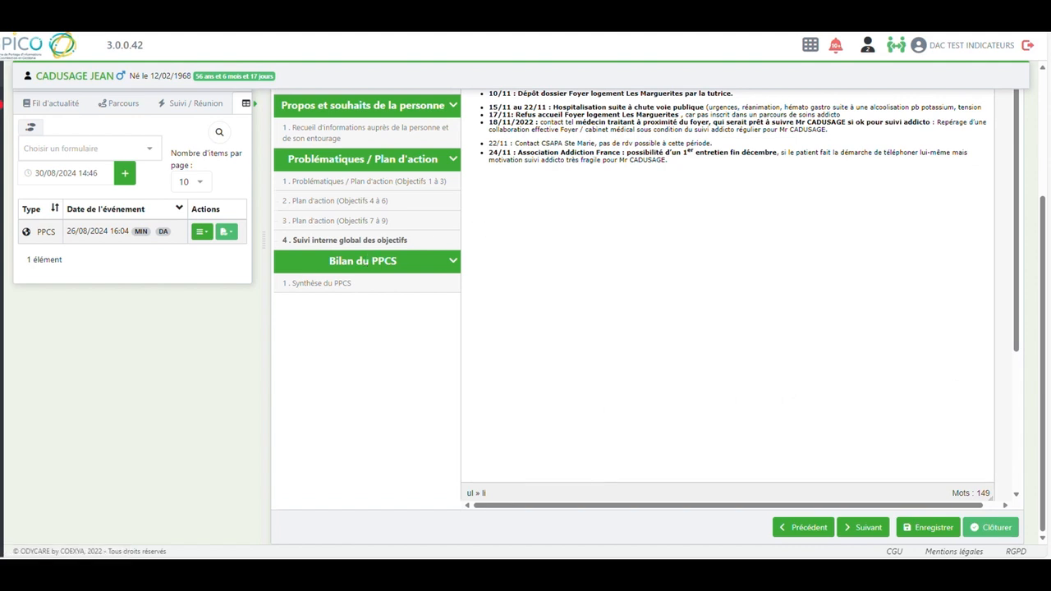
type("DECEMBRE 2022 : Prolongation de l'accueil au Foyer logement un mois supplémentaire car les démarches de coordination s'avèrent actives.")
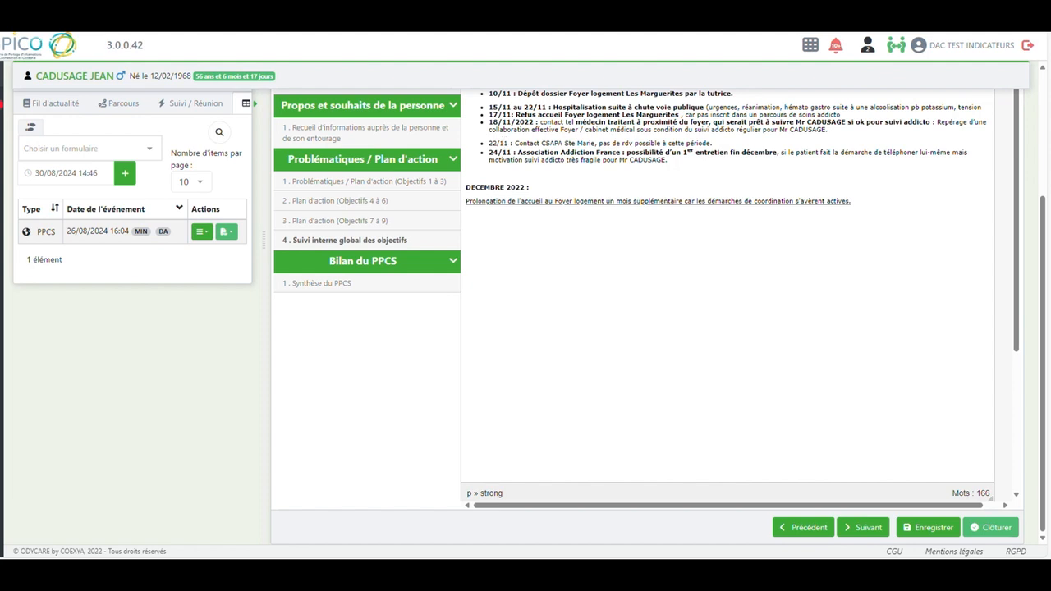
type("Demande de logement en cours (HLM, ...) suivi Tutrice.\\n08/12 : Accompagnement de M CADUSAGE aux urgences par la Directrice du Foyer après alcoolisation massive, face au refus des médecins de ville de se déplacer pour évaluer son état.\\n08/12 : DAC tél Service des Urgences : Lien sur la situation, demande passage possible vers l'UADO (Unité d'Accueil de Diagnostic et d'Orientation) du CHS dans un 1er temps : refus du service des urgences.")
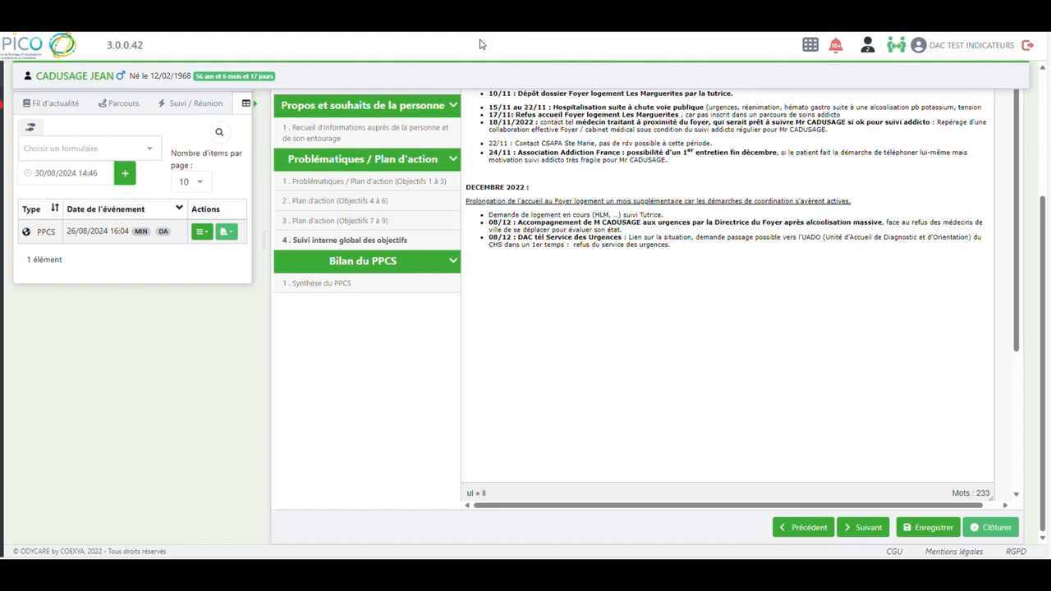
type("9/12 : Mr CADUSAGE est à l'UADO en soins libres suite à l'orientation du service des urgences. 10/12 : accueil en court séjour CH Ste Marie. Lien DAC avec Cadre de santé et Assistante de service social. Collaboration avec ce service du CH Ste Marie qui s'engage. Le service prend en charge le sevrage de MR CADUSAGE")
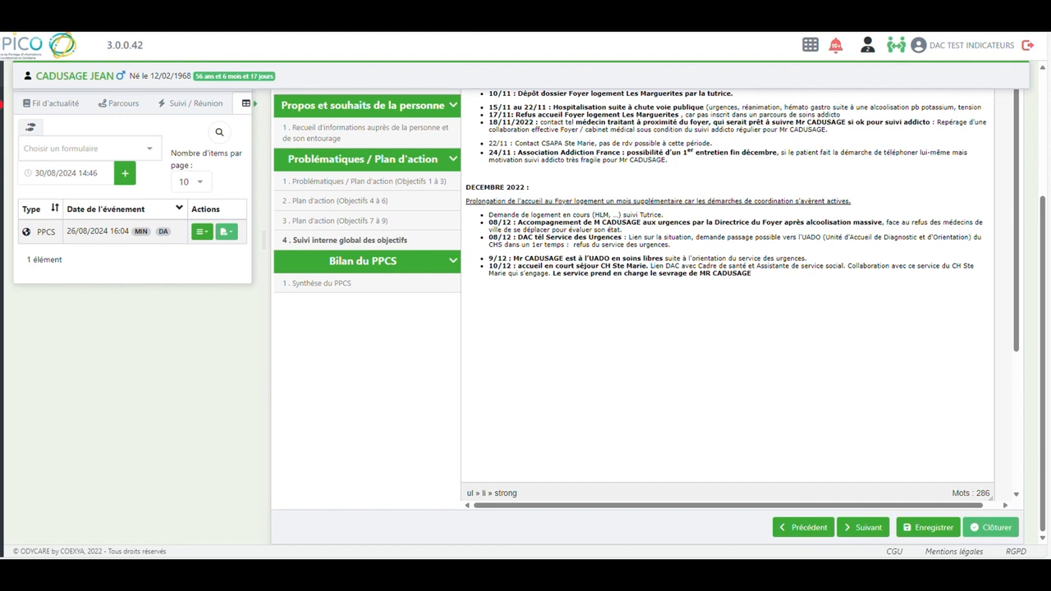
type("Contrat de séjour Foyer échéance le 17/12 21/12 : Recherche UDAF : appartement parc privé, refus post cure de Mr CADUSAGE sortant le 29/12. 27/12 : Mr CADUSAGE valide une orientation vers une post cure.")
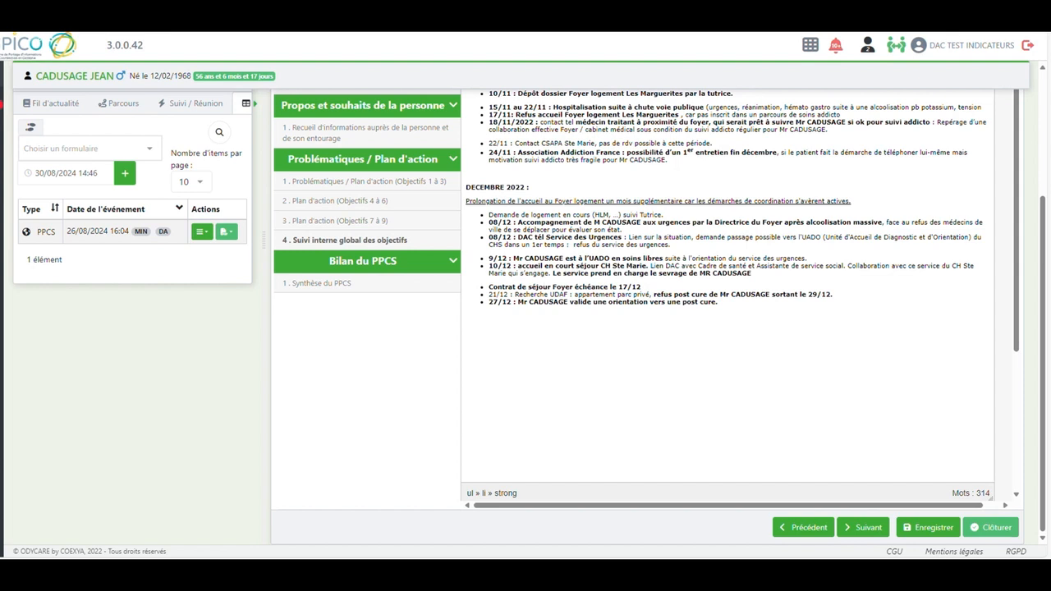
Add the JANVIER 2023 section with the 04/01/23 (RCP) Réunion de coordination au court séjour entry, and save the questionnaire
type("JANVIER 2023 : 04/01/23 : (RCP) Réunion de coordination au court séjour avec Udaf, DAC, Mr, CADUSAGE, ASS et cadre de santé du court séjour. Dossier post cure lancé, validé par Mr. CADUSAGE Projet anticipé par tous les acteurs : après les 10 semaines de post cure : Foyer logement Les Marguerites, suivi médecin traitant Dr C..., s'il y a des places ; sinon appartement parc privé, ce n'est pas le 1er choix de Mr. Plusieurs avis divergent lors de cette réunion entre appartement et foyer. Mr CADUSAGE positionne le projet Foyer logement Les Marguerites comme prioritaire.")
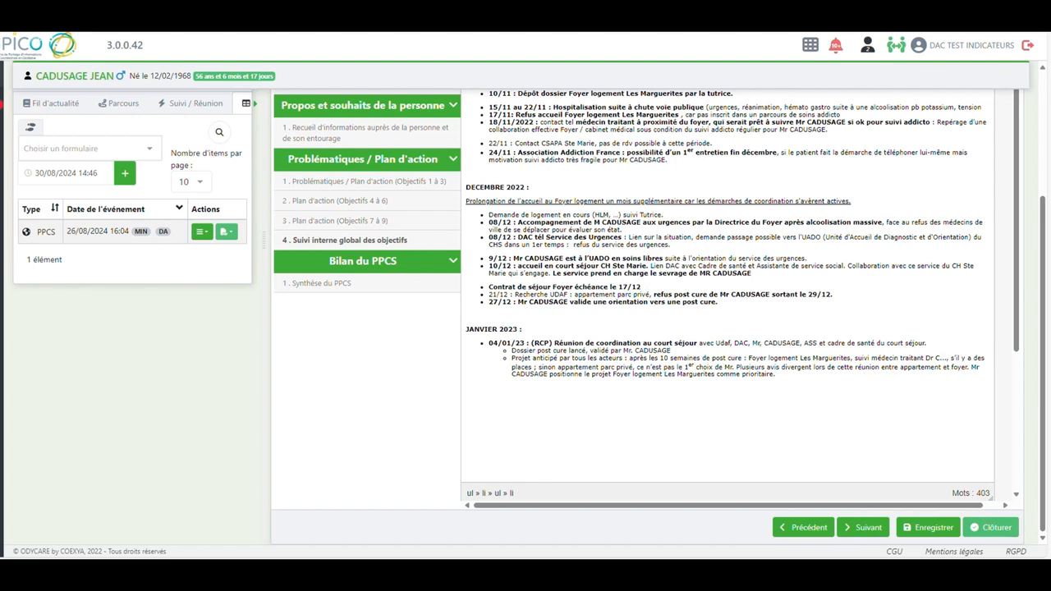
left_click(929, 530)
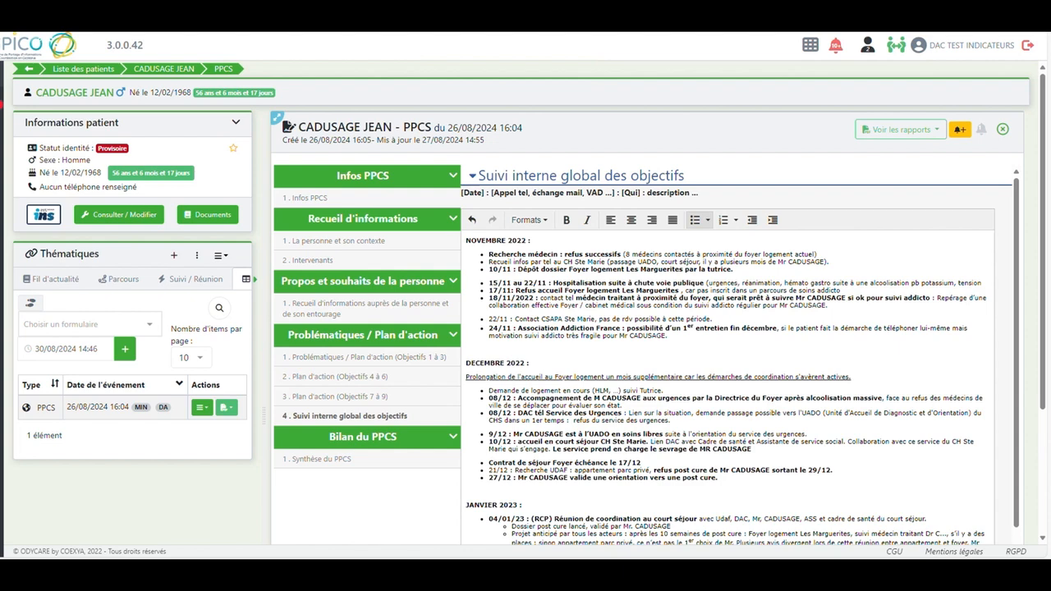
Close the PPCS questionnaire, saving it on exit, and create an Intervention / Réunion form under Suivi / Réunion
left_click(1003, 132)
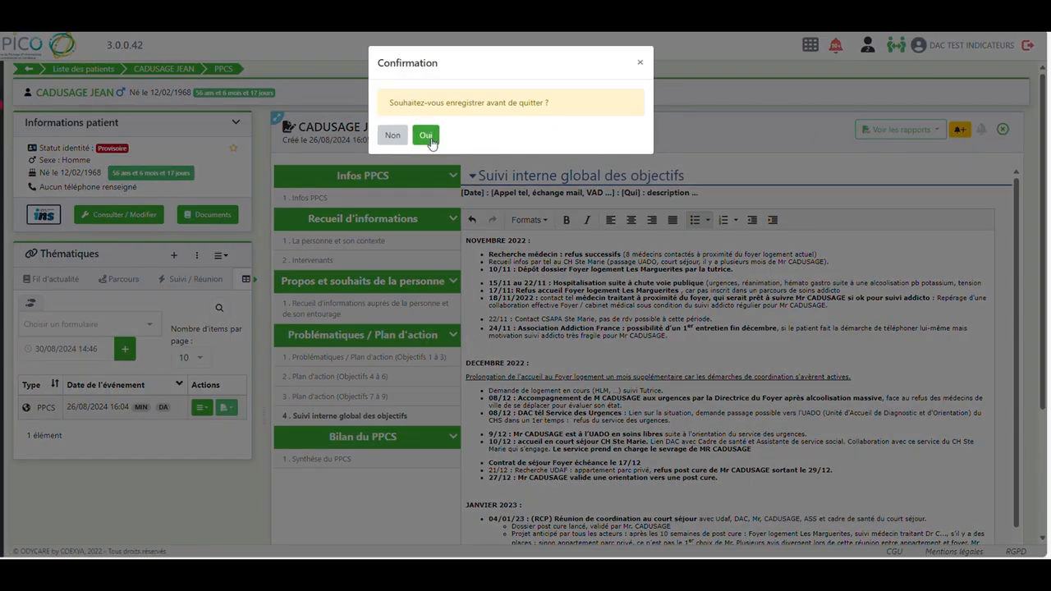
left_click(425, 140)
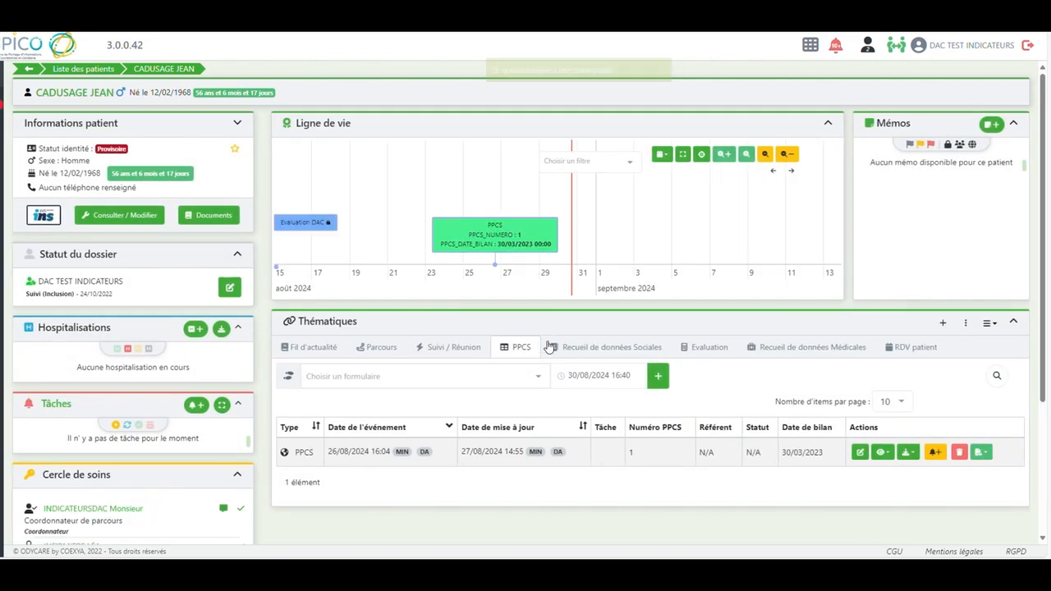
left_click(451, 350)
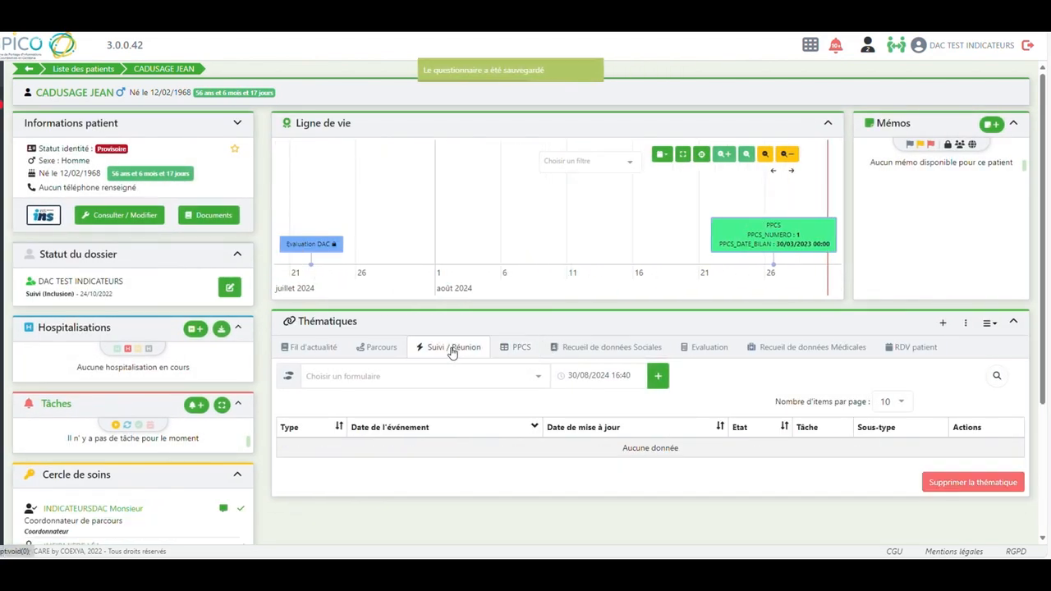
left_click(537, 379)
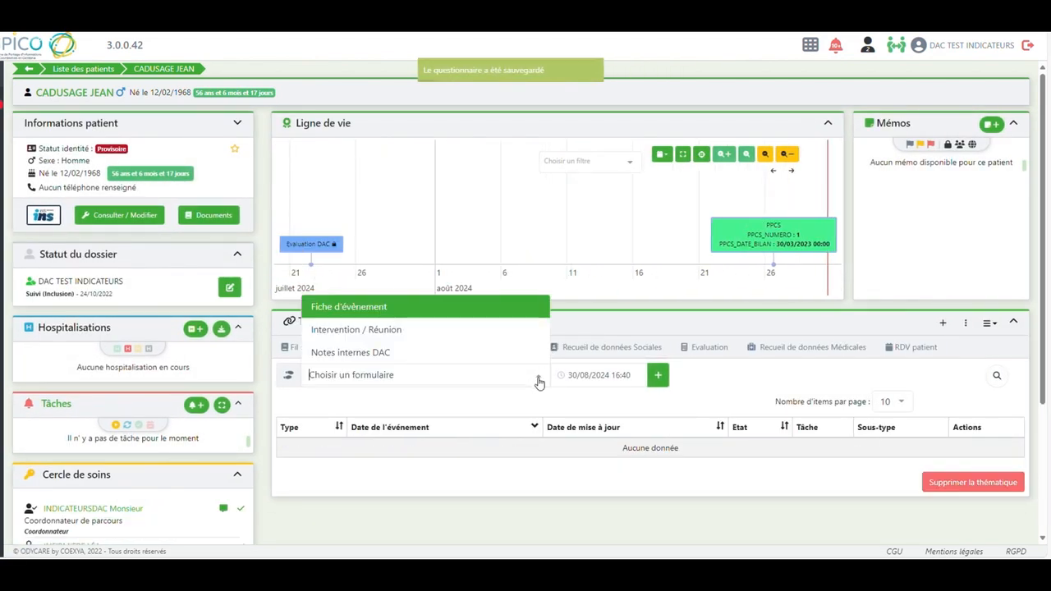
left_click(395, 333)
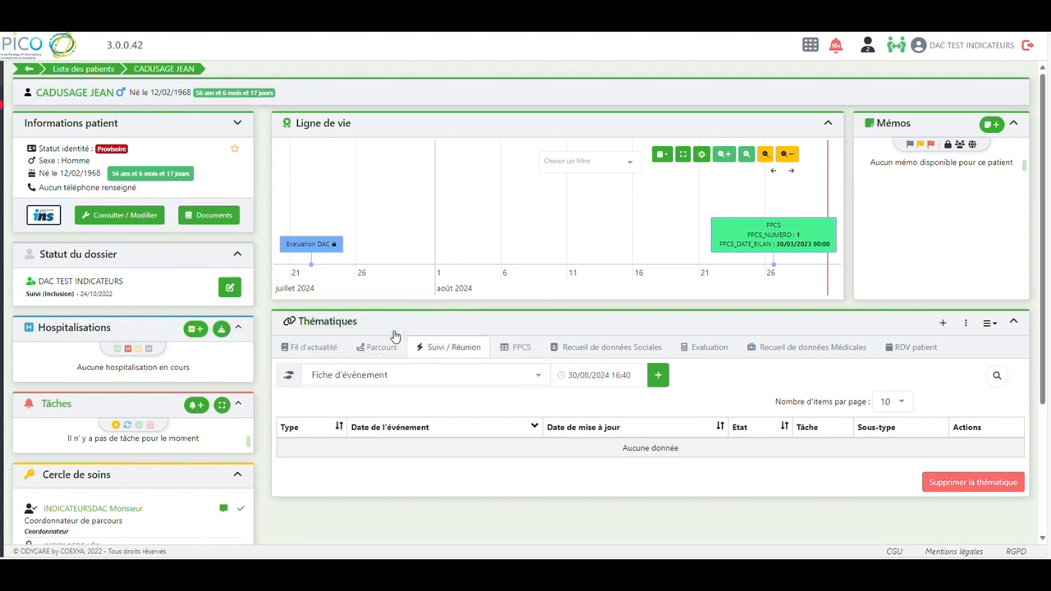
left_click(540, 377)
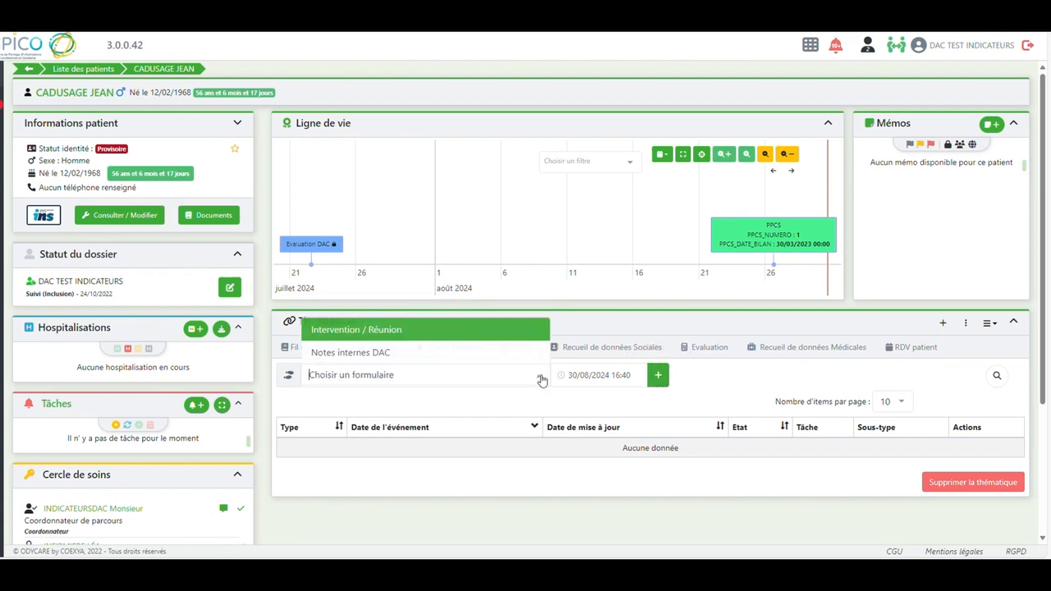
left_click(403, 330)
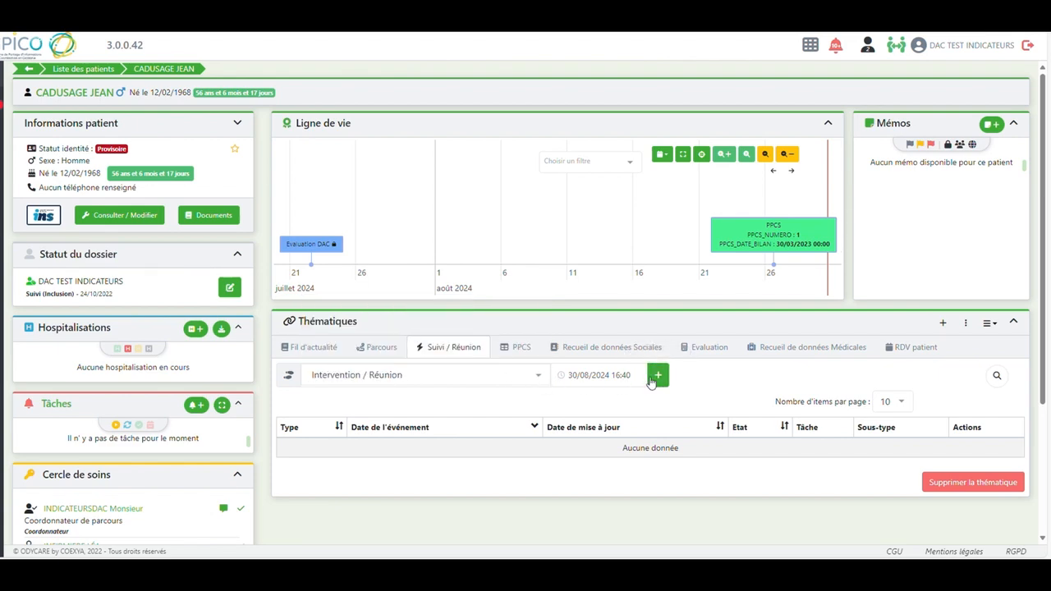
left_click(658, 377)
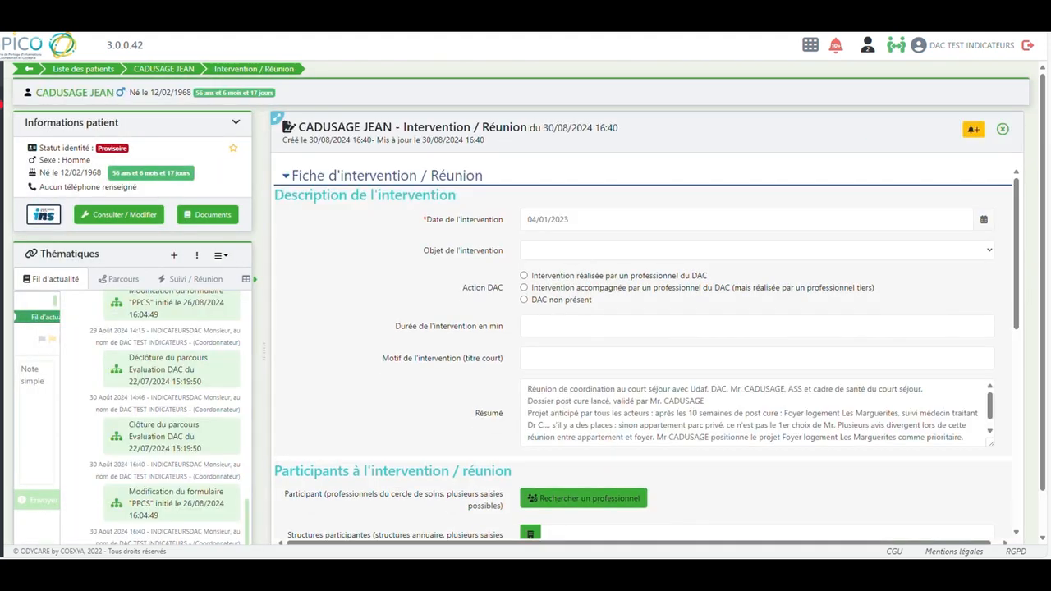
Describe the 04/01/2023 intervention as Réunion de Concertation Pluriprofessionnelle, réalisée par un professionnel du DAC, en présentiel
left_click(567, 259)
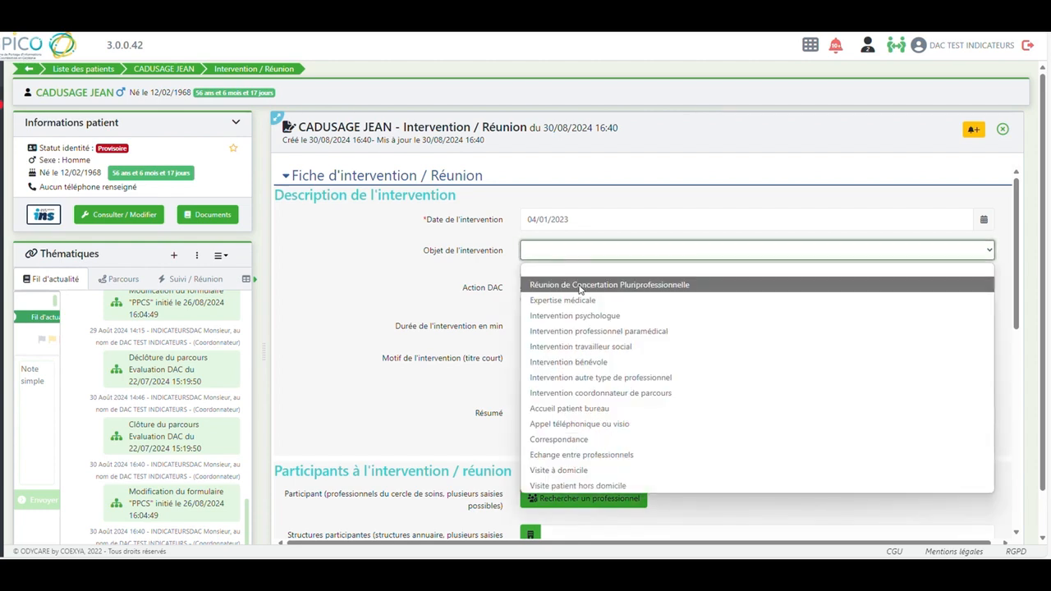
left_click(580, 285)
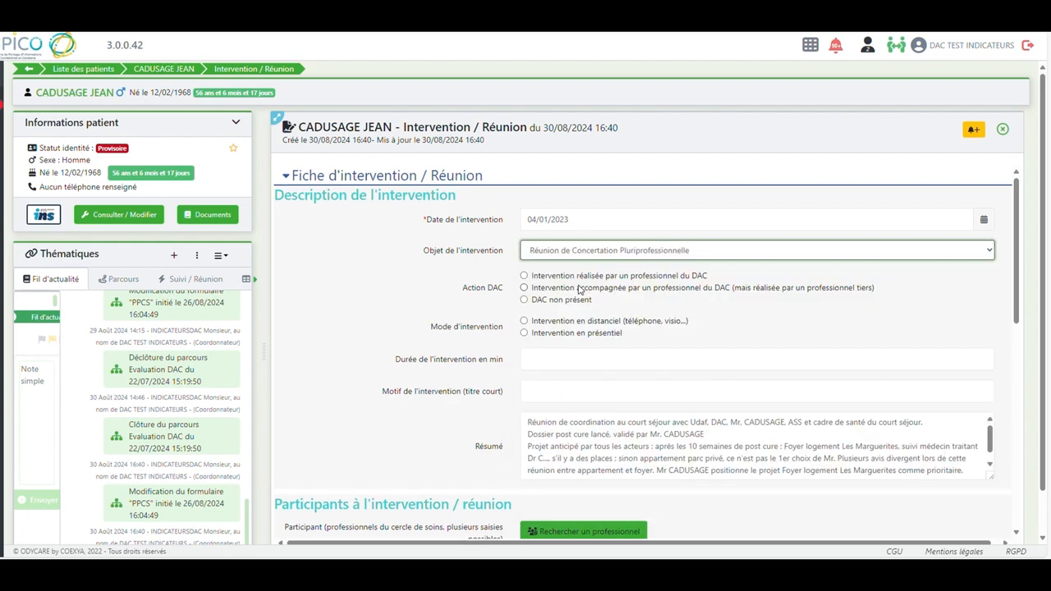
left_click(524, 276)
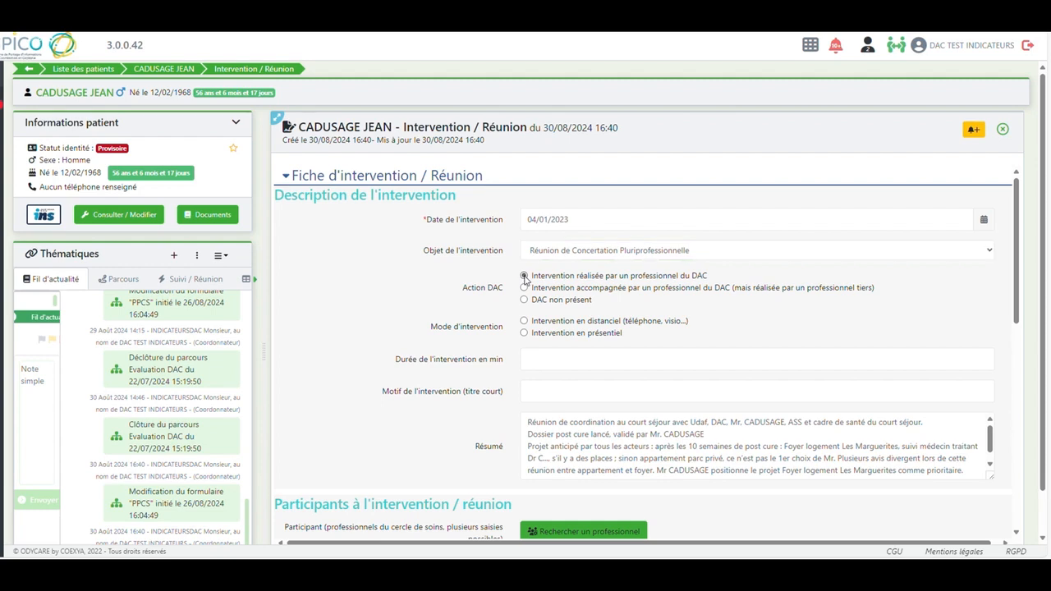
left_click(524, 334)
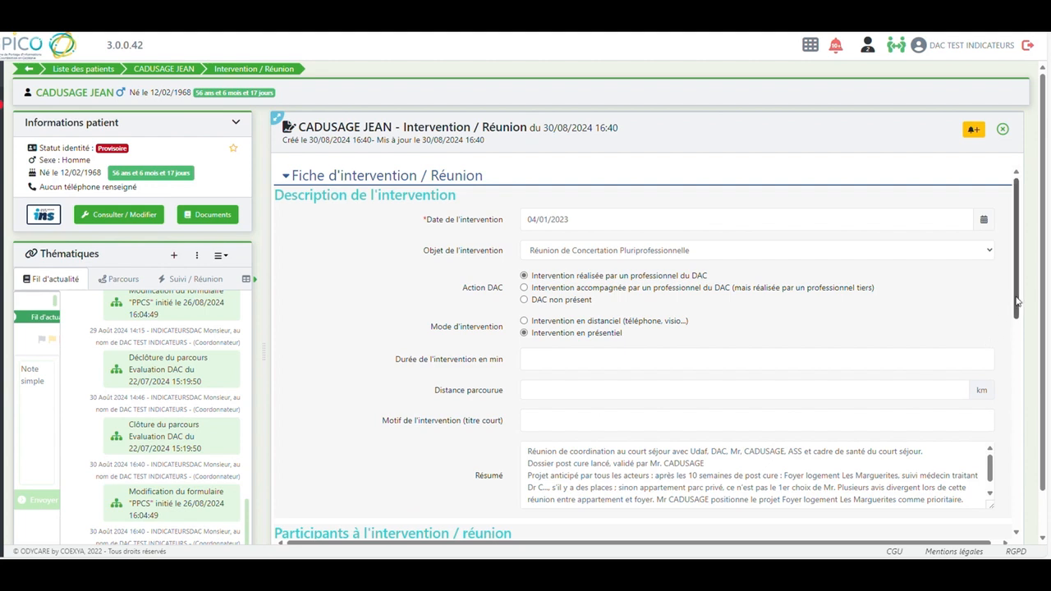
left_click_drag(1016, 316, 1016, 320)
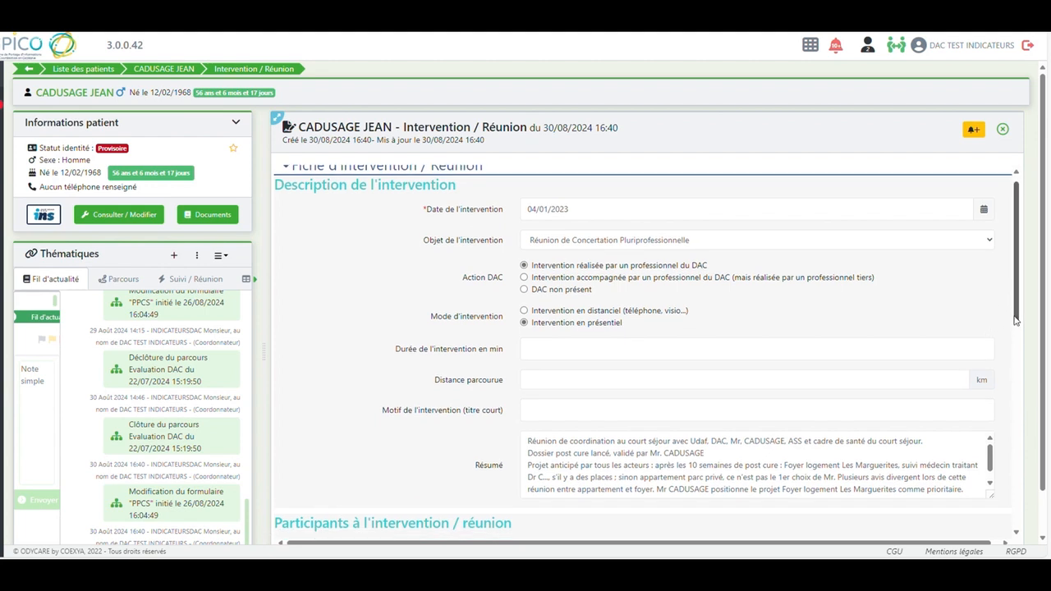
left_click(991, 462)
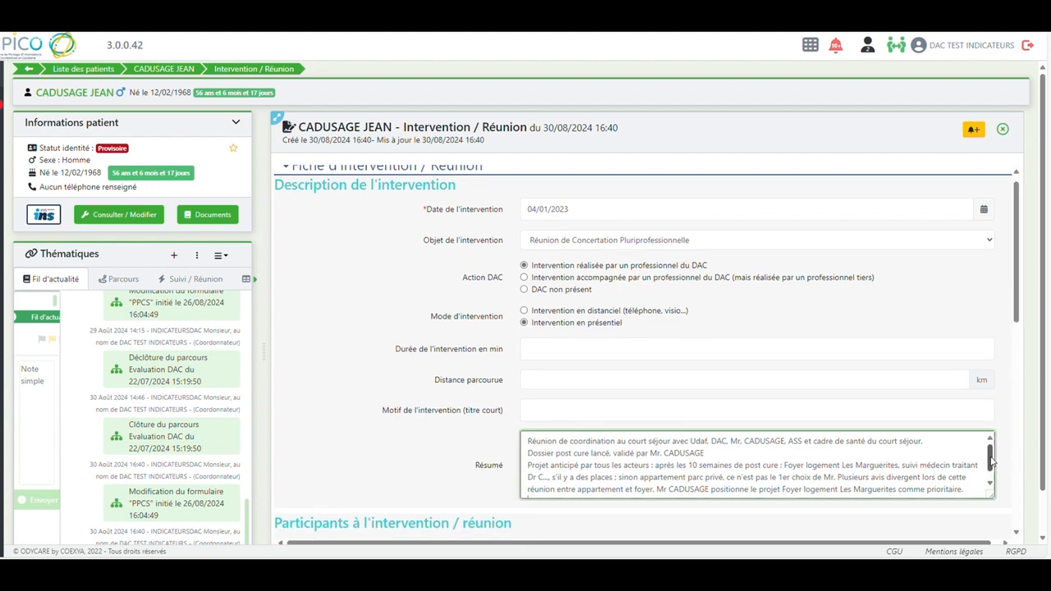
scroll(991, 462, "down", 1)
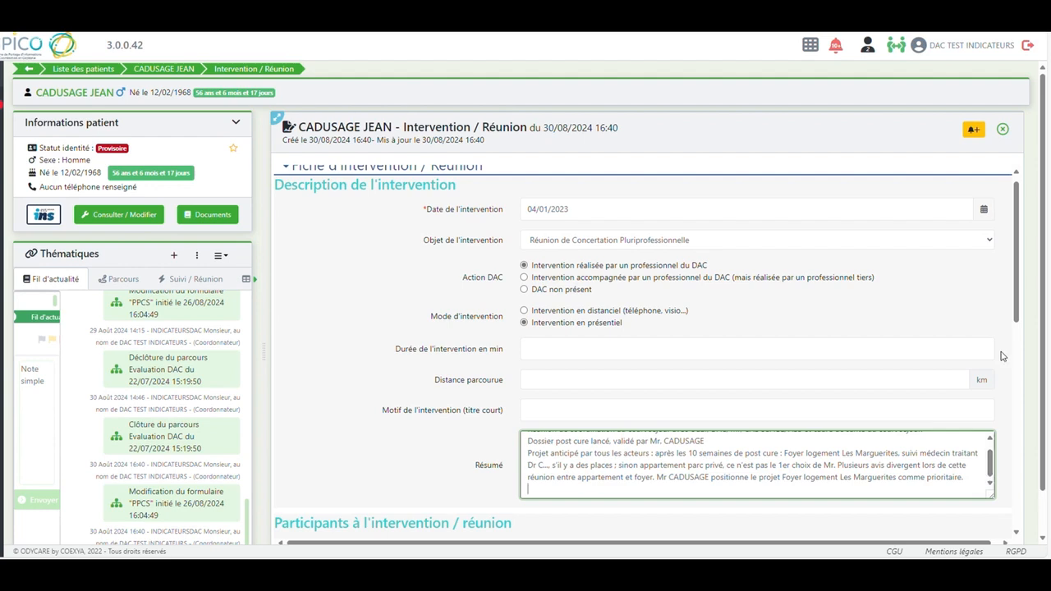
Save the Intervention / Réunion form and exit back to the patient's record, confirming the save
left_click_drag(1023, 289, 1020, 540)
left_click_drag(1043, 480, 1045, 525)
left_click(928, 519)
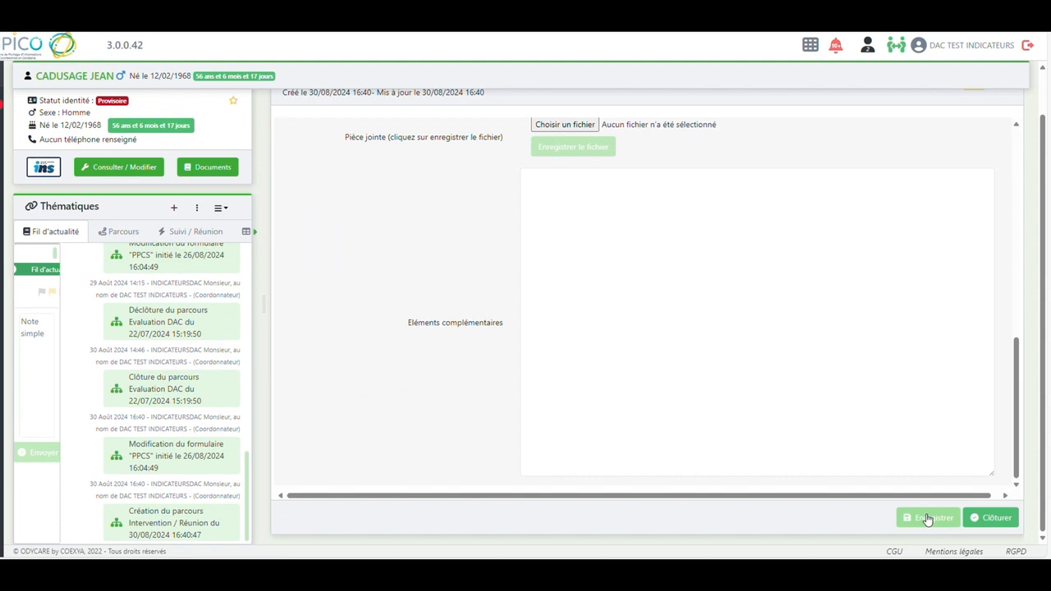
left_click_drag(1018, 345, 1016, 125)
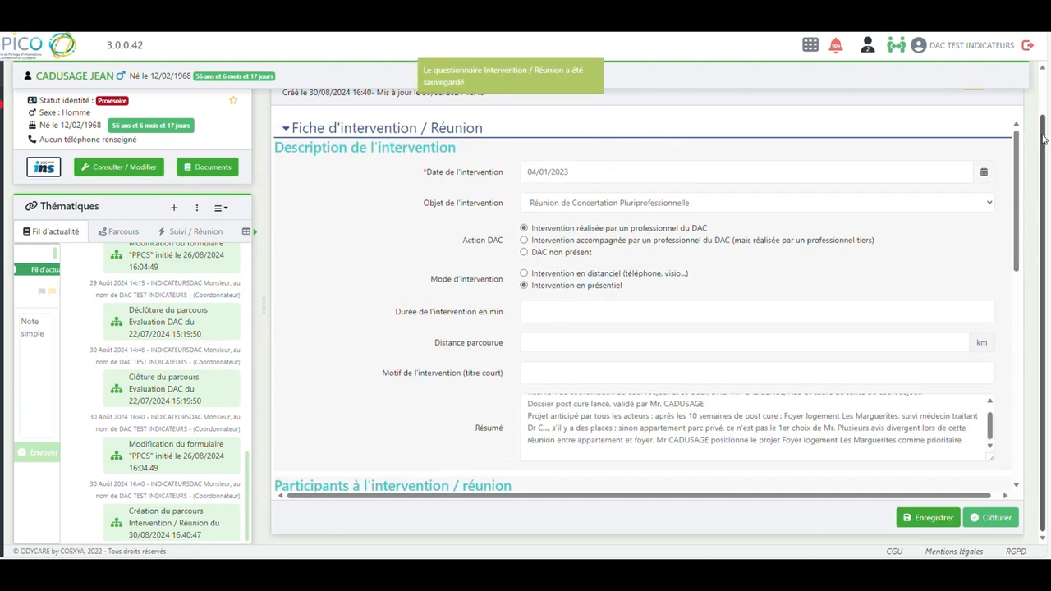
scroll(1045, 140, "up", 1)
left_click(1004, 130)
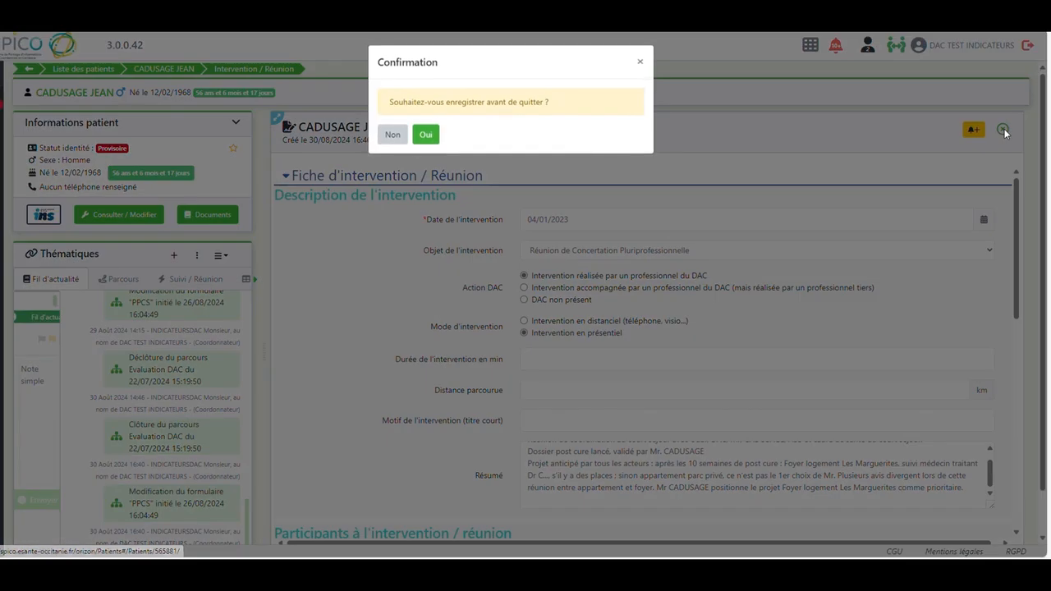
left_click(428, 135)
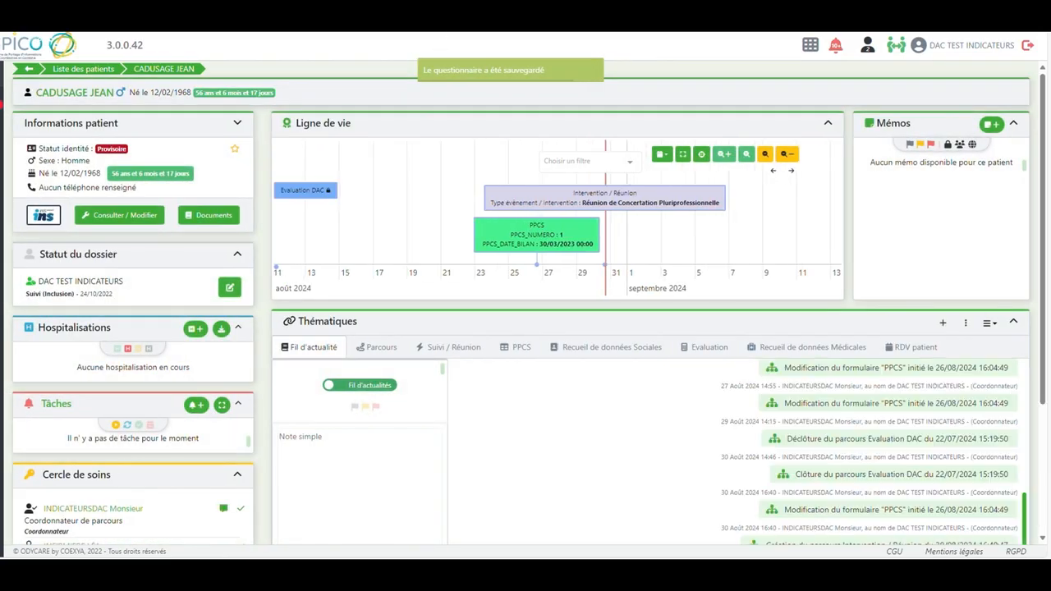
Reopen the PPCS for editing and add the 15/01 post-cure admission and 20/01 Foyer logement contact entries to JANVIER 2023 in Suivi interne global des objectifs
left_click(518, 354)
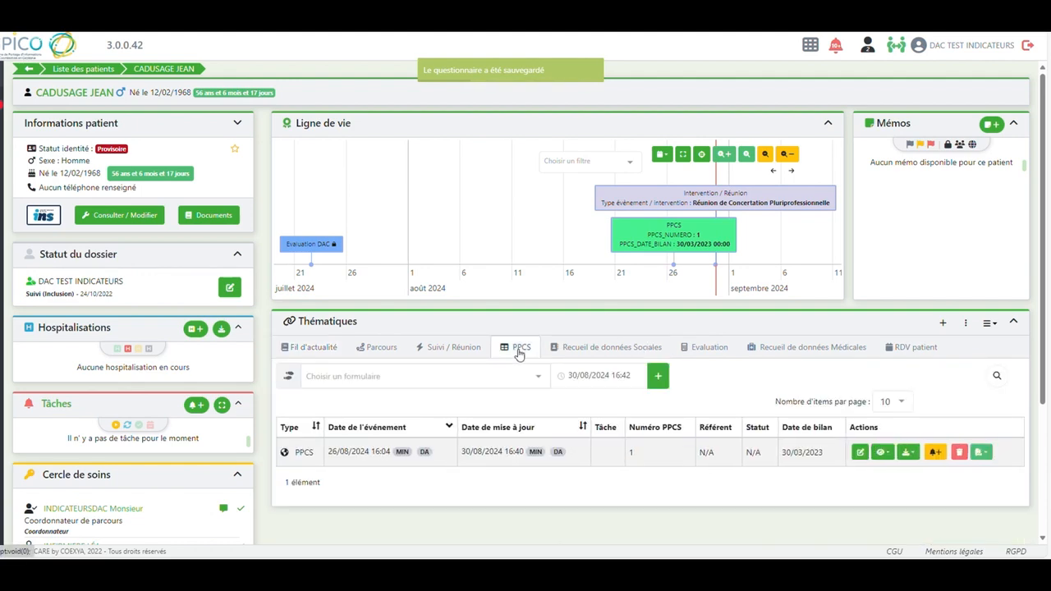
left_click(860, 419)
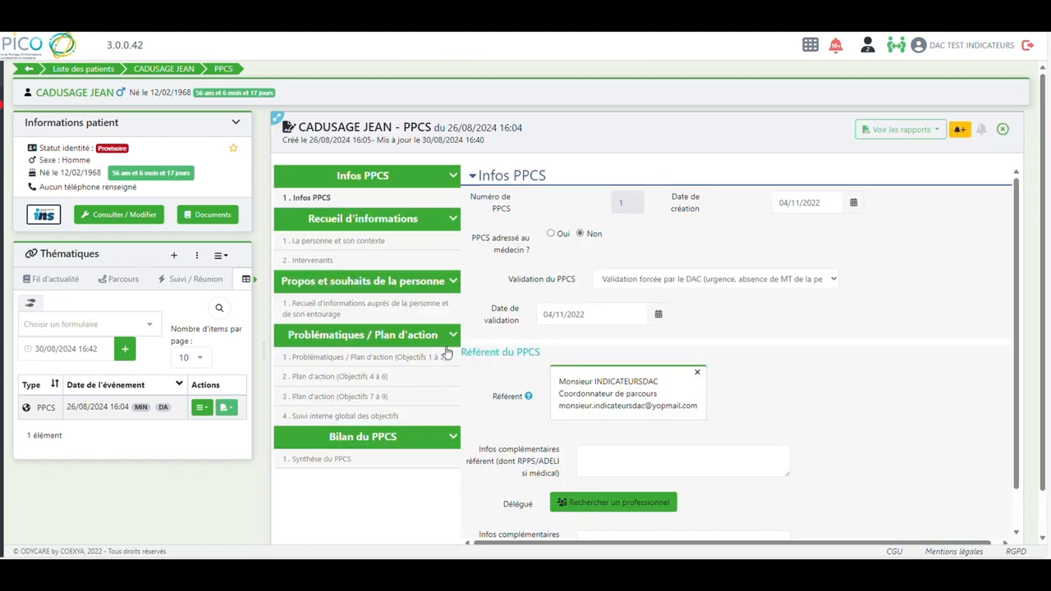
left_click(371, 417)
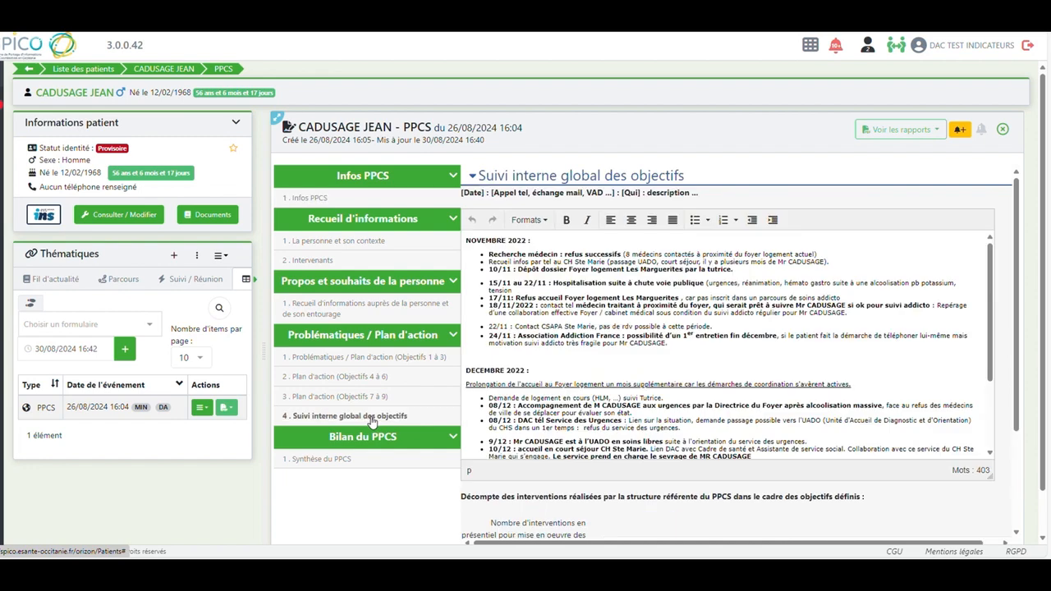
left_click_drag(991, 298, 994, 414)
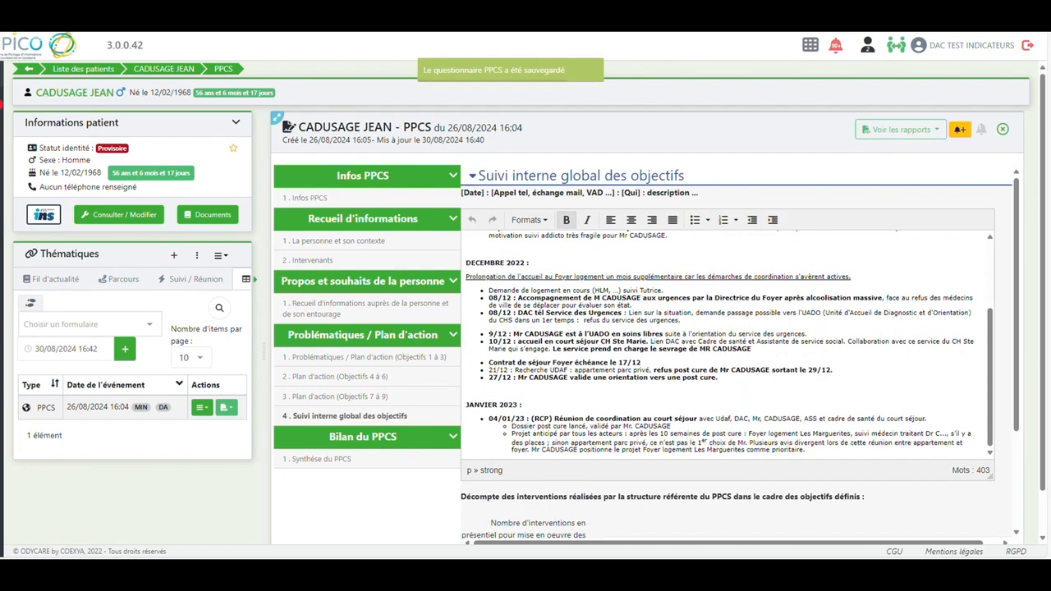
type("15/01 : accueil en post-cure à FRT (ville). 20/01 : Contact avec la Direction du Foyer logement Les Marguerites, étayage prévisionnel (passage infirmier pour distribution du ttt, Cmp, Ass Addiction France ou CH pour suivi addicto ; articulation des soins centrée vers le Médecin Traitant Dr C...)")
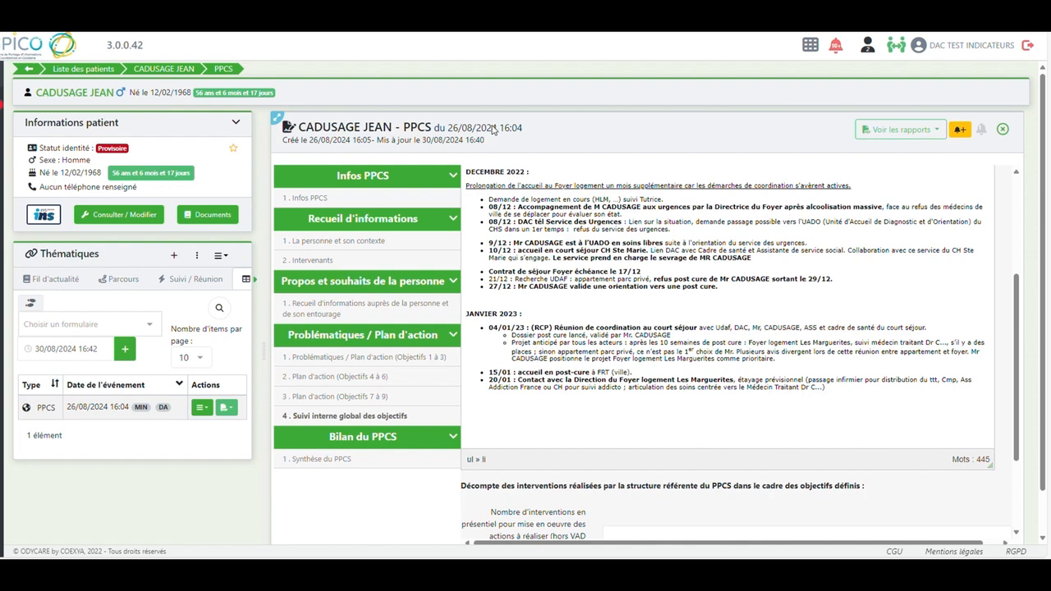
Add the FEVRIER 2023 section on the post cure exit and 27/02 visit, and the MARS 2023 section on the 14/03 housing entry
type("FEVRIER 2023 : Sortie post cure prévue début mars, pas de dispo en Foyer logement début février. Option appartement parc privé qui resurgit. Fin février place Foyer logement Les Marguerites dispo, visite programmée avant sa sortie, DAC accompagne la visite. 27/02 : Visite validée par Mr CADUSAGE, règlement de fonctionnement accepté, enthousiaste, satisfait du parcours engagé,motivé à mettre en place ce projet")
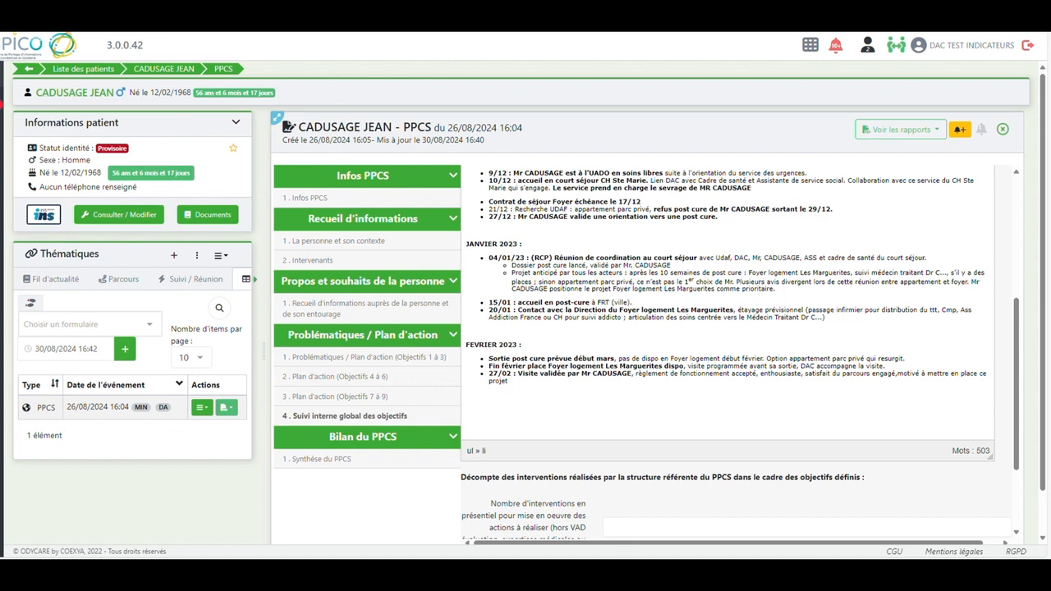
type("MARS 2023 : Entrée prévue le 14/03 dans l'appartement du Foyer Logement Les Marguerites, Le 14/03, 14h30 : rdv médecin avec Mr CADUSAGE, UDAF, DAC pour présentation et organisation du parcours de soins (passage infirmier pour vérif pilulier 1x/semaine, contact CH rodez addicto, contact CMP du secteur, suivi Dr C... régulier (nvx médecin traitant)")
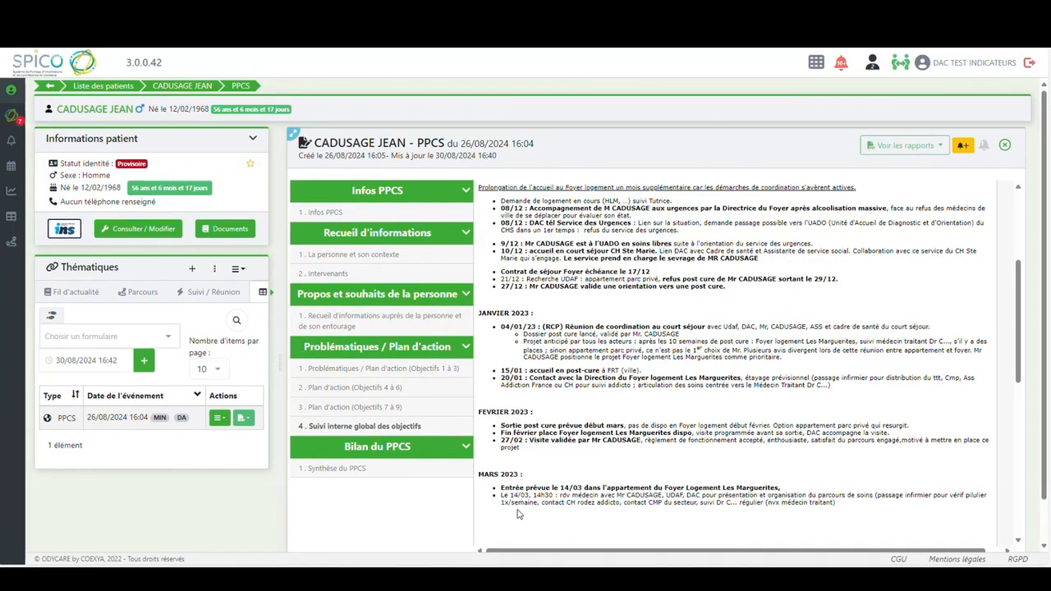
Evaluate Objectif 1 as achieved (Oui), stating that the patient is housed from 14/03/2023 at foyer logement Les Marguerites
left_click(371, 369)
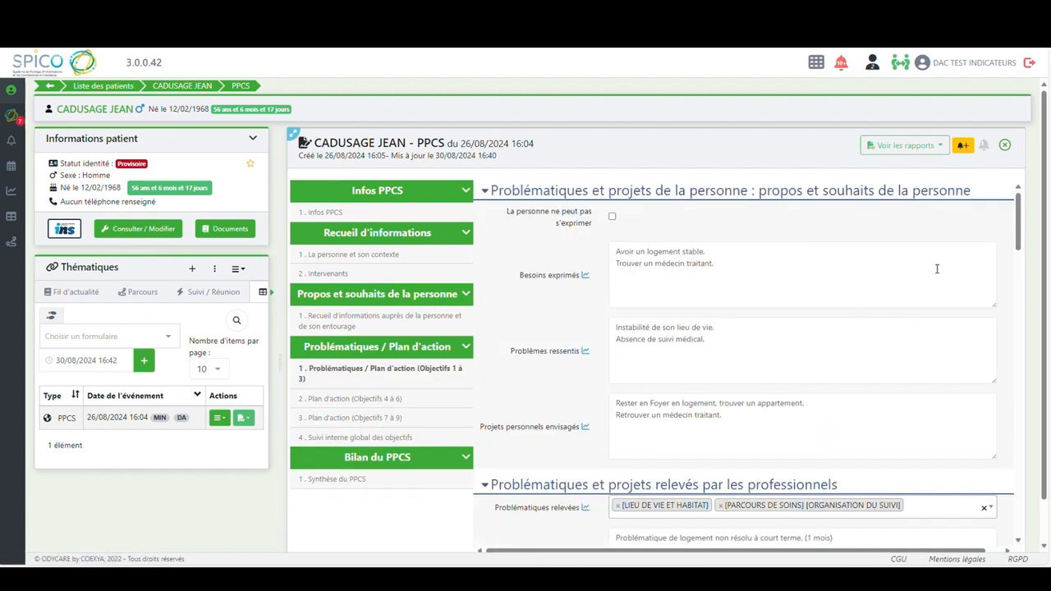
left_click_drag(1018, 240, 1018, 394)
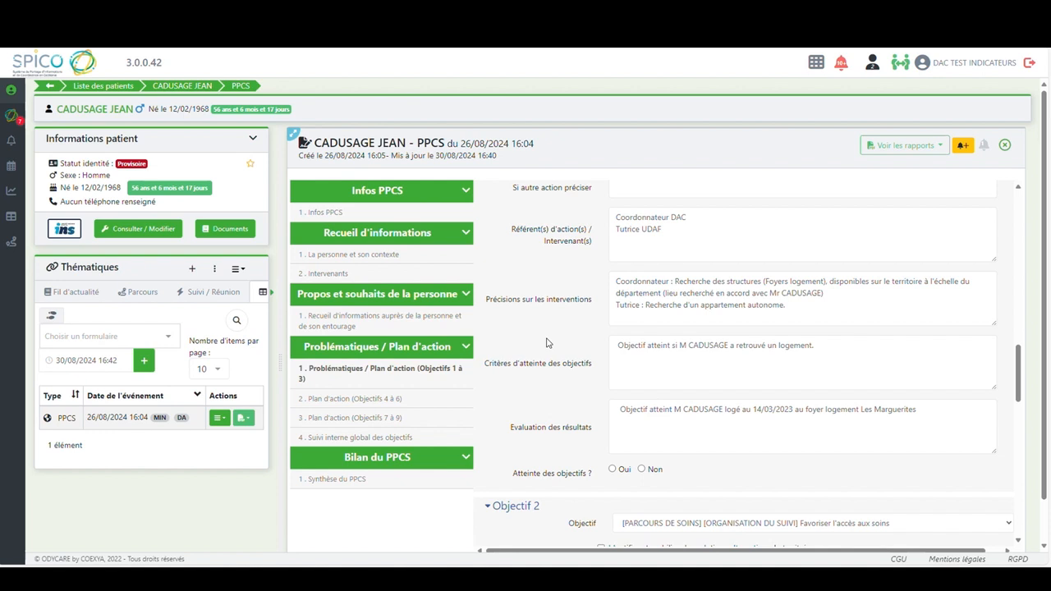
left_click(612, 468)
Mark Objectif 2 as achieved (Oui), with the evaluation that the patient is "suivi régulièrement par son nvx médecin traitant"
left_click_drag(1021, 372, 1024, 417)
scroll(1023, 424, "down", 2)
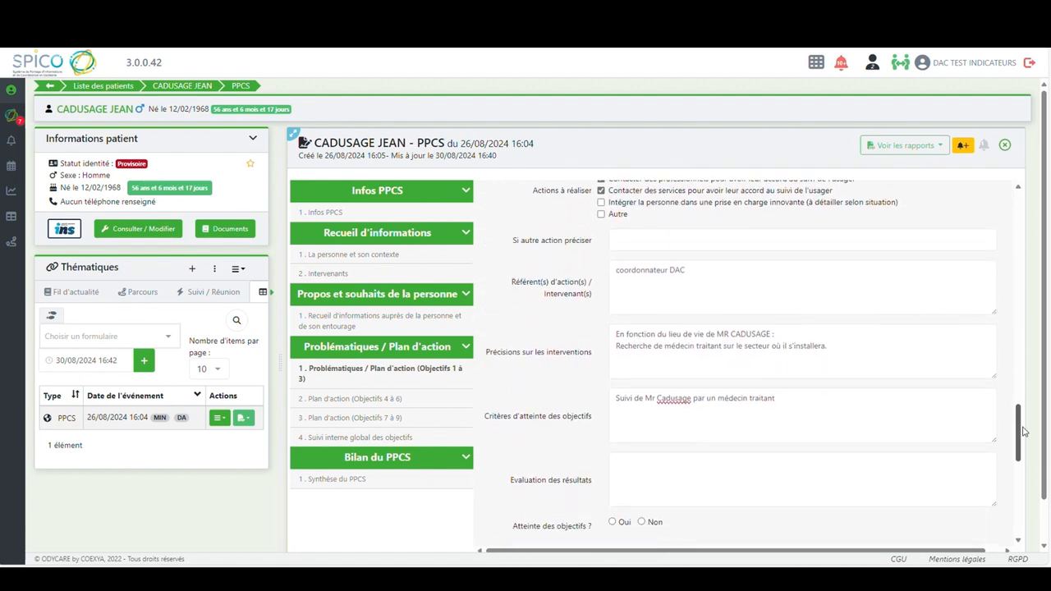
left_click(613, 509)
left_click(623, 450)
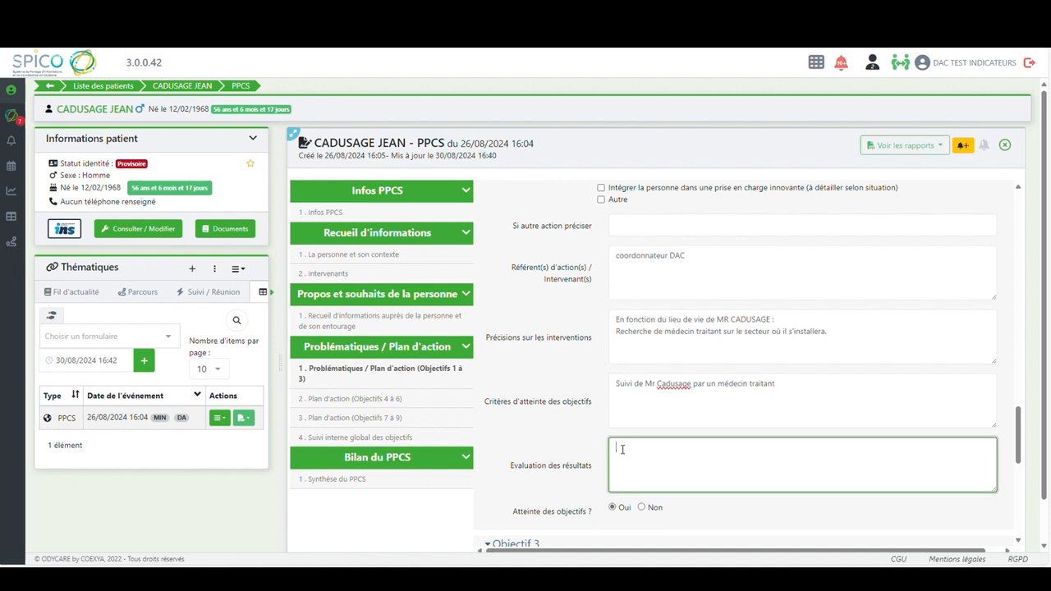
type("MR CADUSAGE suivi régulièrement par son n")
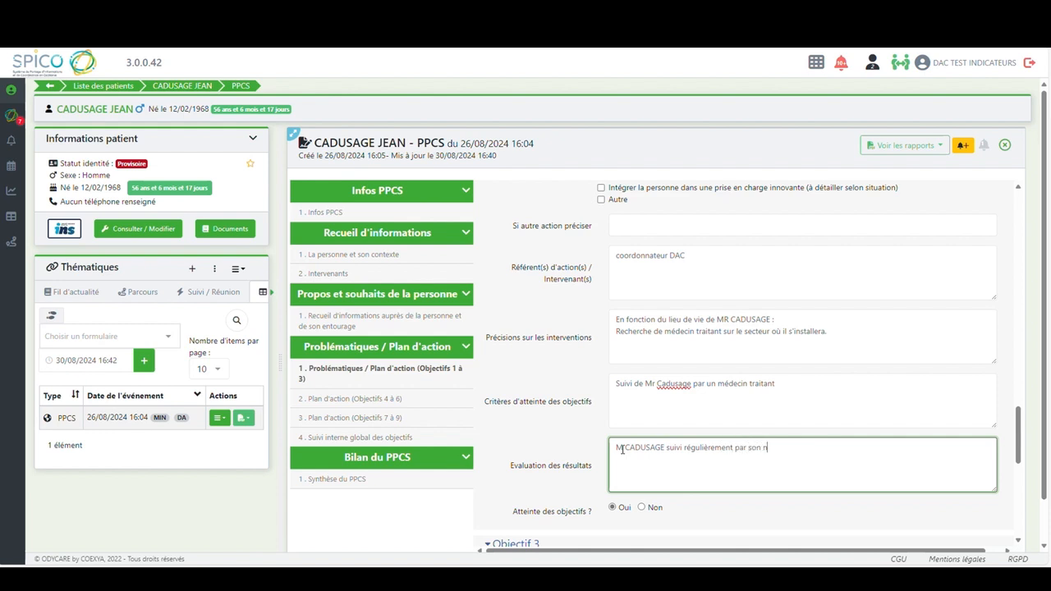
type("ux médecin traitant")
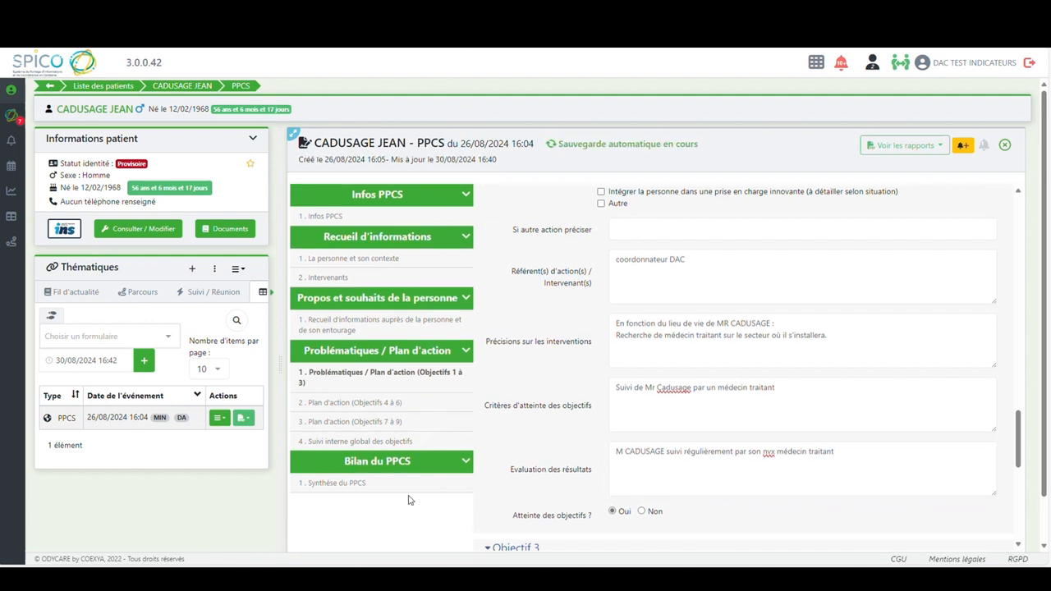
Add the AVRIL / MAI / JUIN 2023 section, including the 29/06 Mise en veille entry, to the internal follow-up and return to Objectifs 1 à 3
left_click(351, 441)
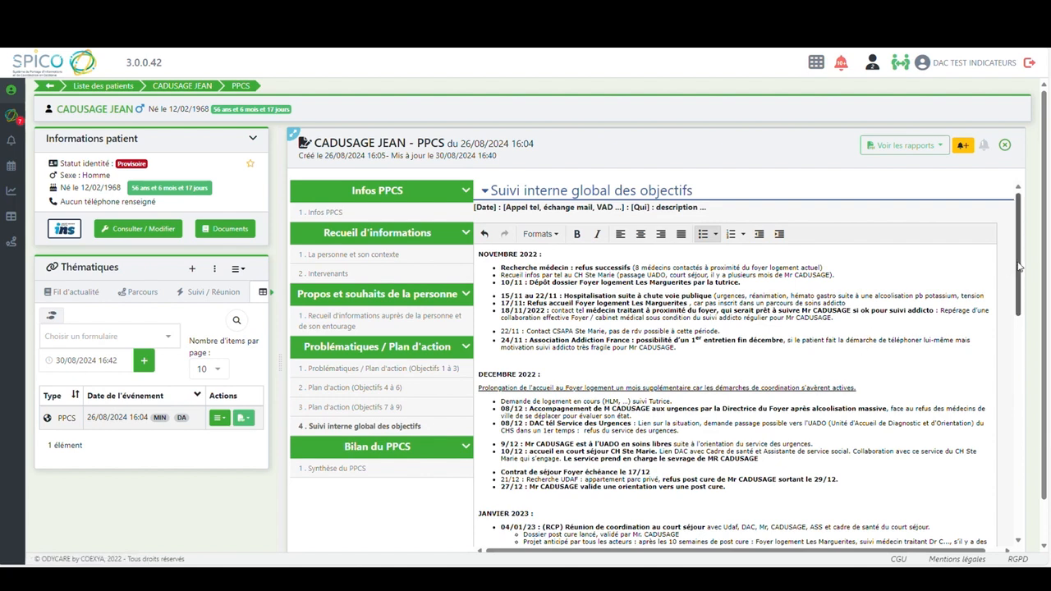
left_click_drag(1019, 265, 1018, 372)
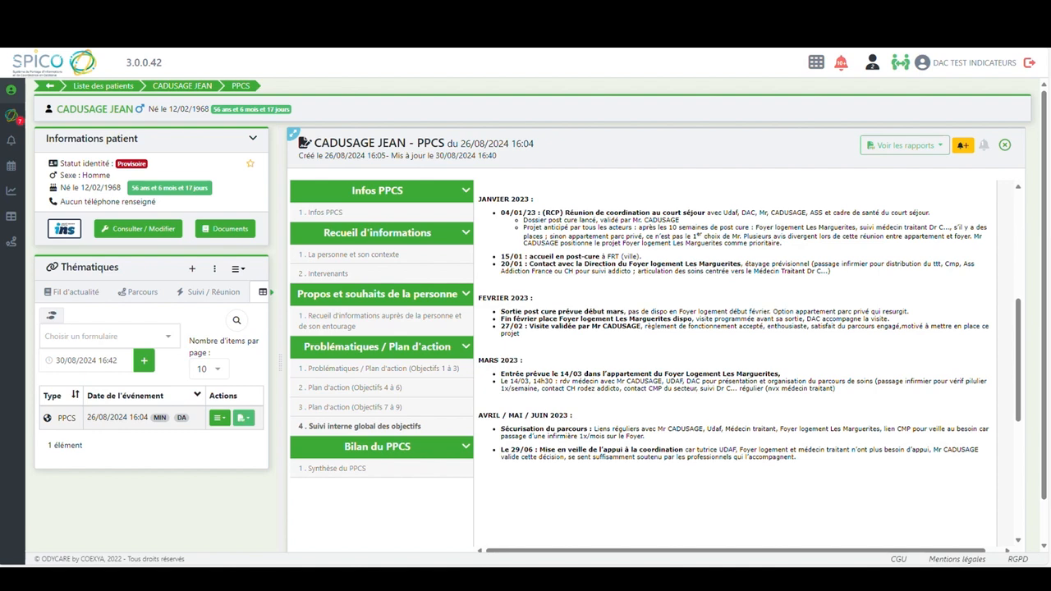
left_click(367, 371)
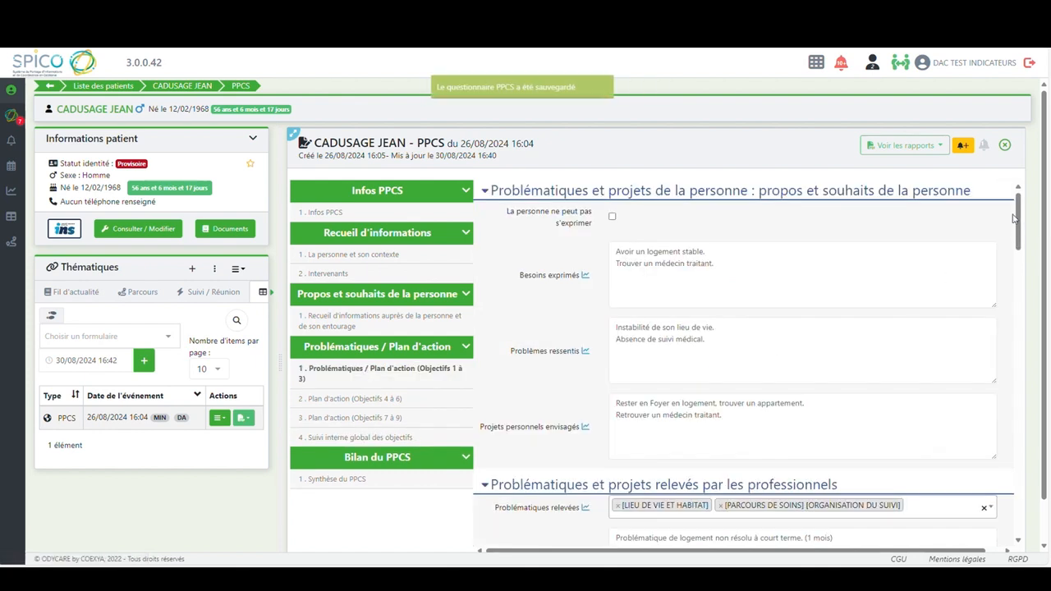
Mark Objectif 3 as achieved (Oui), with the evaluation "Situation stabilisée au bout de 8 mois"
left_click_drag(1019, 215, 1018, 509)
left_click(612, 519)
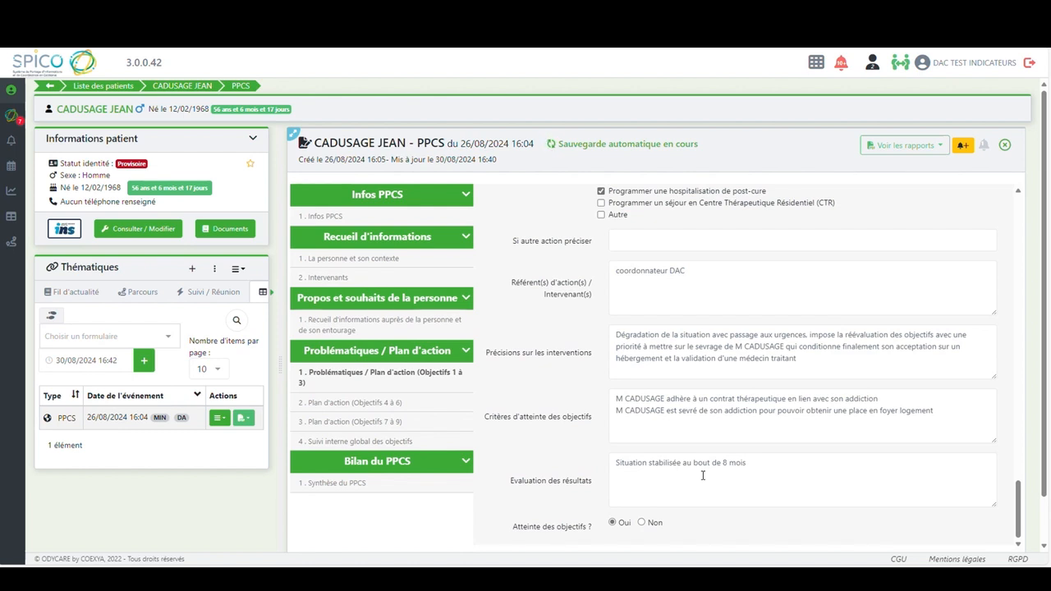
Complete the Bilan du PPCS dated 29/06/2023 with its synthesis and the decision "Fin d'accompagnement", save it and close the PPCS
scroll(526, 329, "down", 1)
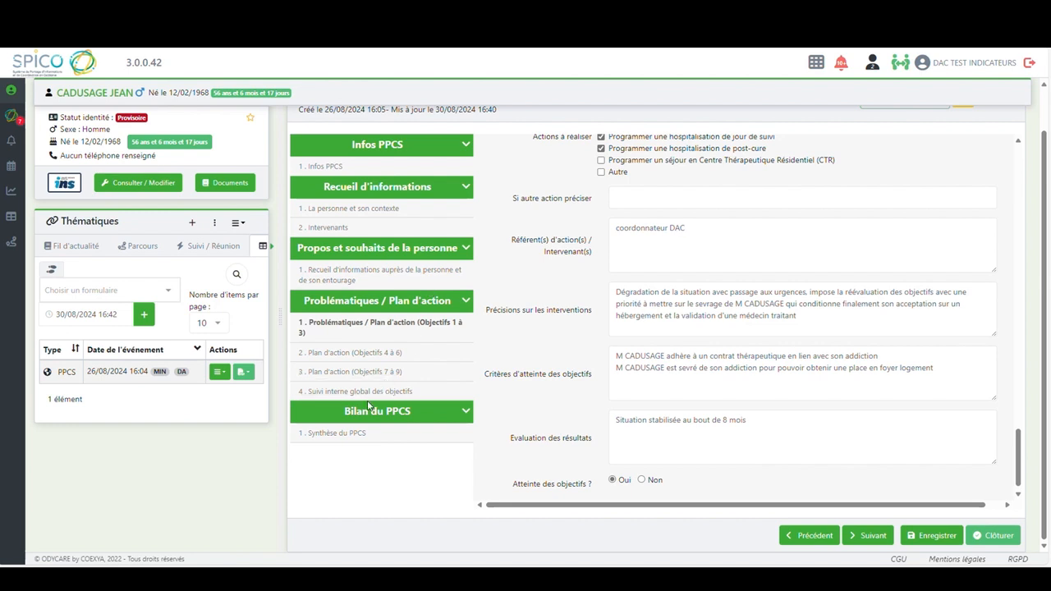
left_click(336, 436)
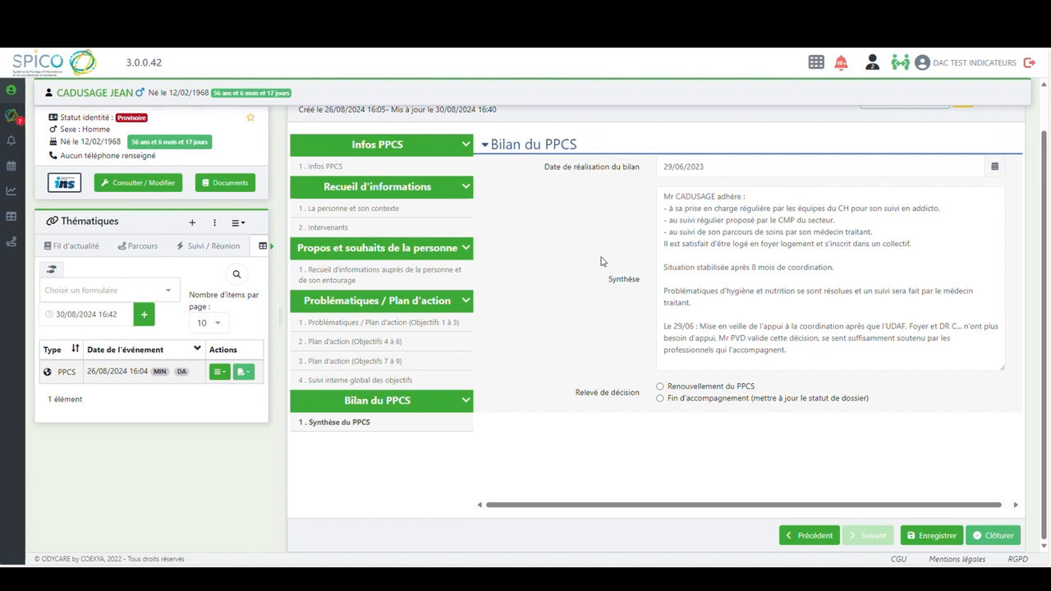
left_click(660, 398)
left_click(933, 537)
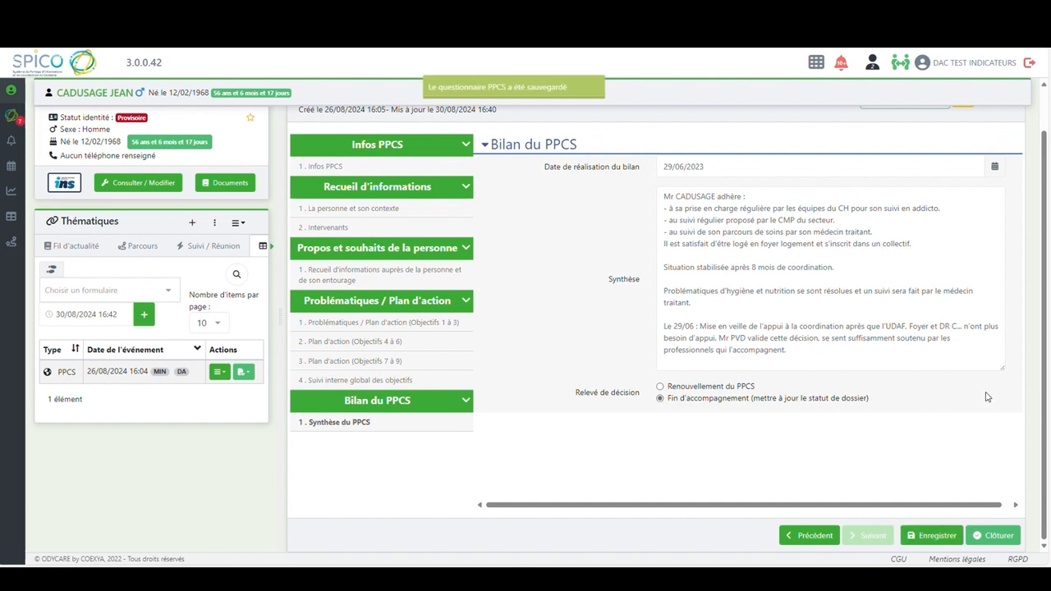
left_click_drag(1043, 301, 1043, 259)
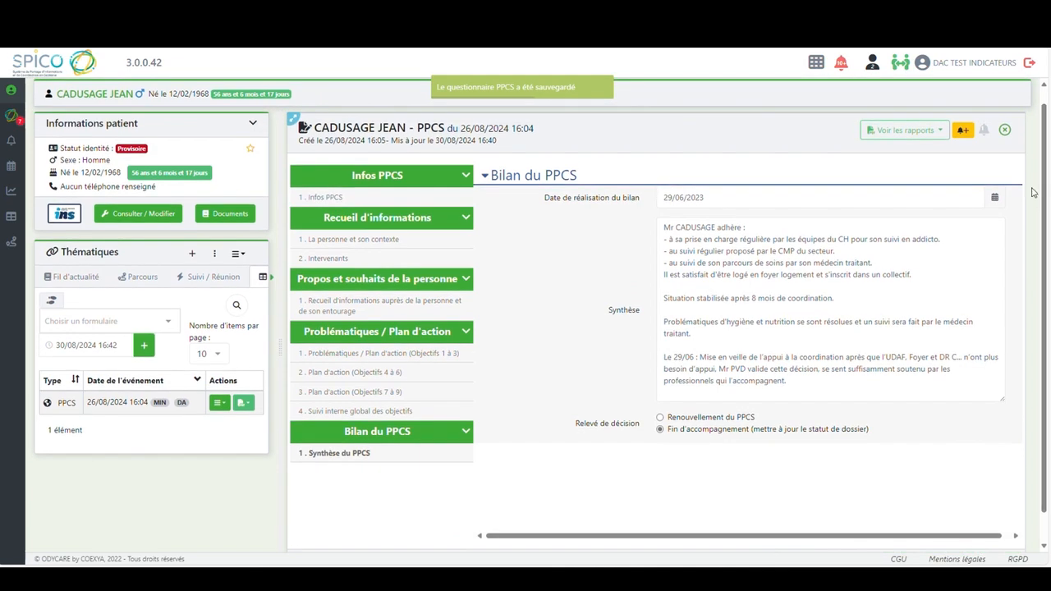
left_click(1005, 131)
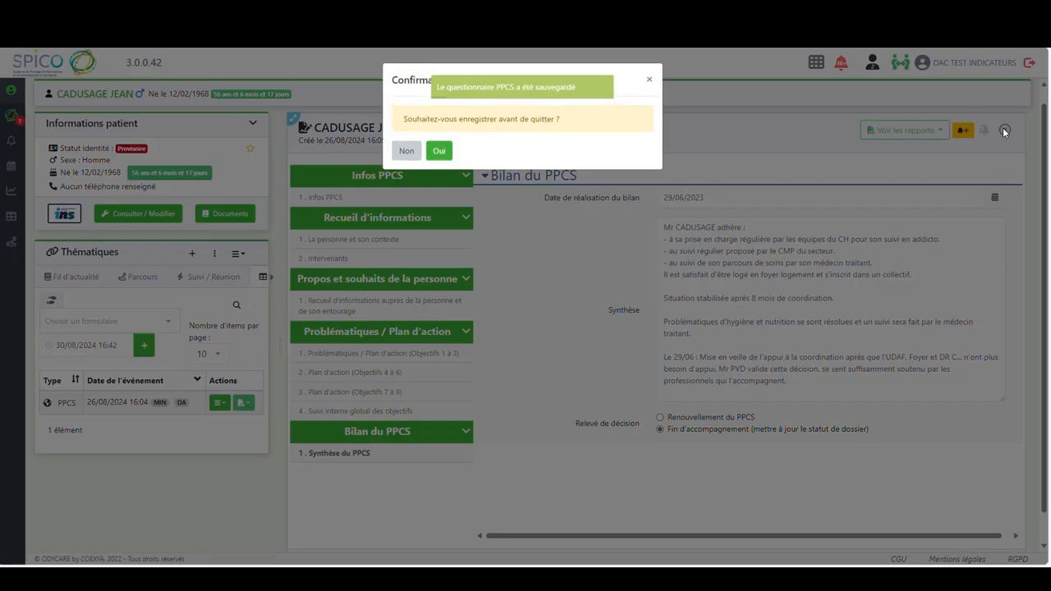
left_click(439, 148)
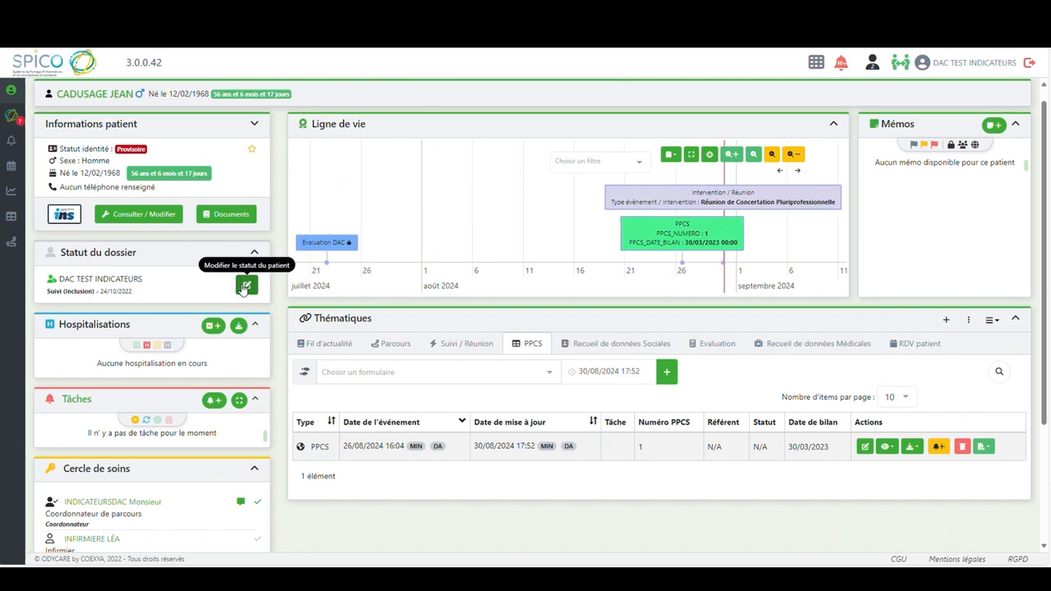
Add a new status to the patient's dossier with the status date 29/06/2023
left_click(245, 286)
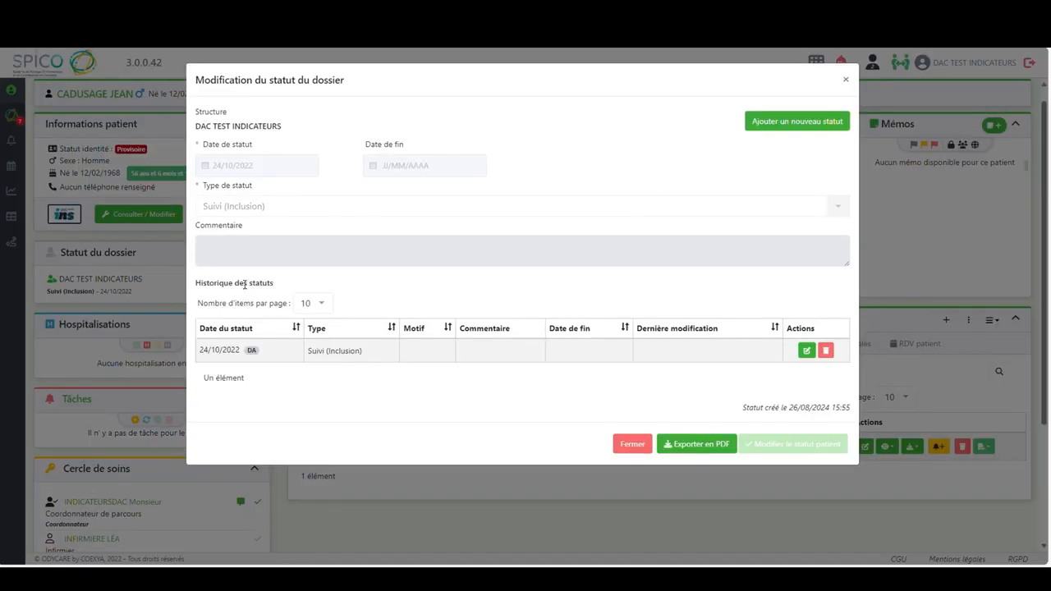
left_click(780, 122)
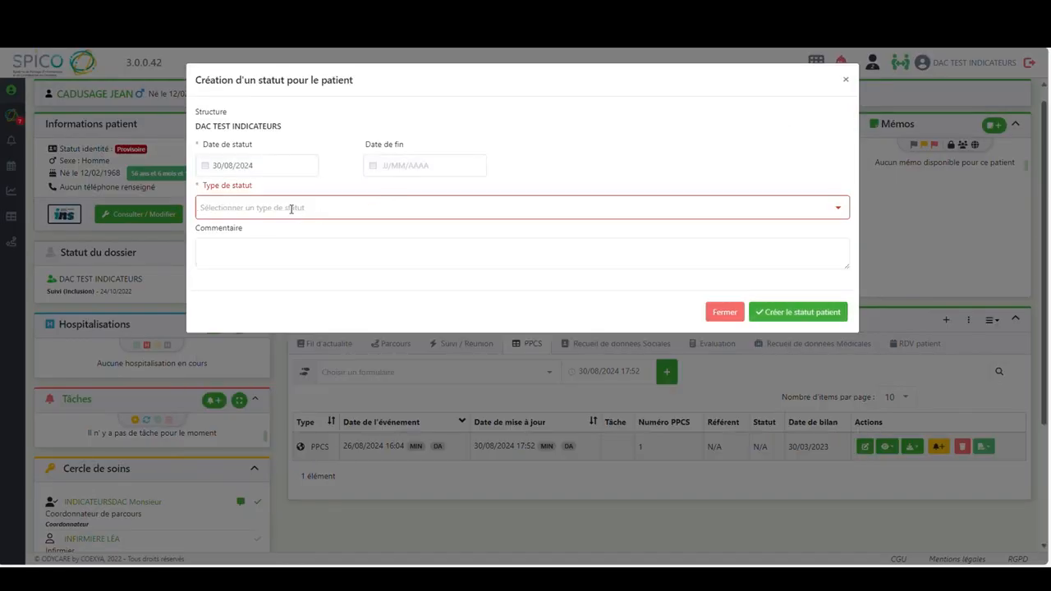
left_click(253, 165)
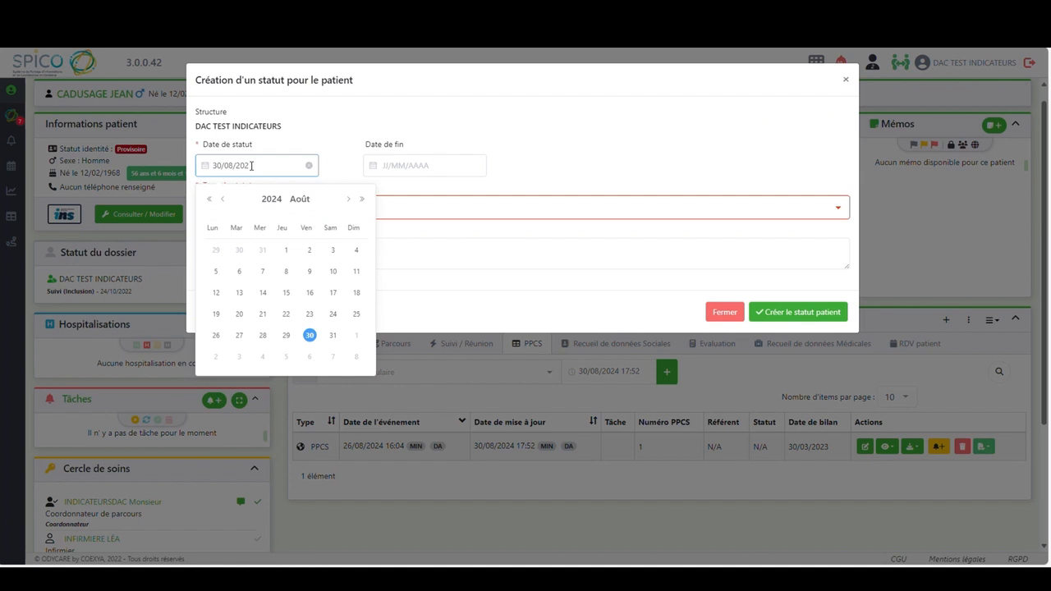
key("BackSpace")
key("BackSpace")
key("BackSpace")
key("BackSpace")
key("BackSpace")
key("BackSpace")
key("BackSpace")
key("BackSpace")
key("BackSpace")
type("29/06/2023")
left_click(267, 150)
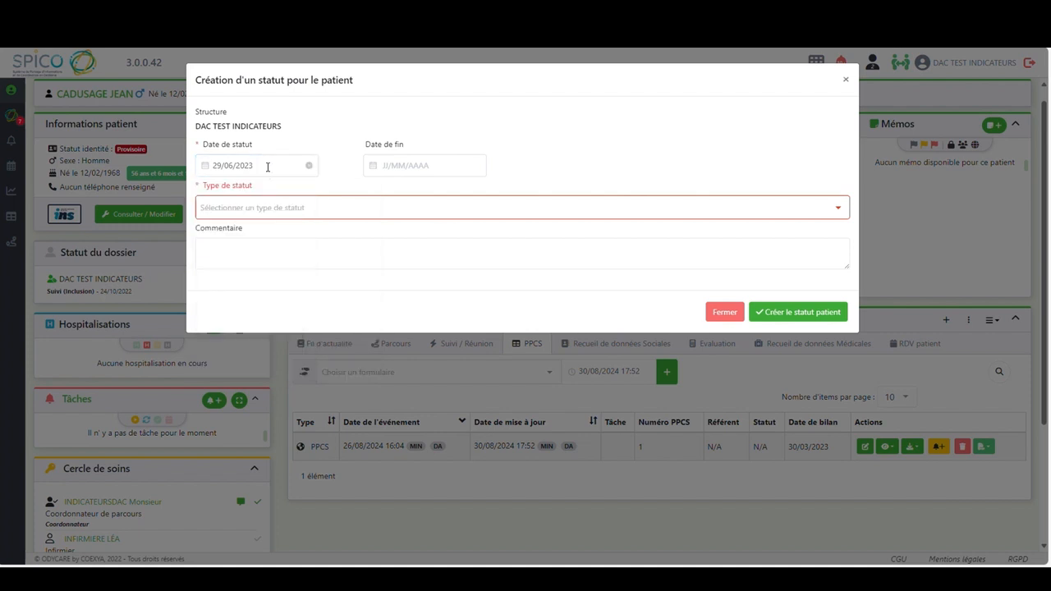
Set the new status to Sortie with the motif "Problématique résolue", create it and close the status window
left_click(232, 210)
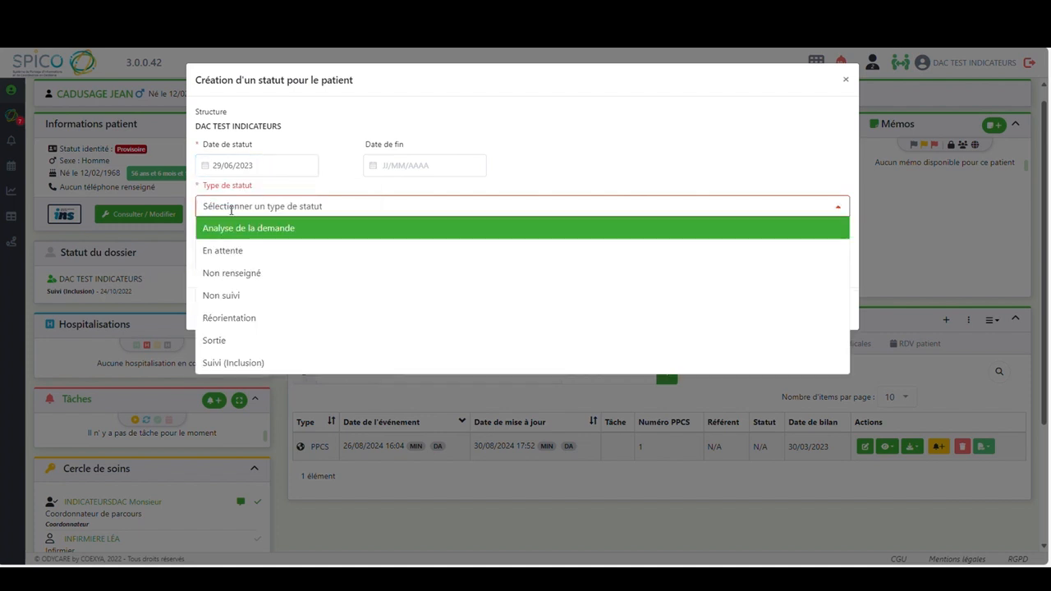
left_click(225, 342)
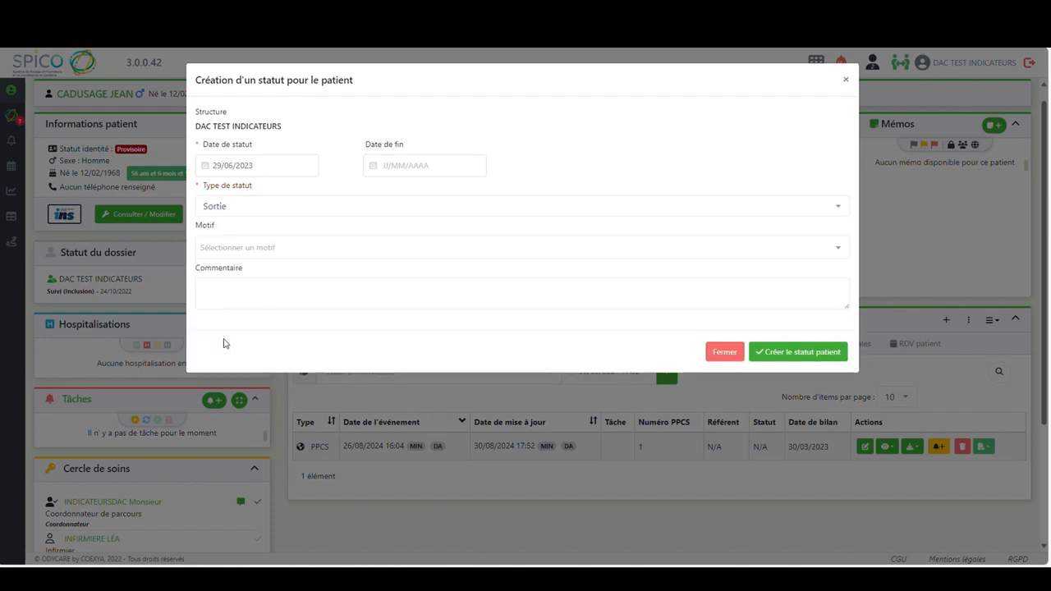
left_click(221, 246)
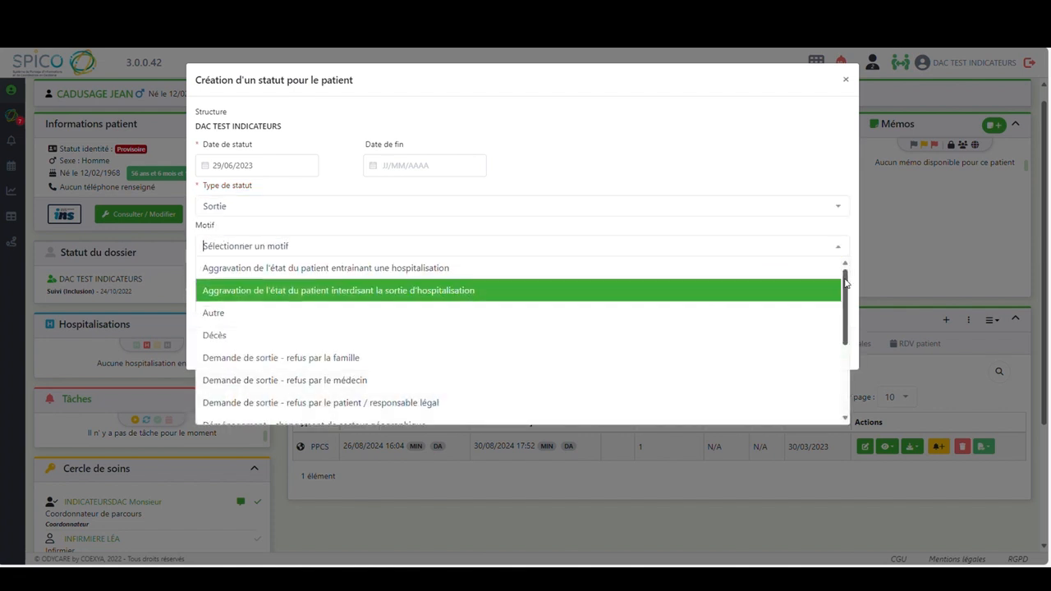
left_click_drag(846, 290, 847, 364)
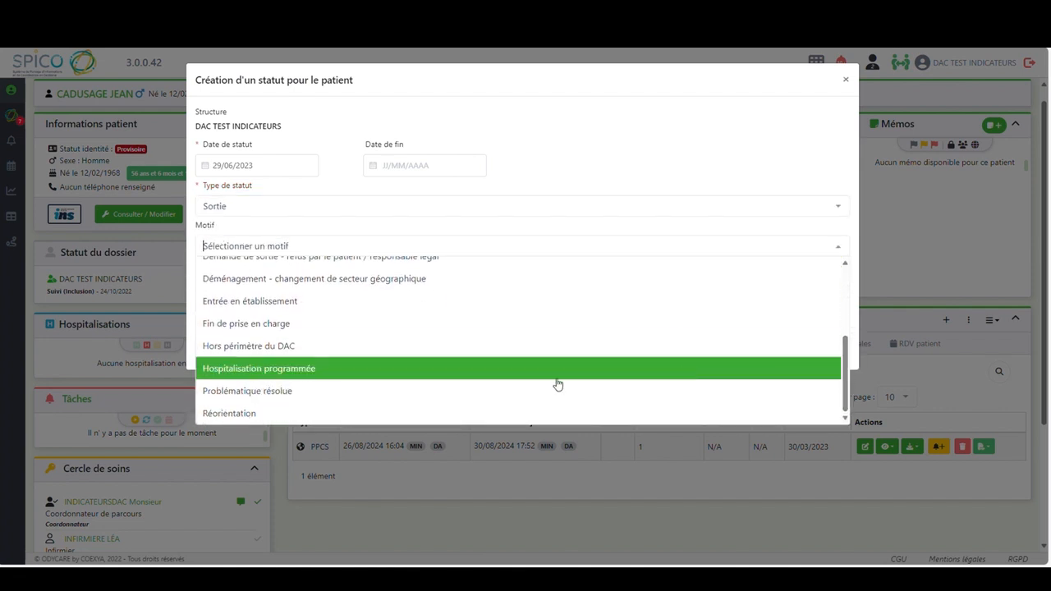
left_click(289, 391)
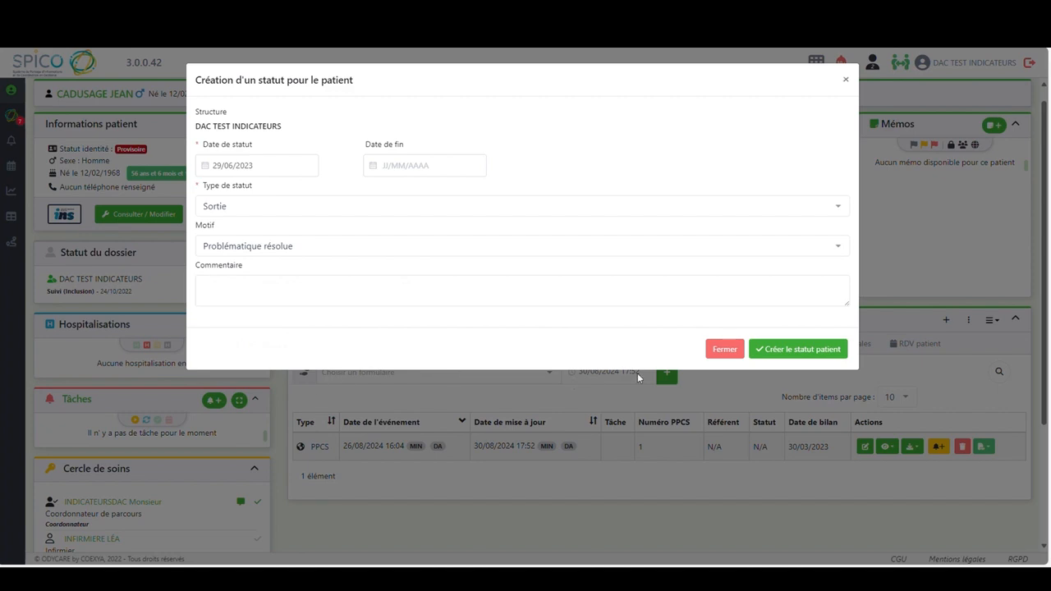
left_click(794, 350)
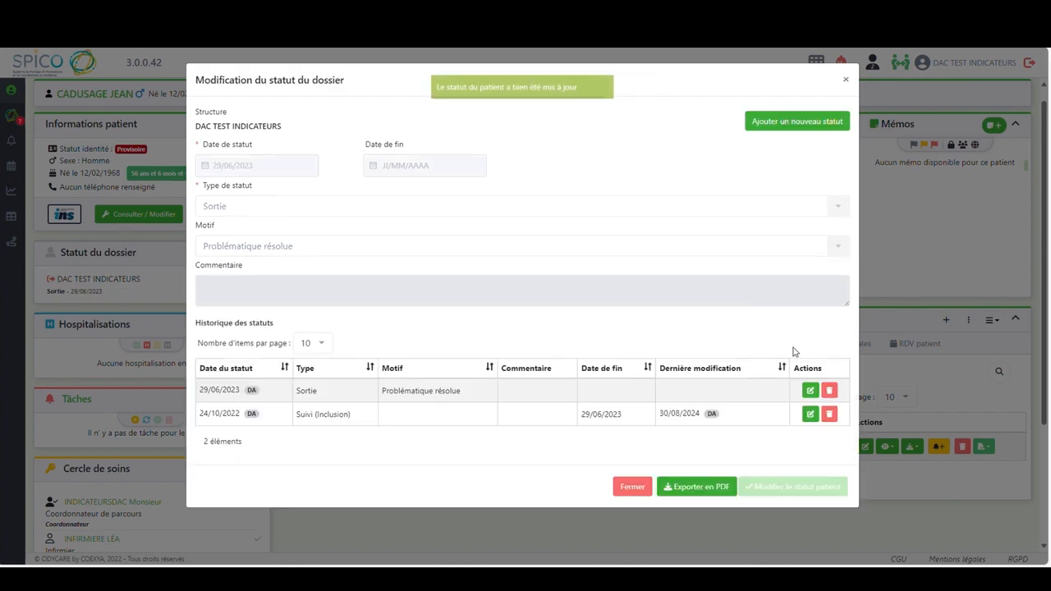
left_click(624, 488)
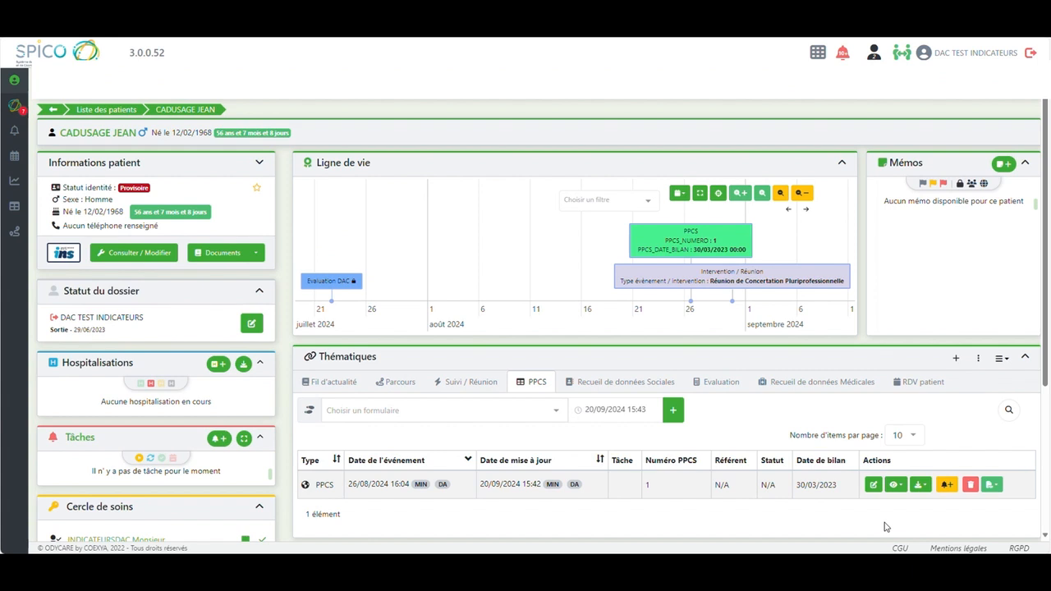
Look at the PPCS synthesis report options, and reopen the PPCS to mark Objectif 1 as not achieved (Non)
left_click(992, 485)
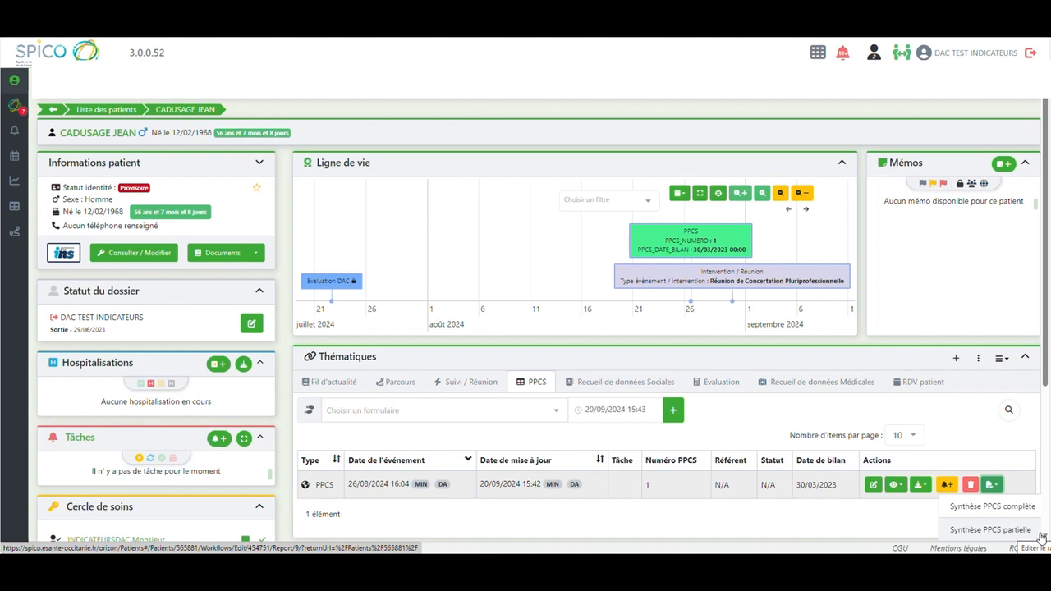
left_click(873, 486)
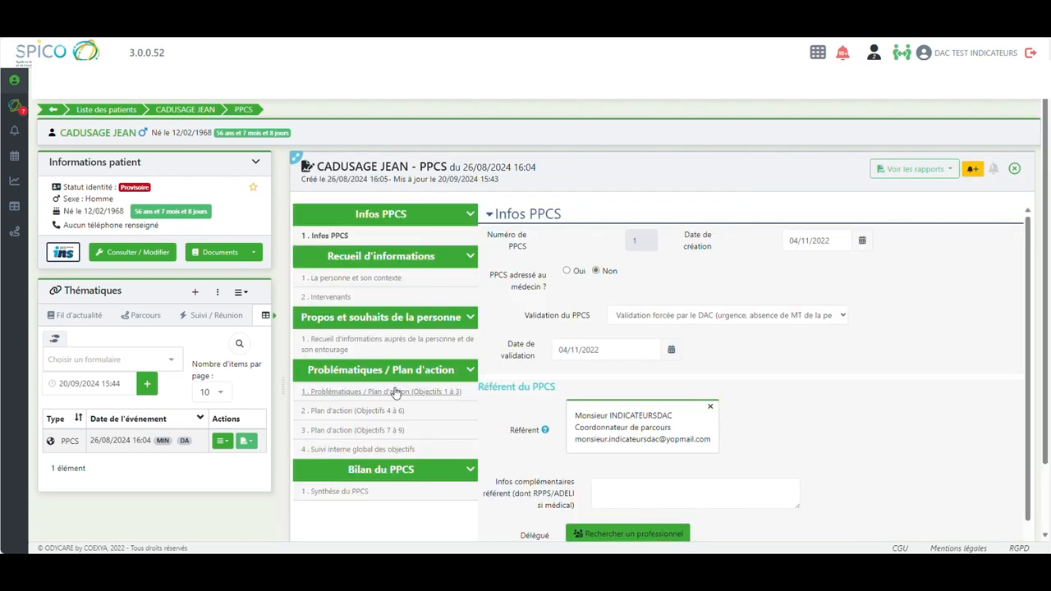
left_click(393, 393)
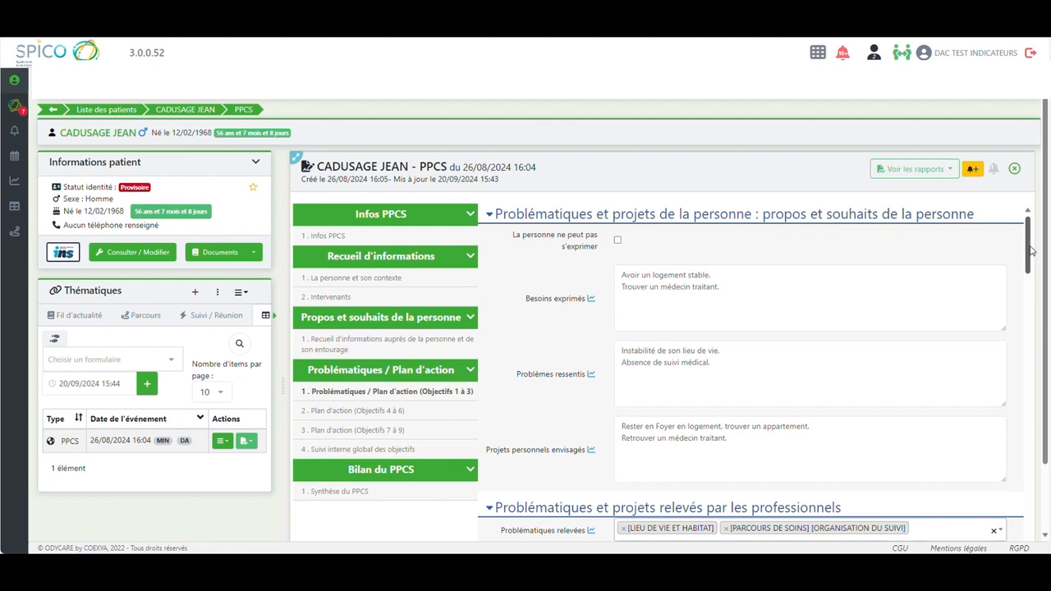
left_click_drag(1026, 248, 1032, 416)
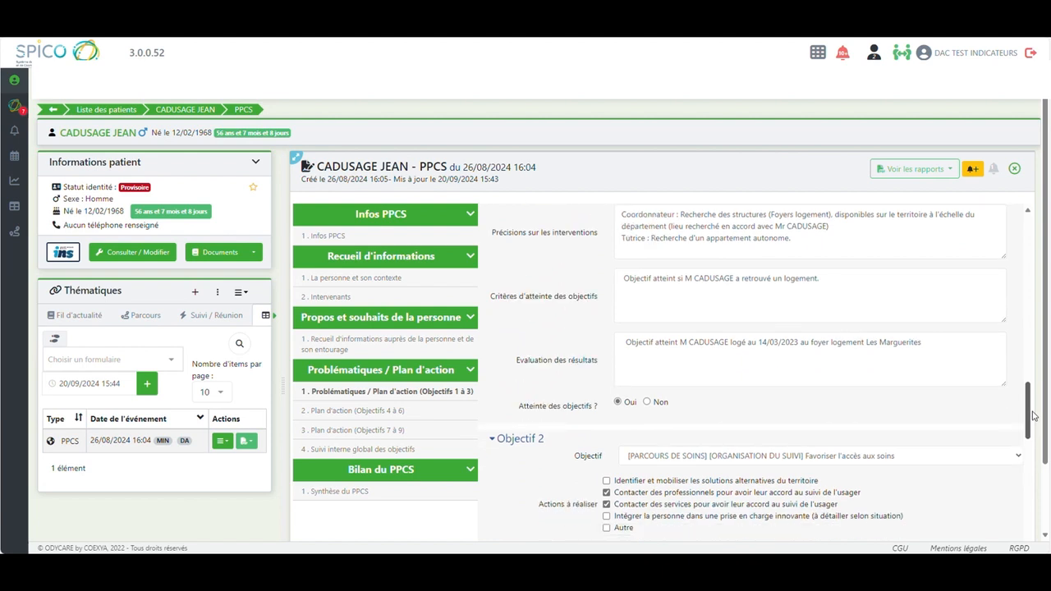
left_click(647, 403)
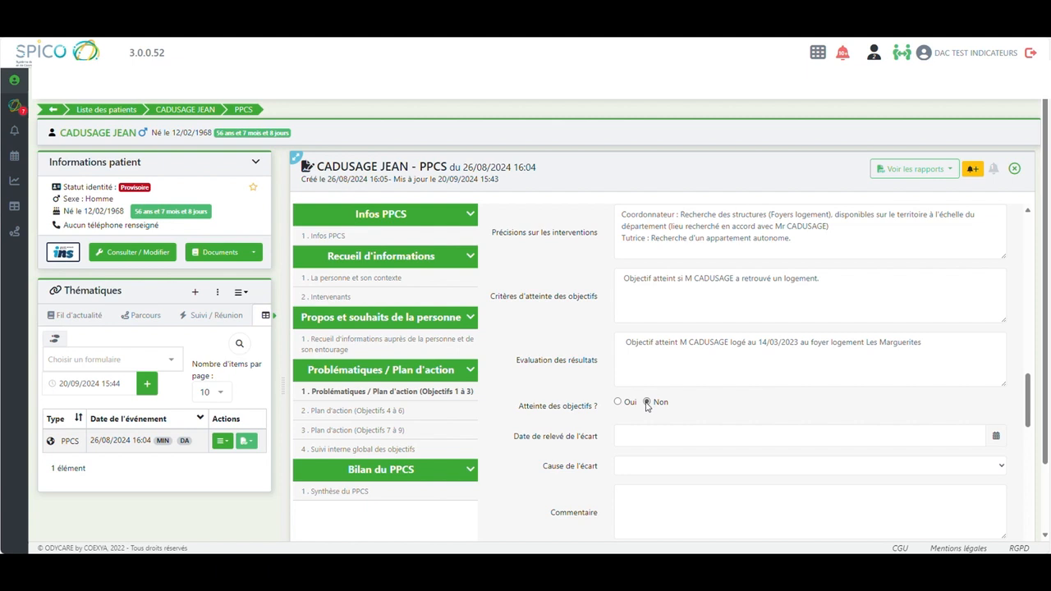
Record Objectif 1's écart dated 26/05/2023 with cause "Absence ou carence de l'offre sanitaire, médico-sociale ou sociale", and answer Oui to the point de rupture declaration
left_click(637, 435)
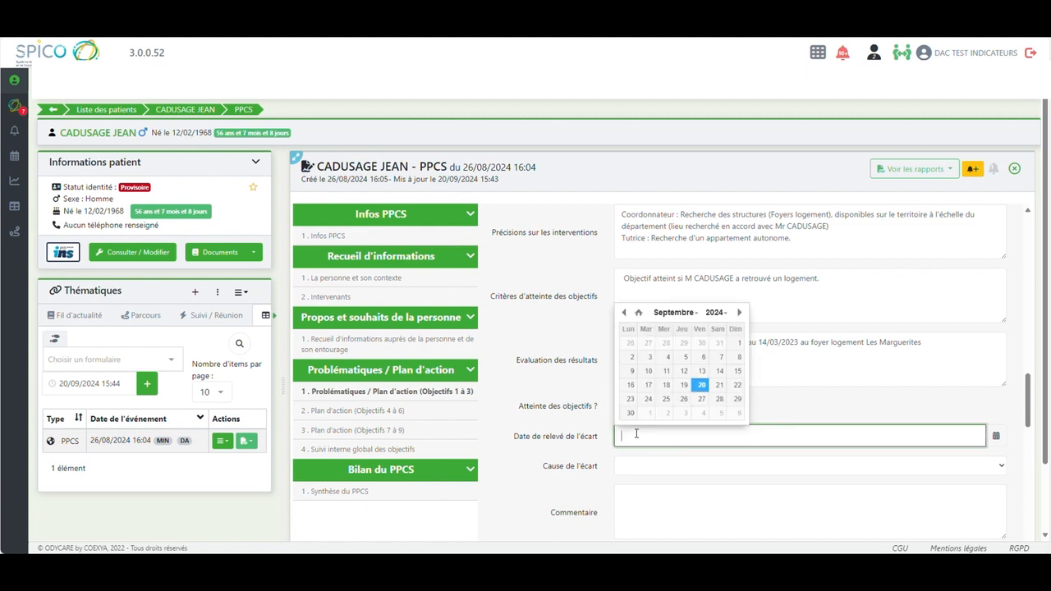
type("26")
type("/")
type("0")
type("8/202")
type("4")
left_click(720, 468)
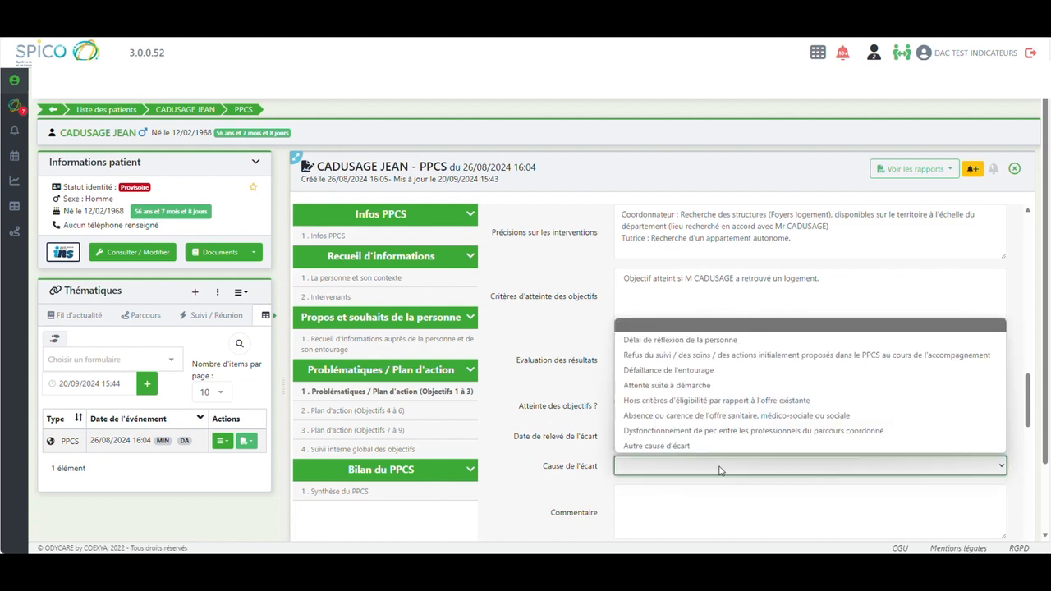
left_click(692, 416)
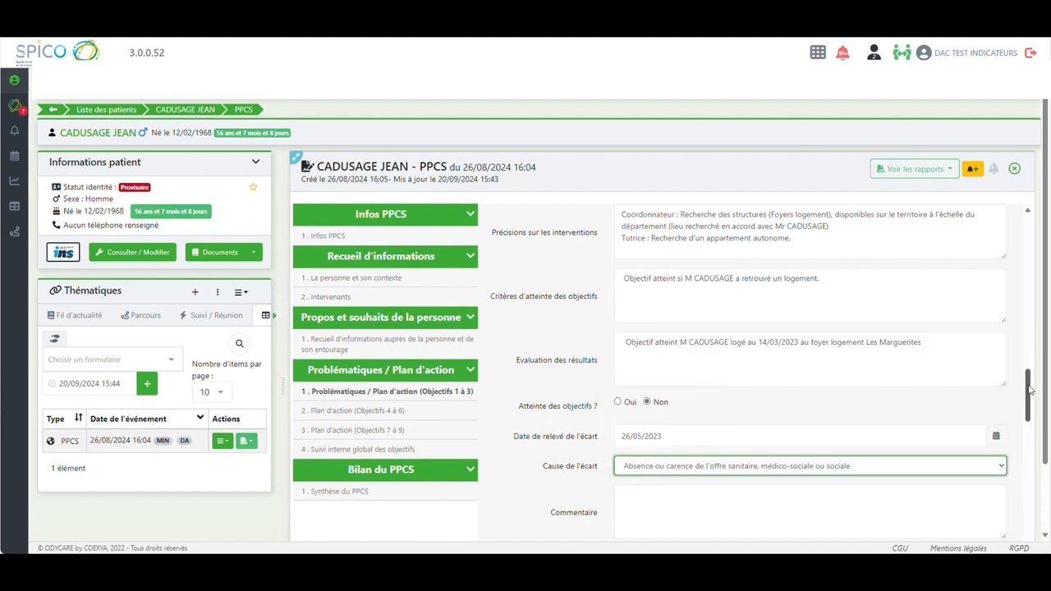
scroll(1030, 390, "down", 2)
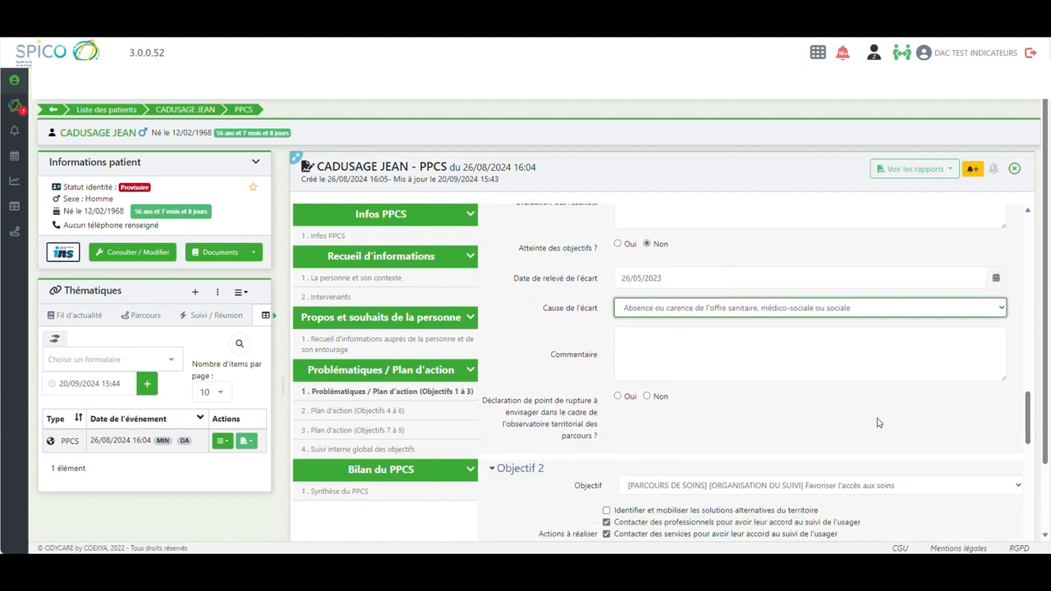
left_click(618, 397)
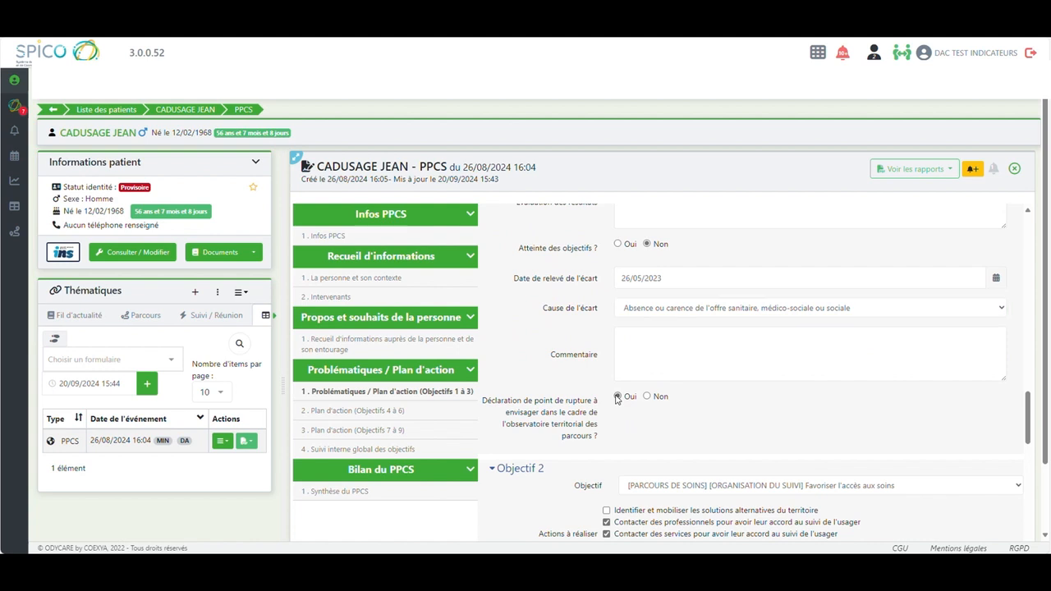